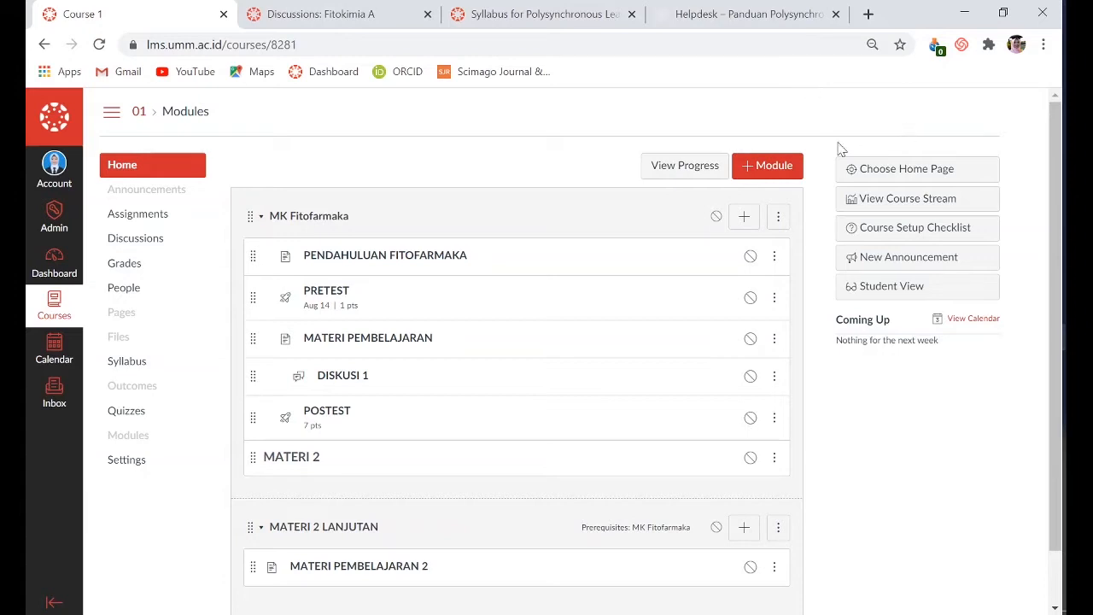
# Switch to the Fitokimia course's discussions and open the topic PENDALAMAN MATERI 3.
pyautogui.click(290, 7)
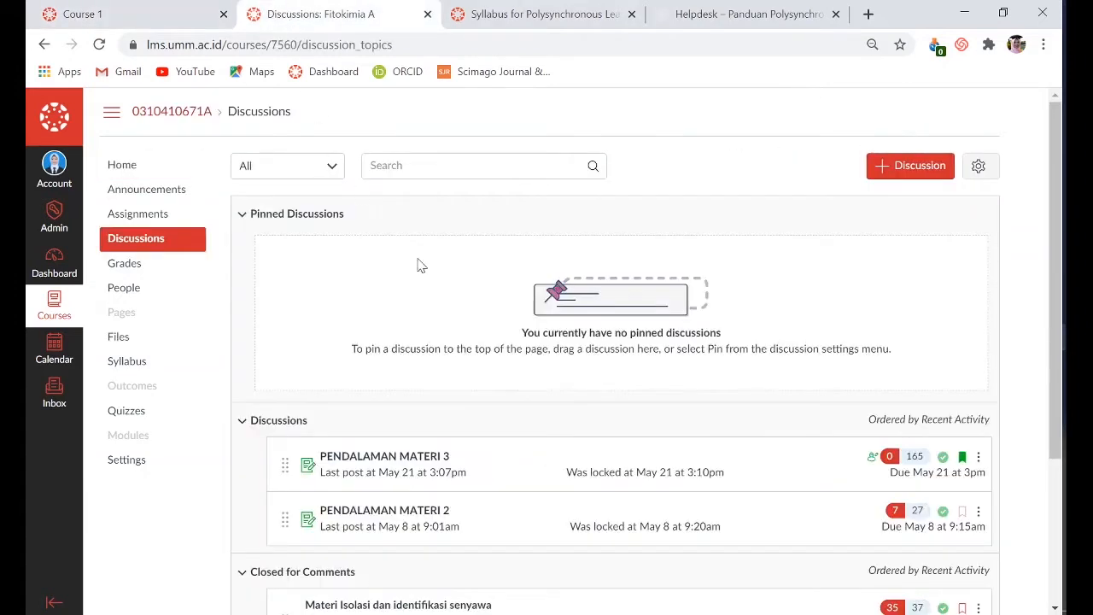
pyautogui.scroll(-2, 456, 325)
pyautogui.scroll(-1, 456, 324)
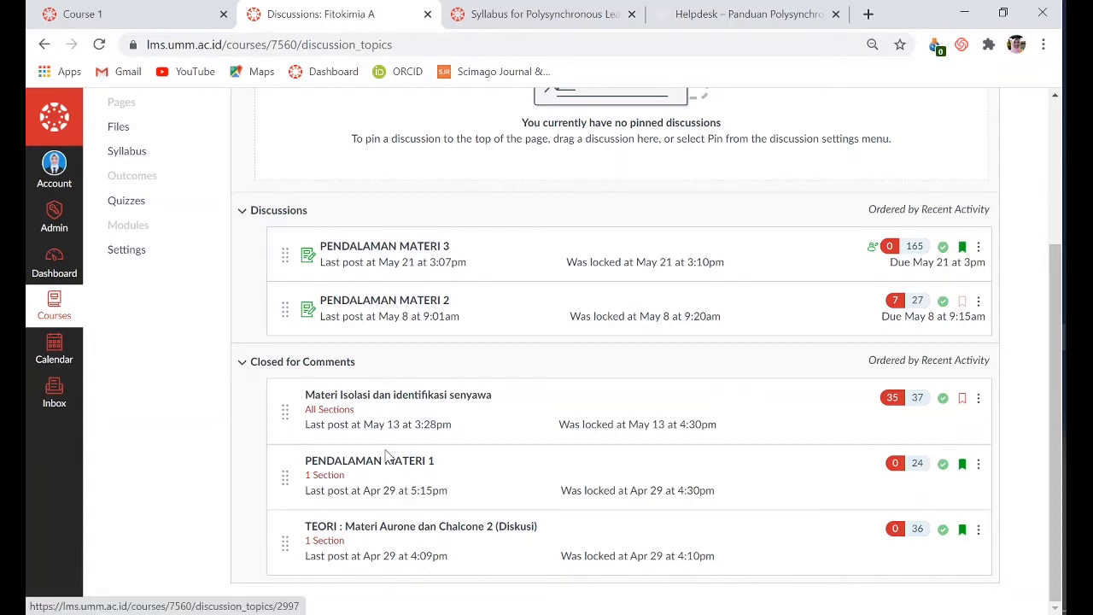
pyautogui.click(416, 250)
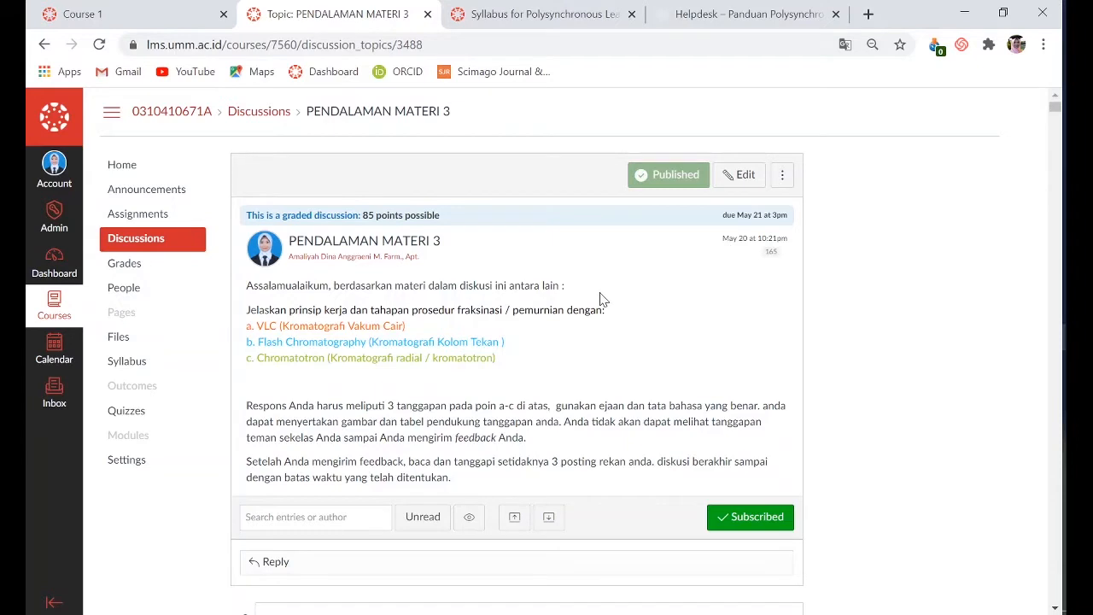
# Review the PENDALAMAN MATERI 3 prompt, including its response instructions and reply count.
pyautogui.scroll(-1, 600, 299)
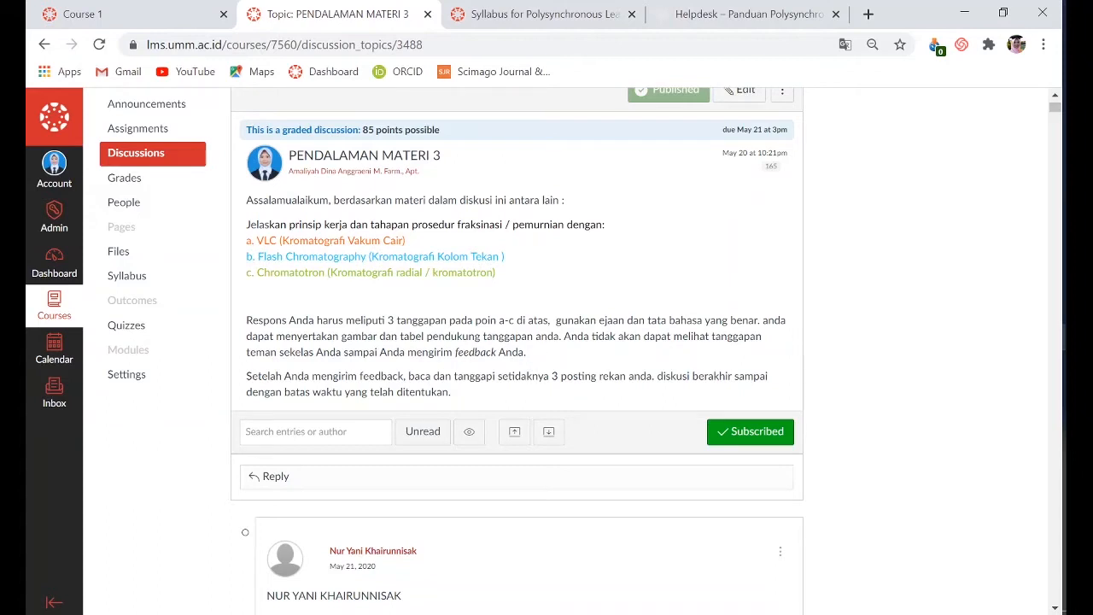
pyautogui.scroll(-1, 521, 359)
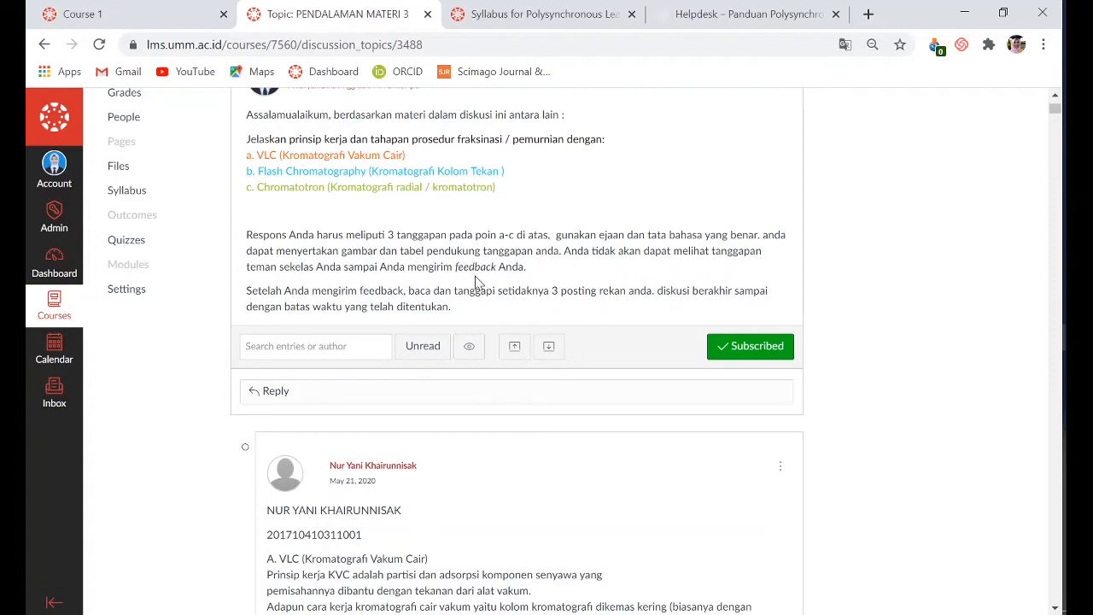
pyautogui.scroll(1, 477, 282)
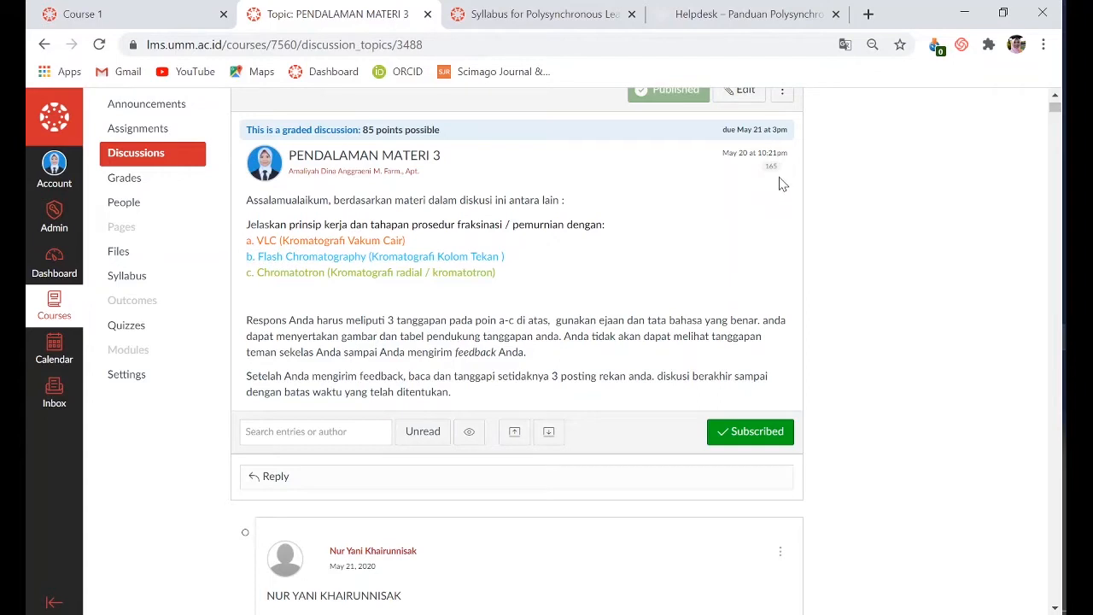
pyautogui.moveTo(773, 168)
pyautogui.scroll(-2, 713, 302)
pyautogui.scroll(2, 673, 332)
pyautogui.scroll(-1, 712, 225)
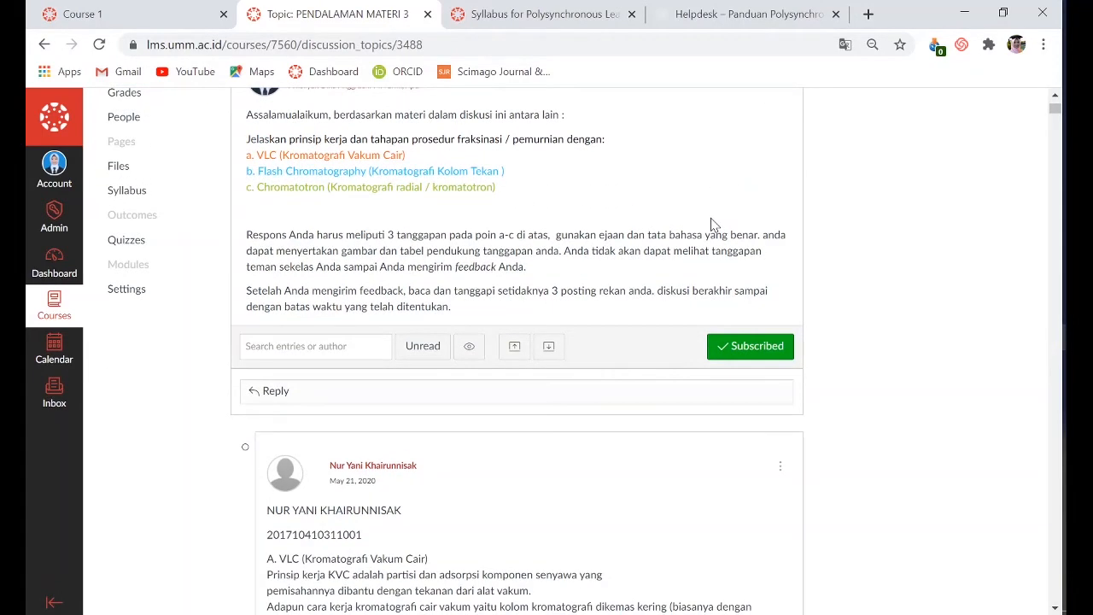
# Examine the first student's answer on VLC, Flash Chromatography and Kromatotron in PENDALAMAN MATERI 3.
pyautogui.scroll(-3, 689, 239)
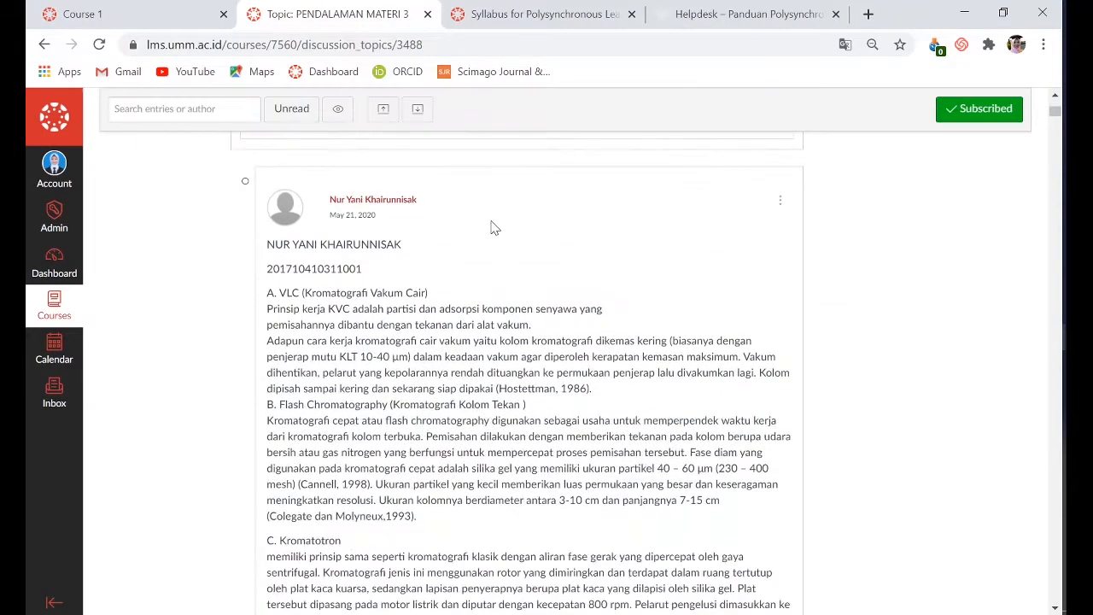
pyautogui.scroll(-2, 487, 299)
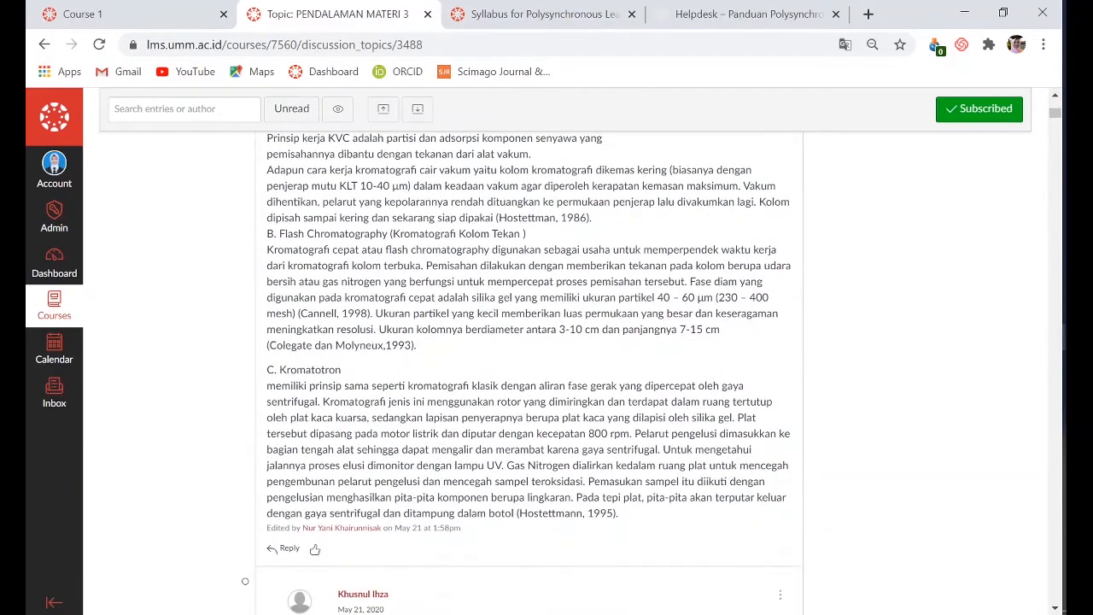
pyautogui.scroll(-3, 530, 359)
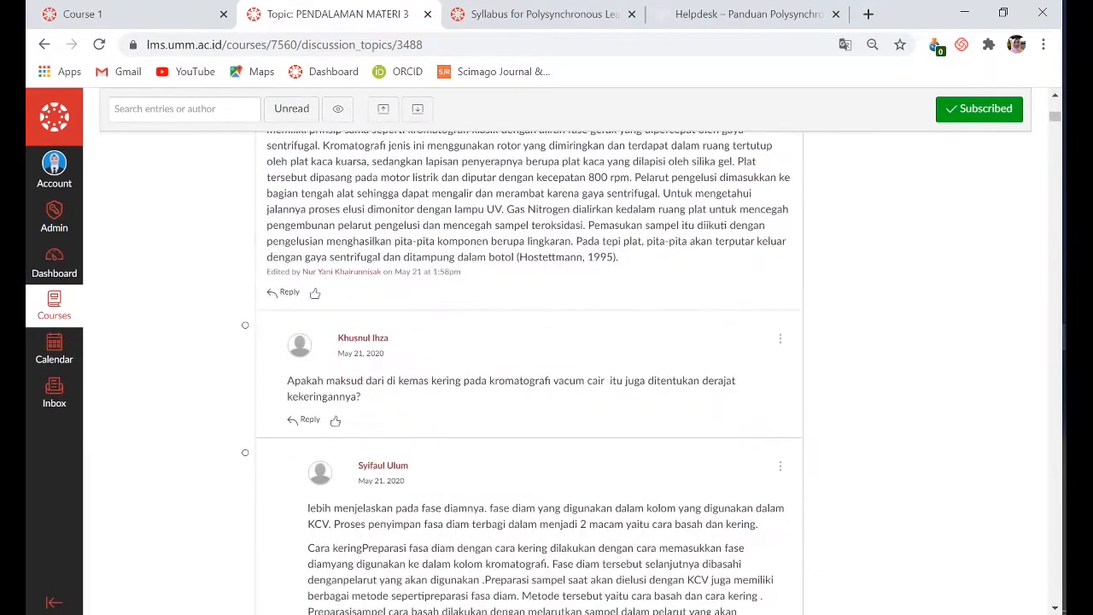
pyautogui.scroll(1, 340, 355)
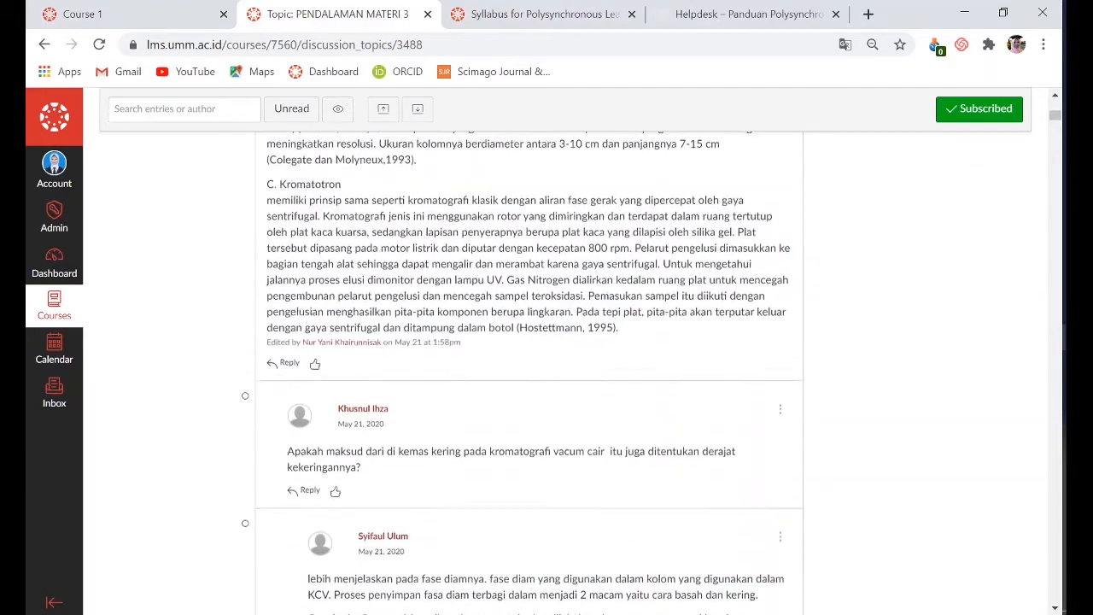
pyautogui.scroll(3, 529, 376)
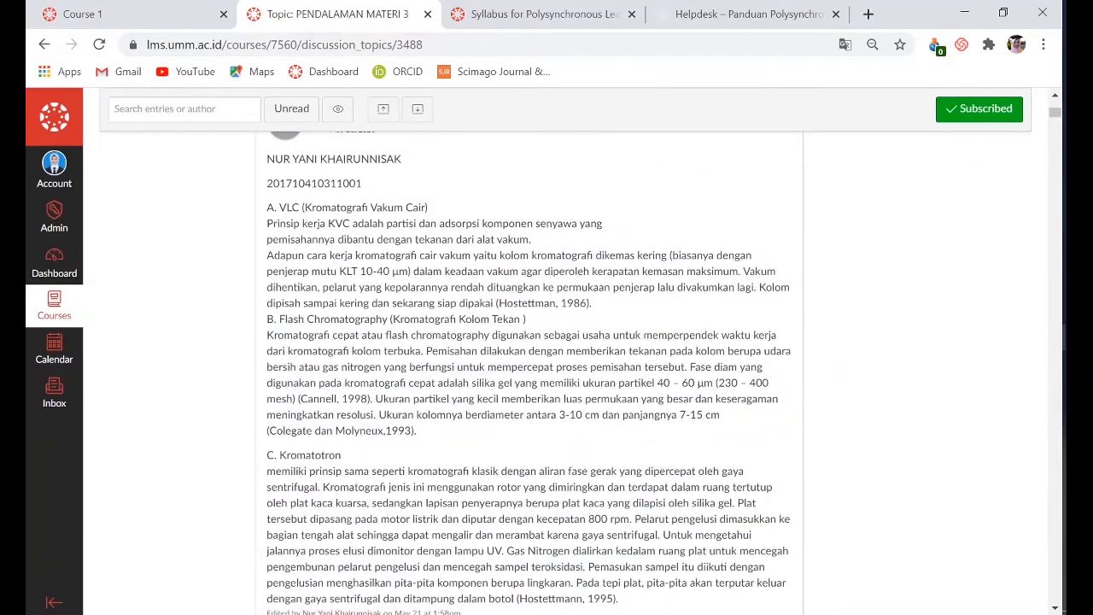
pyautogui.scroll(1, 363, 266)
pyautogui.scroll(-4, 363, 265)
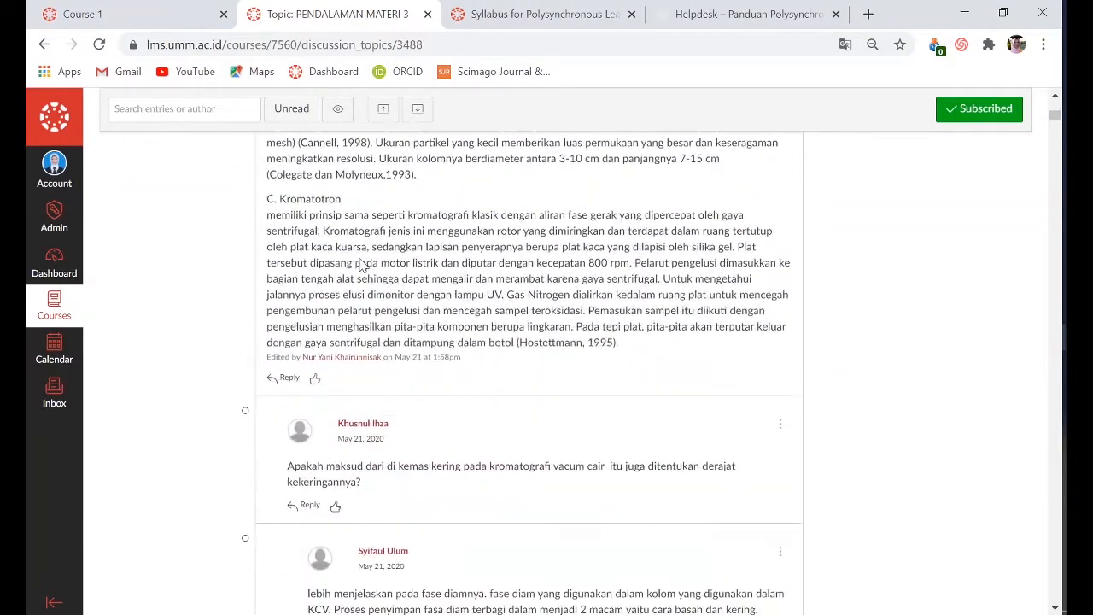
# Read the classmates' follow-up questions and replies under the first student's answer, then return to the topic's prompt.
pyautogui.scroll(-3, 363, 266)
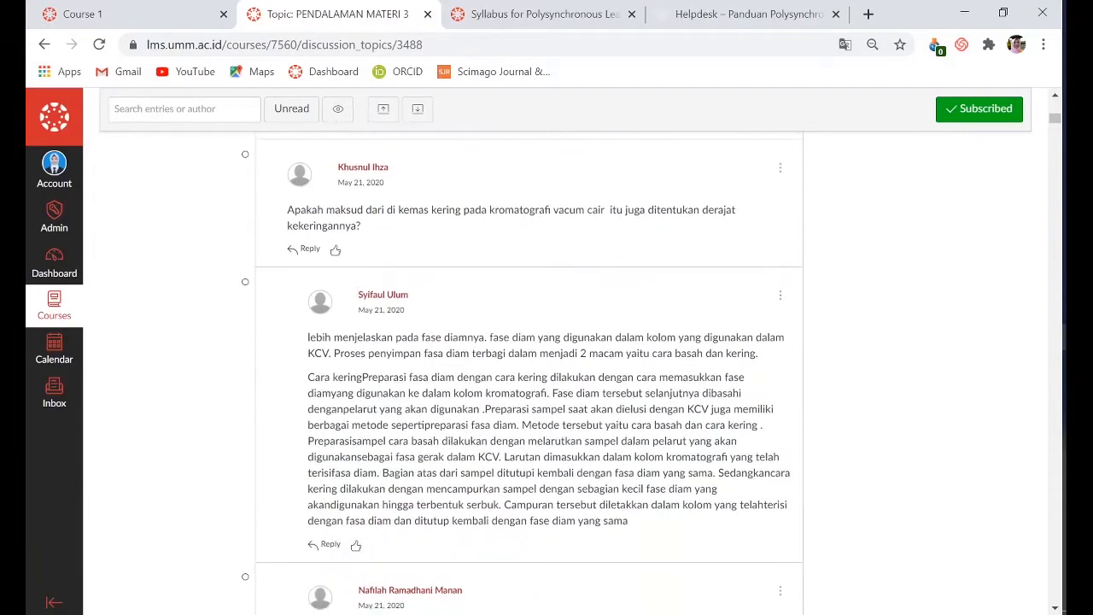
pyautogui.scroll(-3, 530, 396)
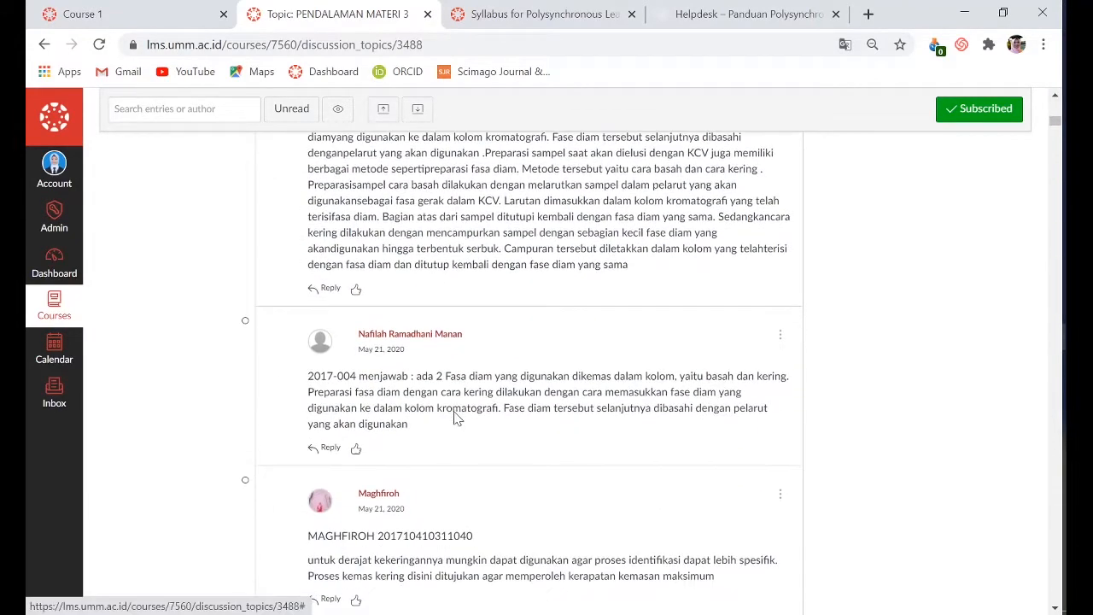
pyautogui.scroll(-1, 455, 418)
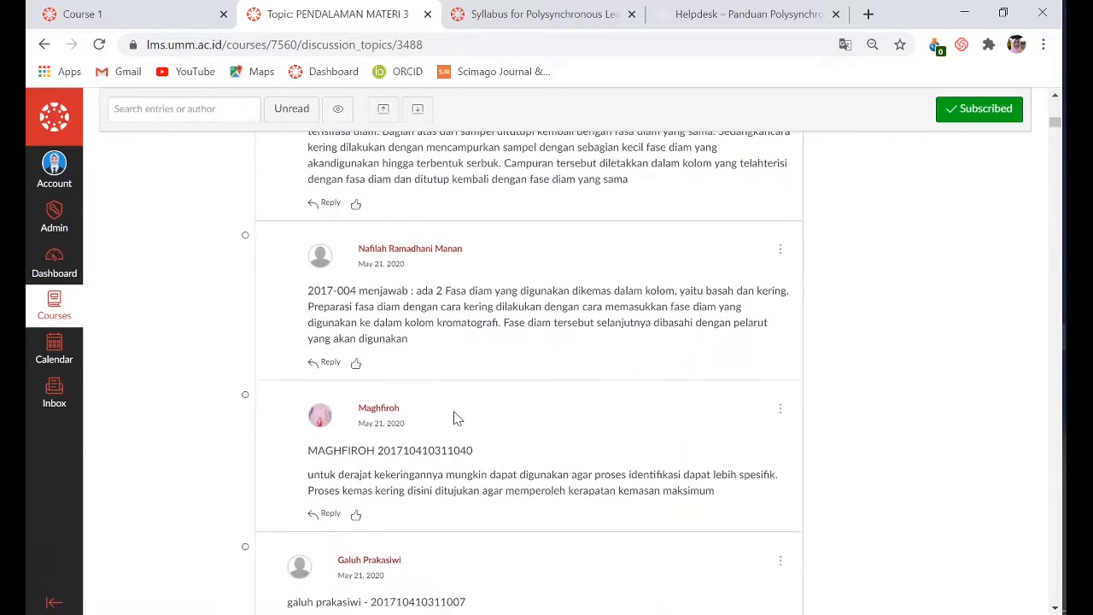
pyautogui.scroll(-1, 455, 418)
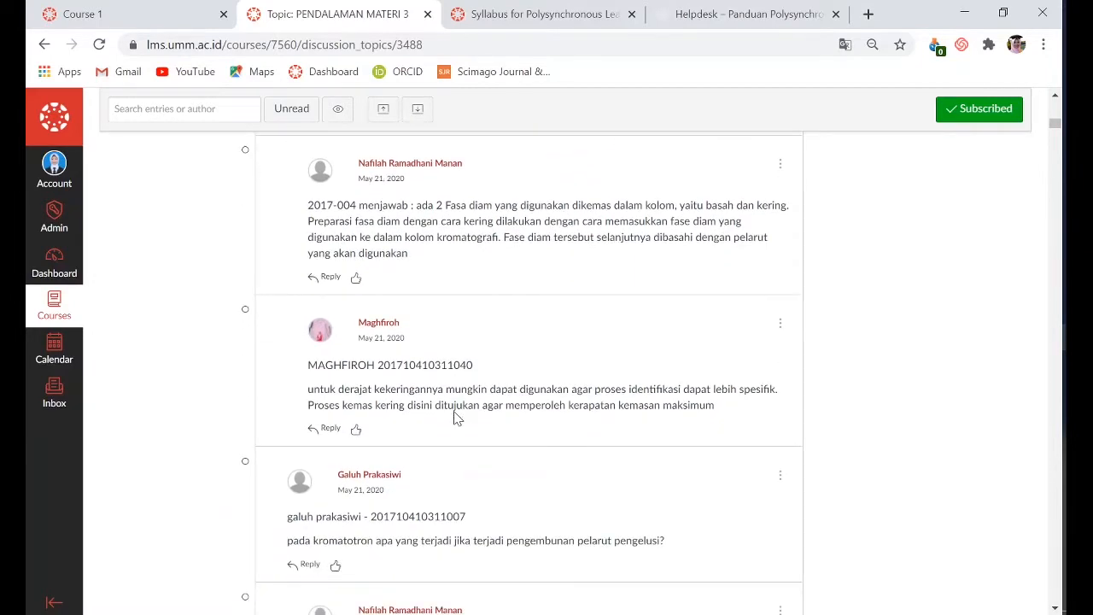
pyautogui.scroll(-2, 456, 418)
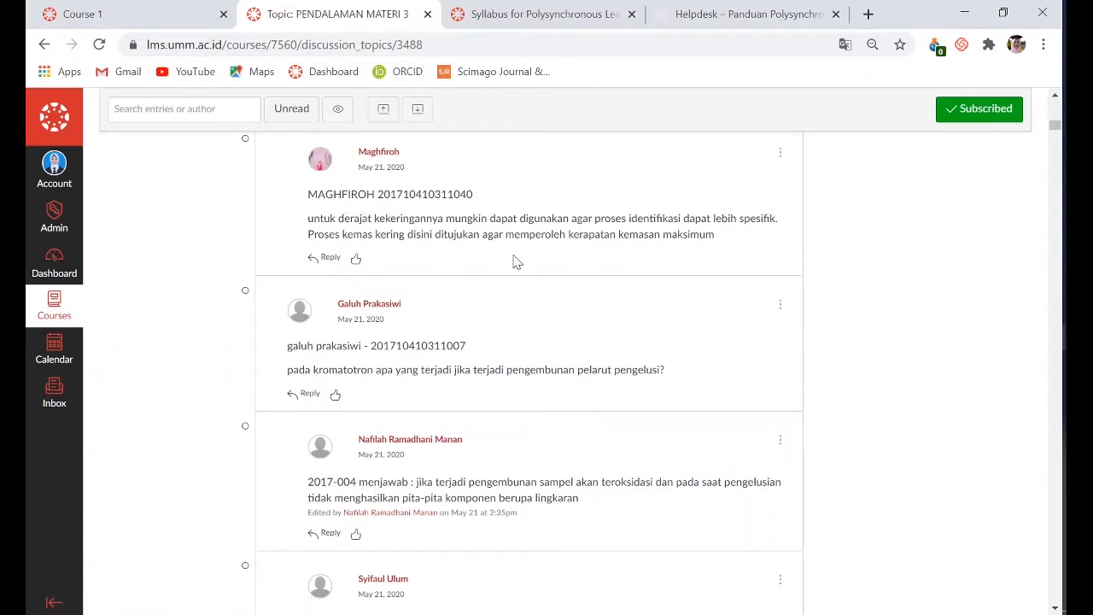
pyautogui.scroll(5, 514, 262)
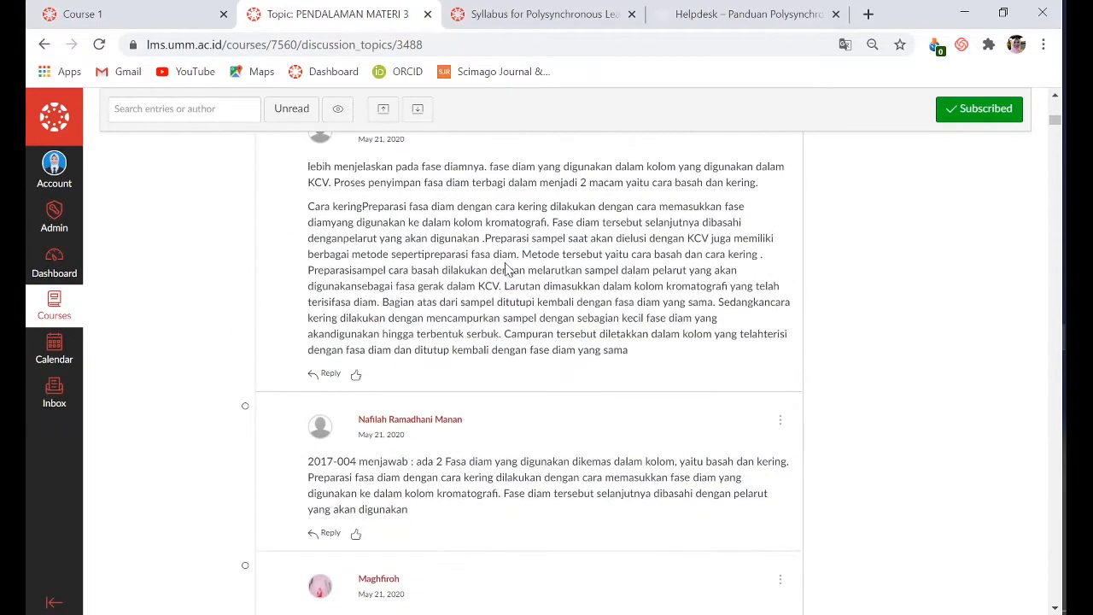
pyautogui.scroll(10, 357, 381)
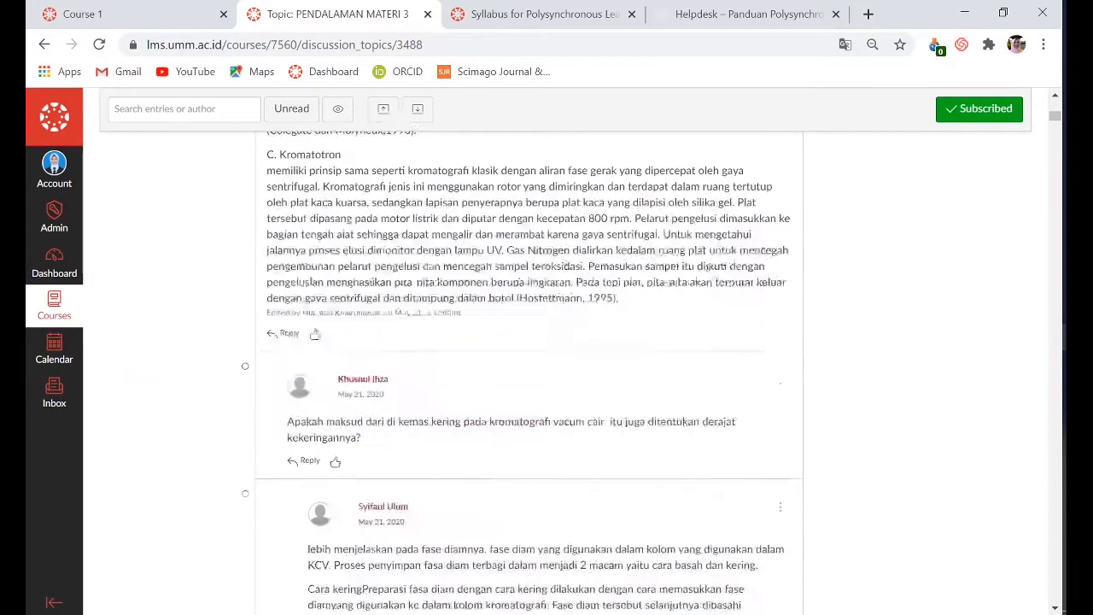
pyautogui.scroll(4, 499, 339)
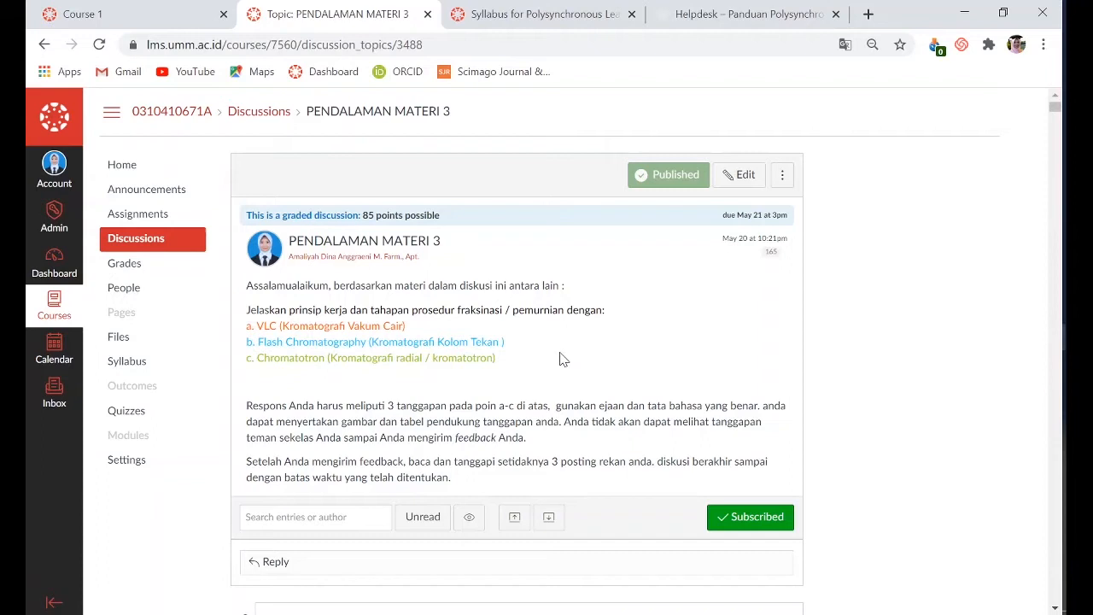
# Return to the course's discussion list, open PENDALAMAN MATERI 2 and review its group conversations and instructions.
pyautogui.click(267, 114)
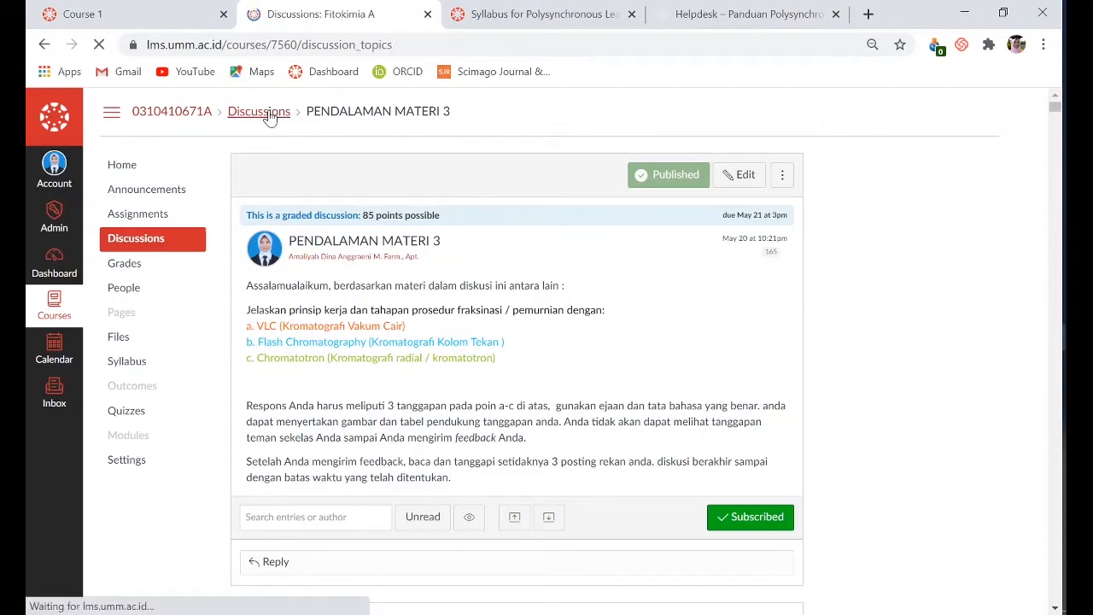
pyautogui.scroll(-1, 658, 379)
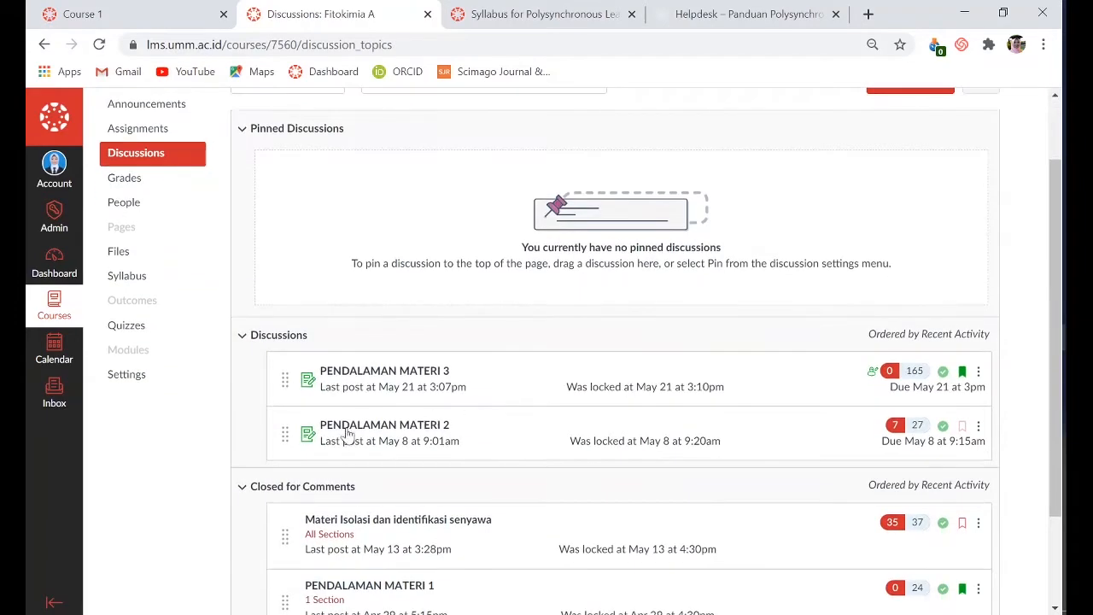
pyautogui.click(354, 432)
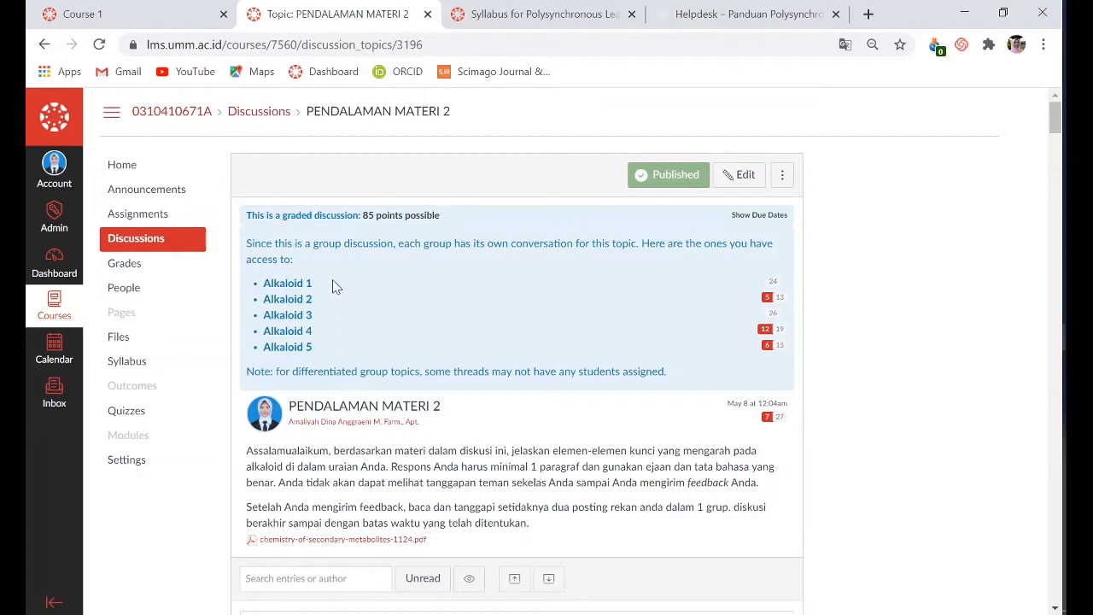
pyautogui.moveTo(768, 427)
pyautogui.scroll(-1, 547, 342)
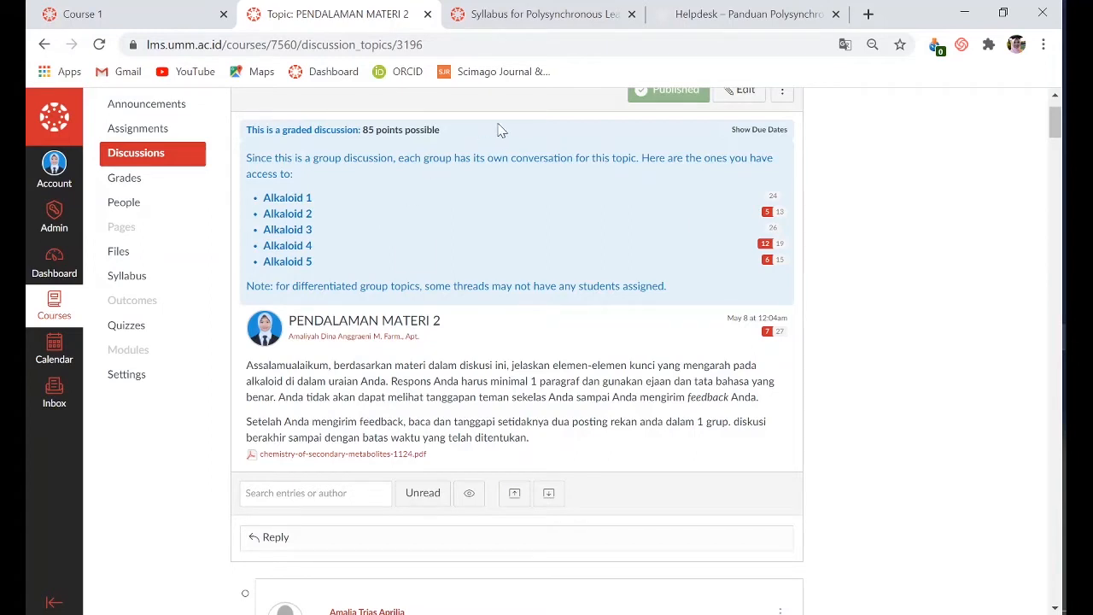
# Open the Alkaloid 1 group's conversation for PENDALAMAN MATERI 2 and look over its posts.
pyautogui.click(292, 202)
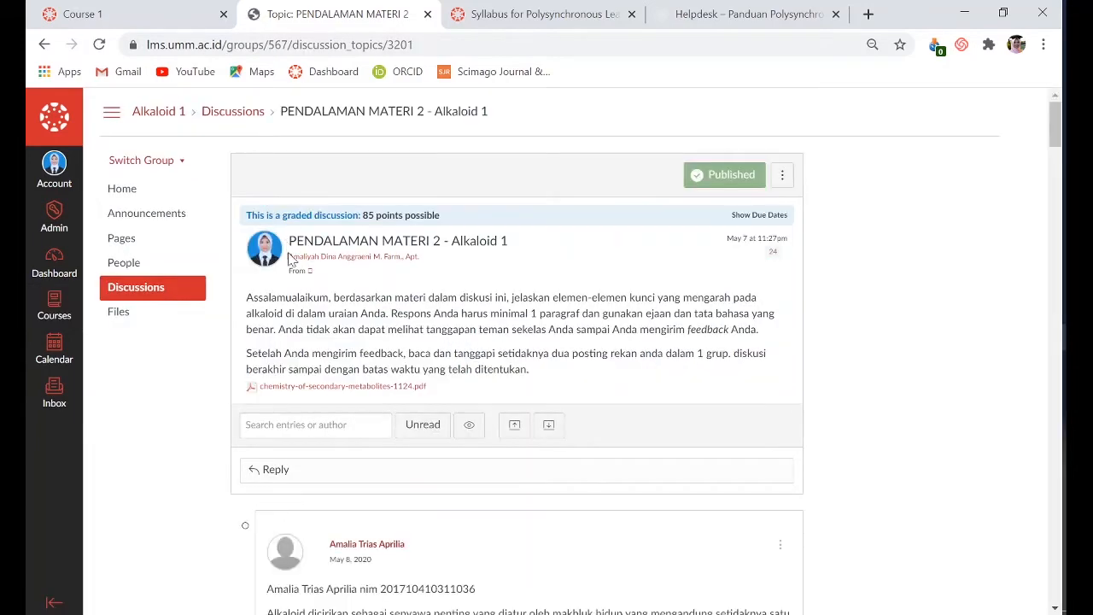
pyautogui.scroll(-2, 376, 379)
pyautogui.scroll(2, 376, 379)
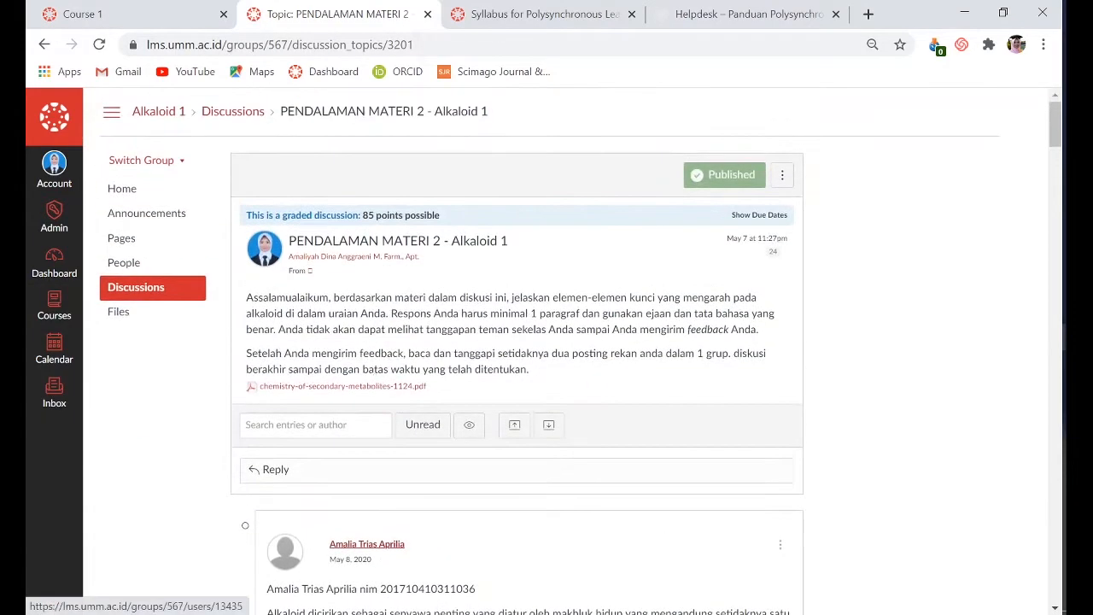
# Show the people in the Alkaloid 1 group and look through its members and teachers.
pyautogui.click(124, 265)
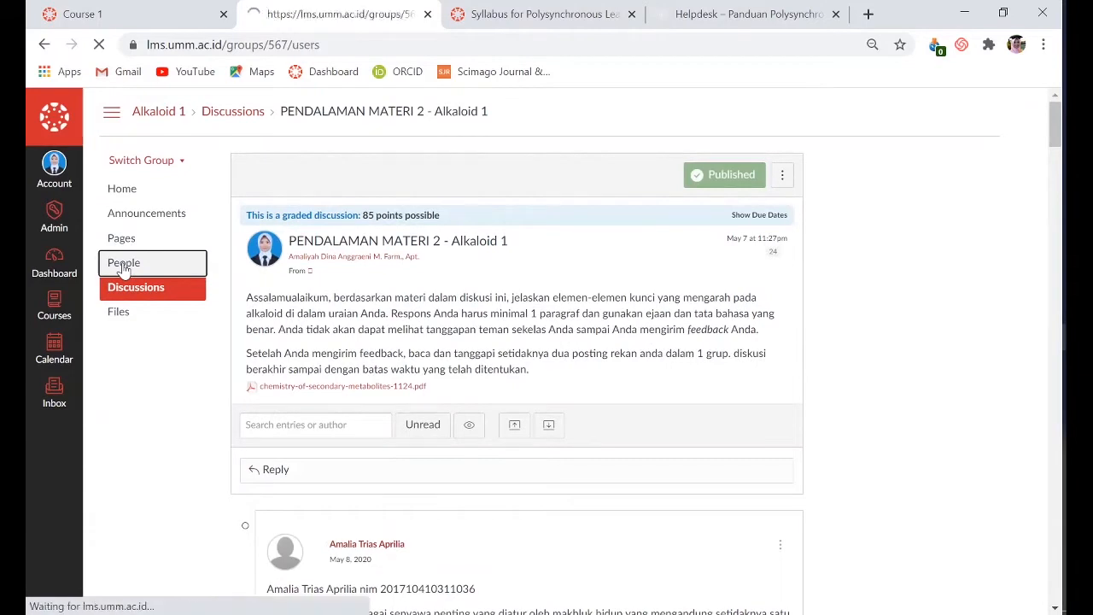
pyautogui.scroll(-1, 408, 270)
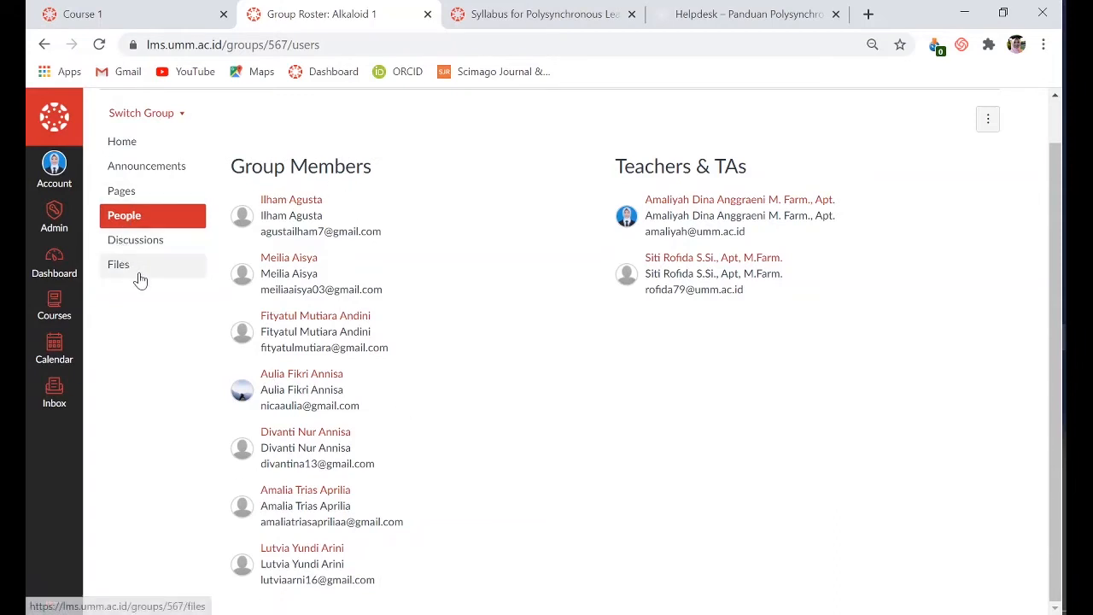
# View the Alkaloid 1 group's home page and look over its list of discussions.
pyautogui.click(142, 154)
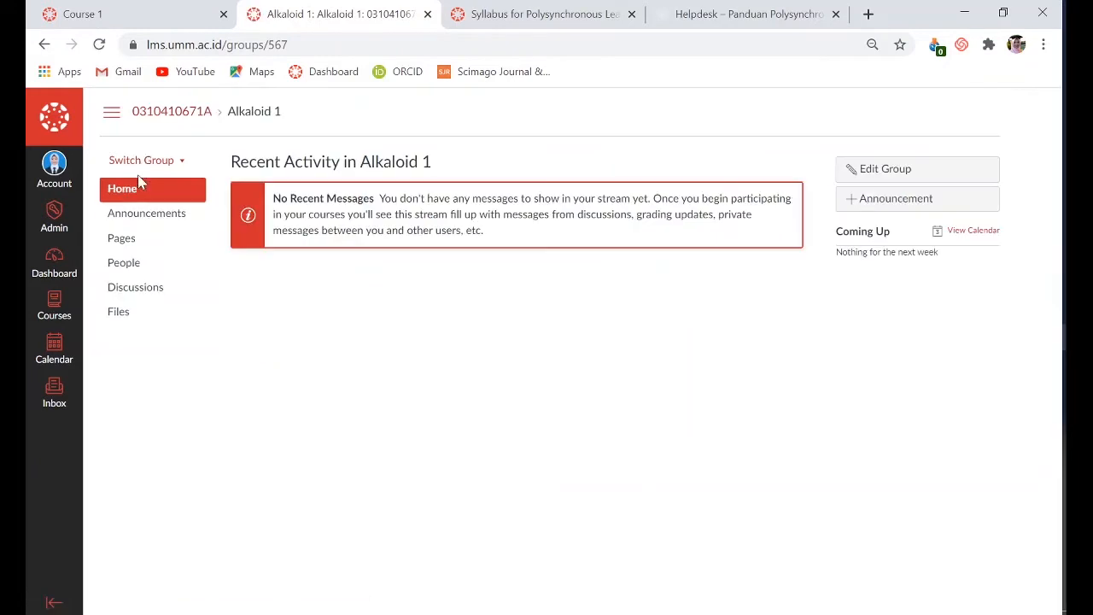
pyautogui.click(143, 289)
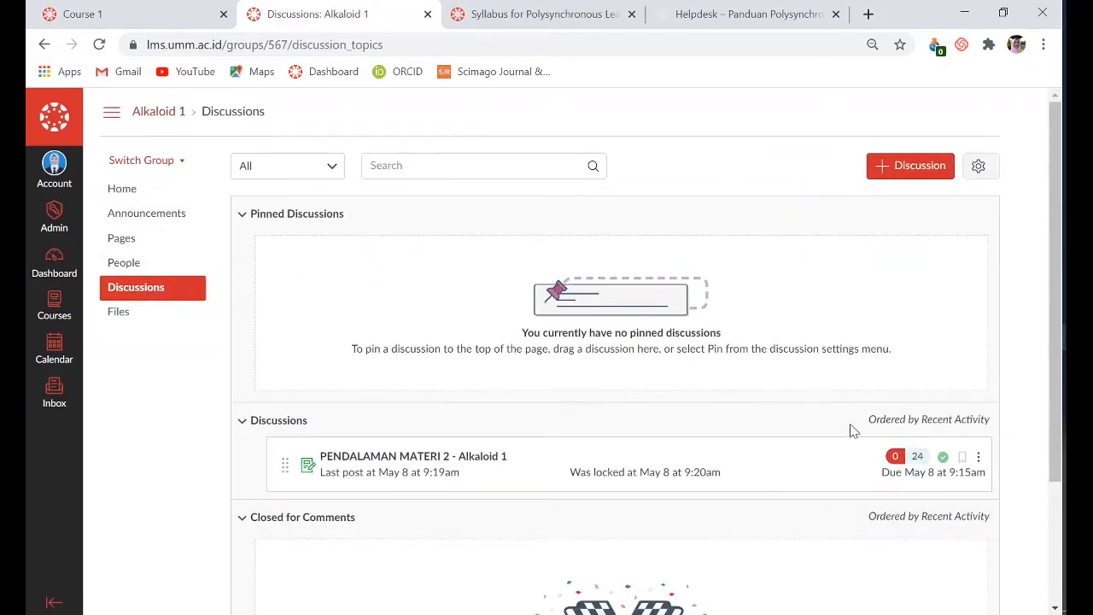
pyautogui.scroll(-1, 647, 442)
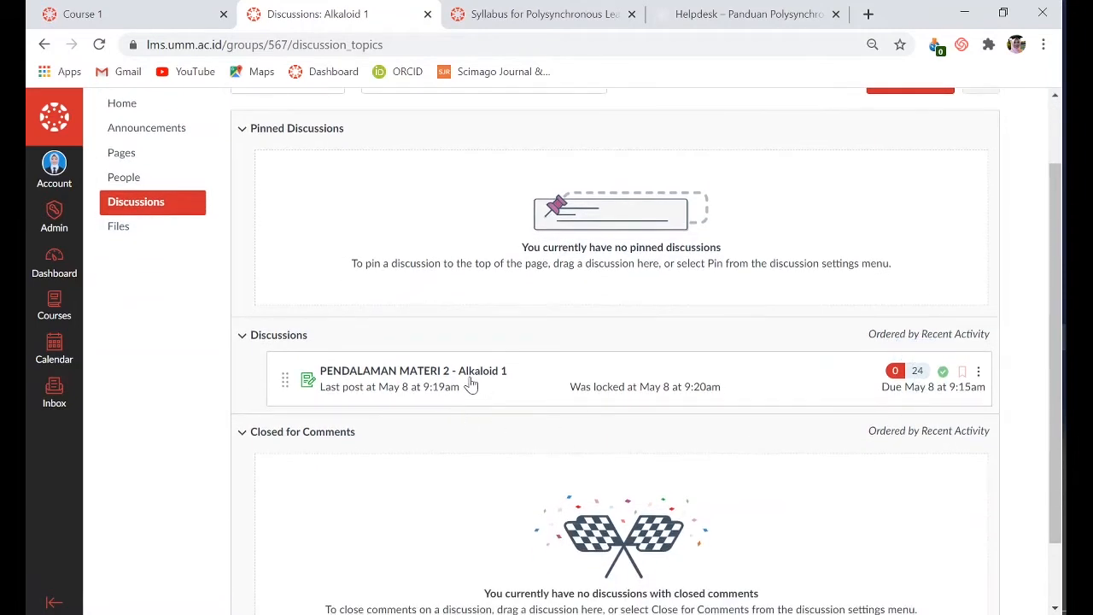
pyautogui.scroll(1, 349, 346)
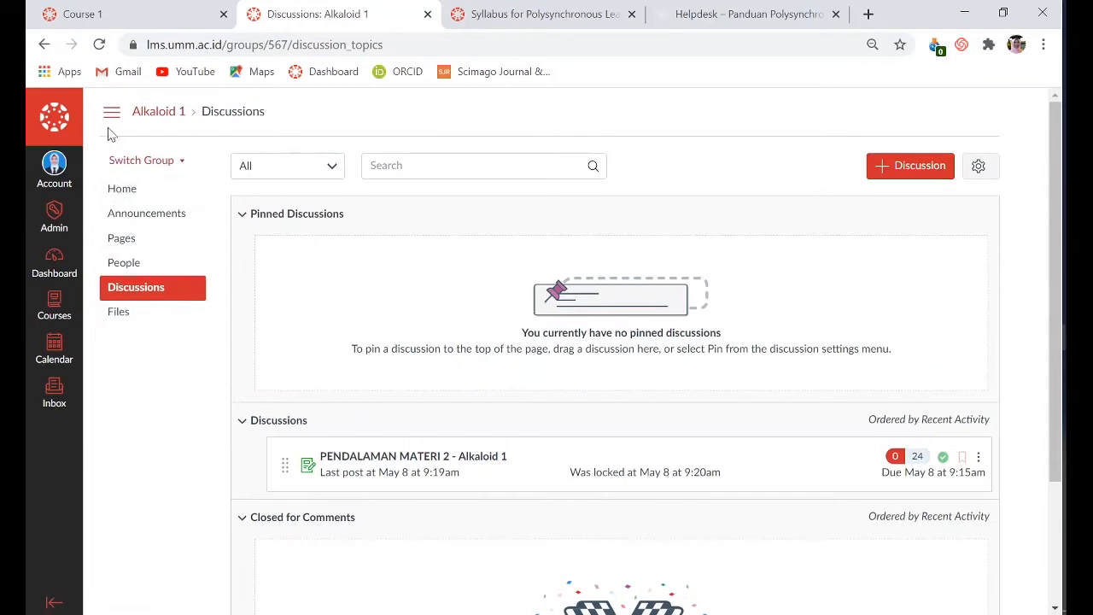
# Return from the Alkaloid 1 group's pages to the PENDALAMAN MATERI 2 topic with its list of group conversations.
pyautogui.click(42, 45)
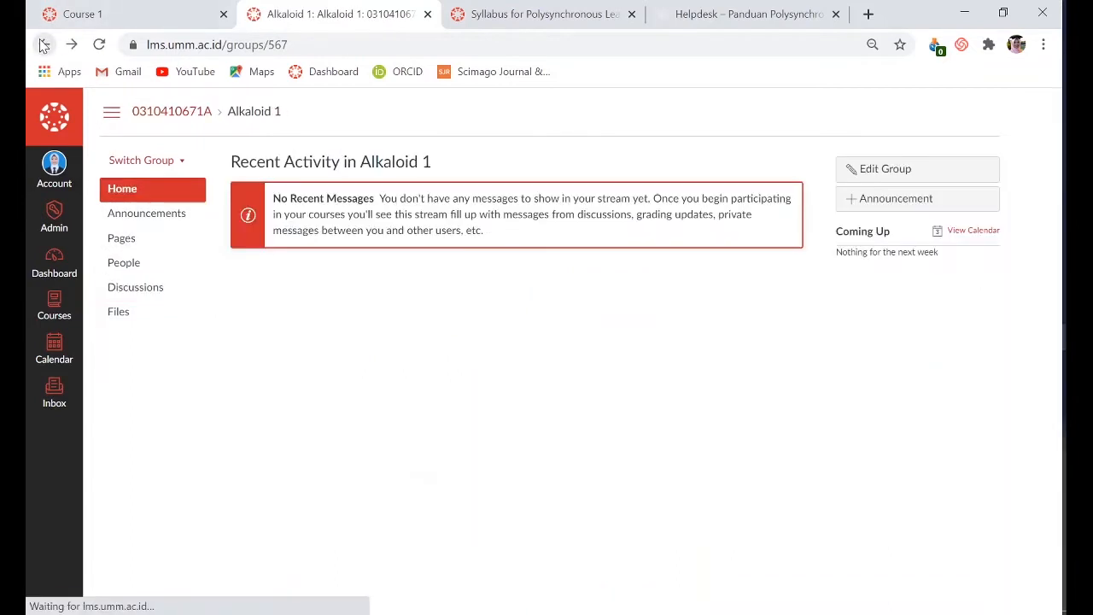
pyautogui.click(43, 44)
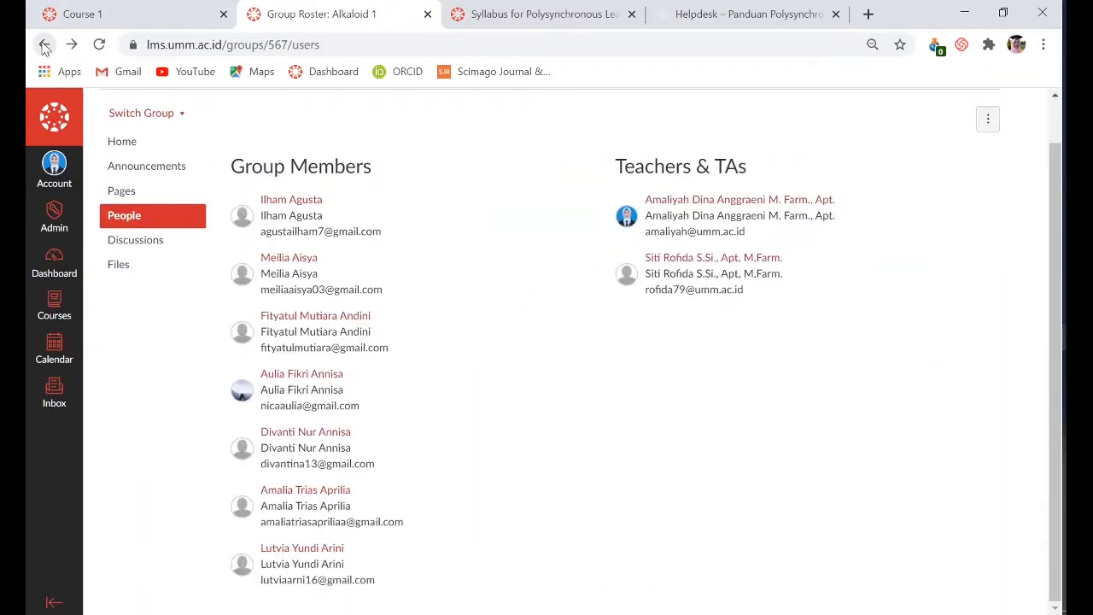
pyautogui.click(43, 44)
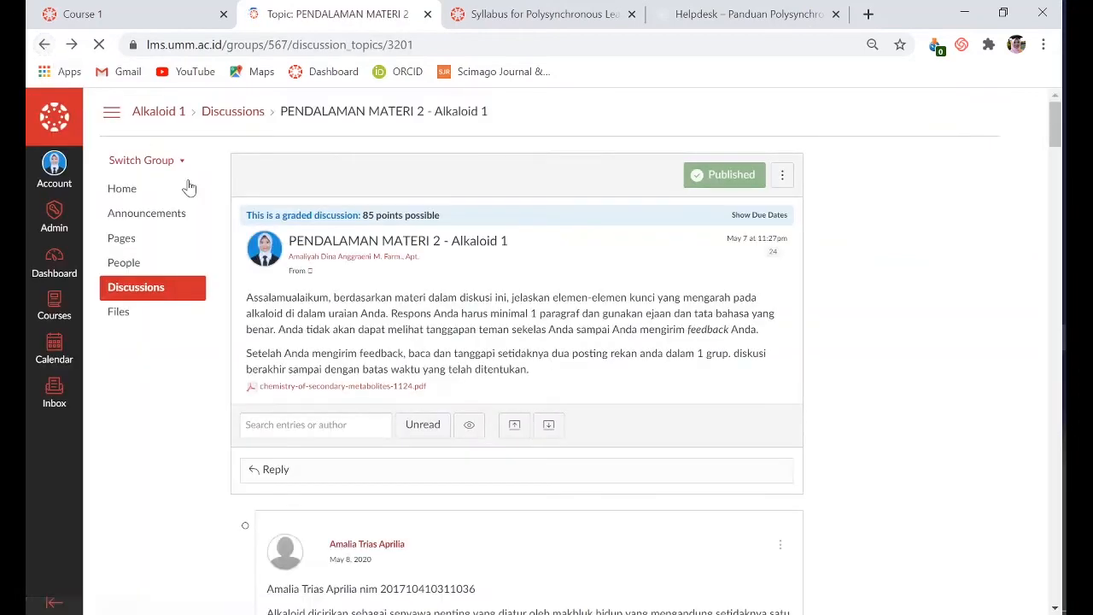
pyautogui.click(43, 44)
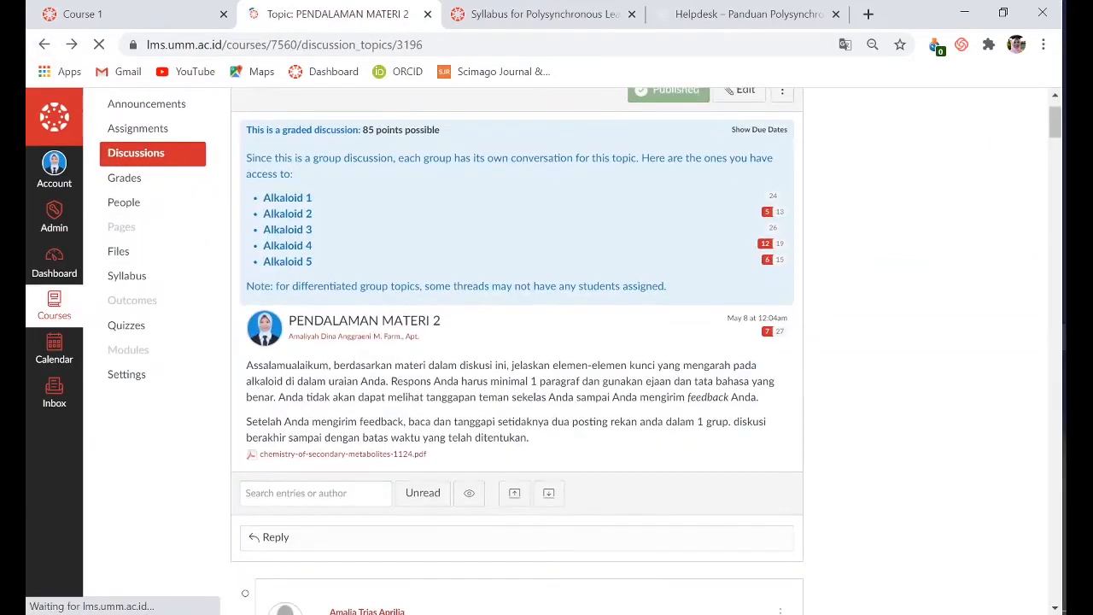
# Open the Alkaloid 5 group's conversation for PENDALAMAN MATERI 2, read through its posts and replies, and view the group's home page.
pyautogui.click(286, 264)
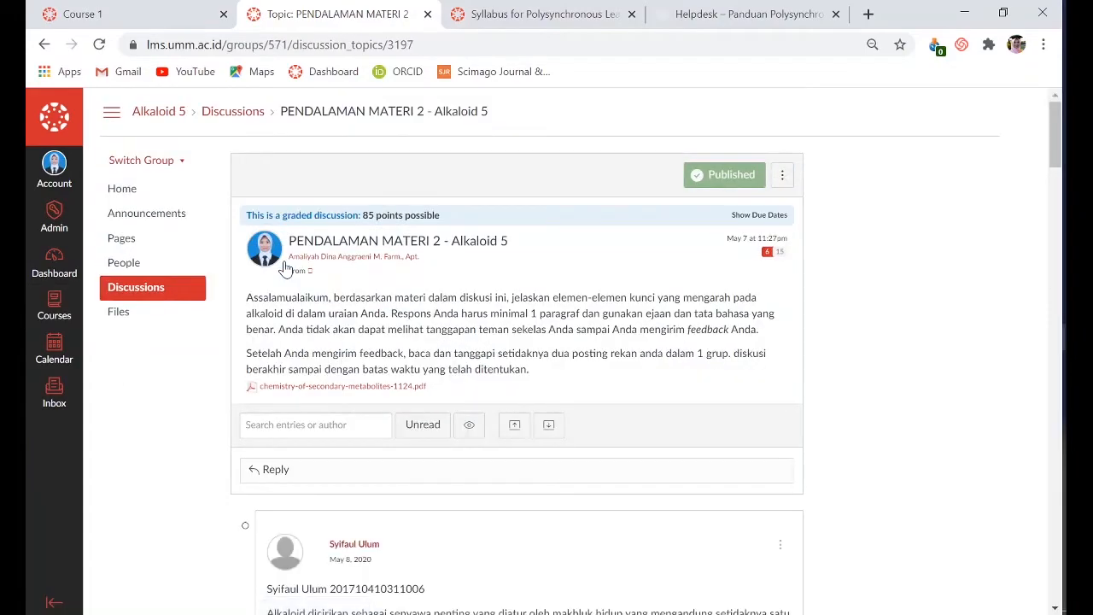
pyautogui.scroll(-10, 285, 268)
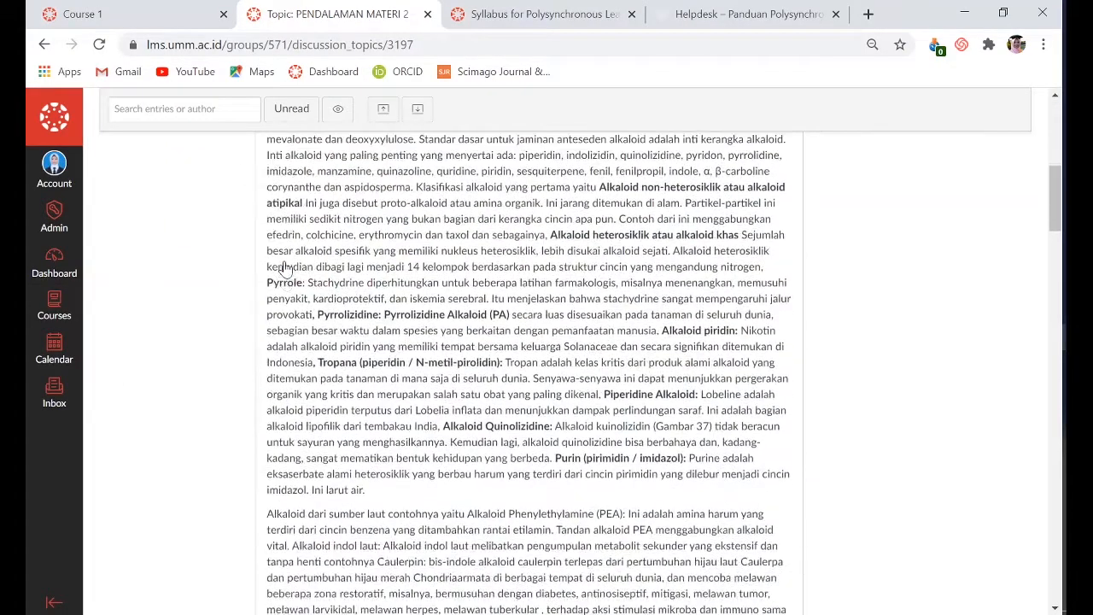
pyautogui.scroll(-5, 285, 268)
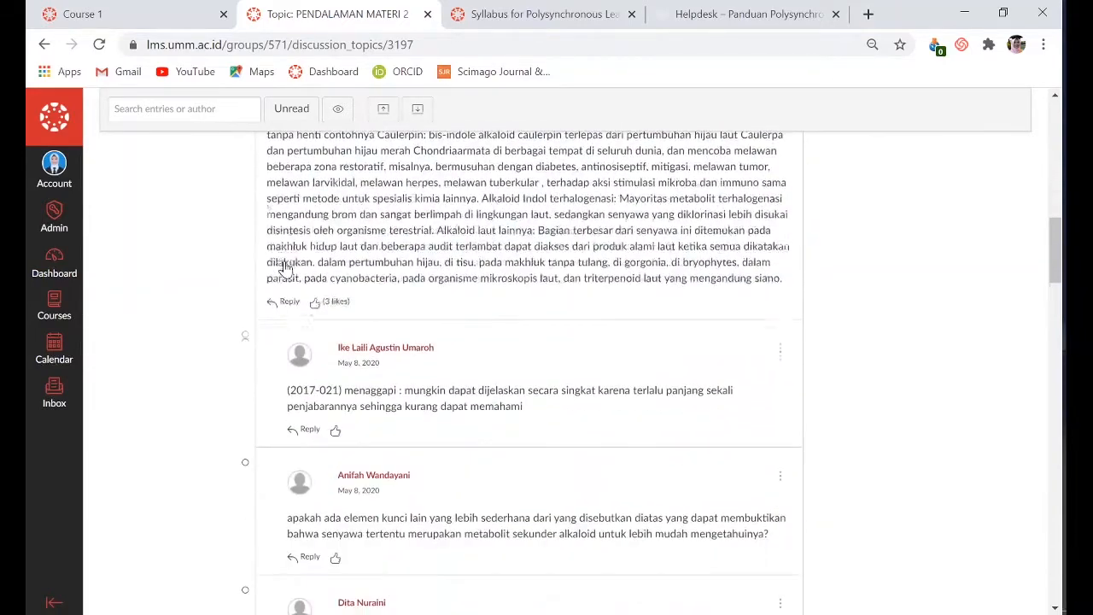
pyautogui.scroll(-3, 286, 268)
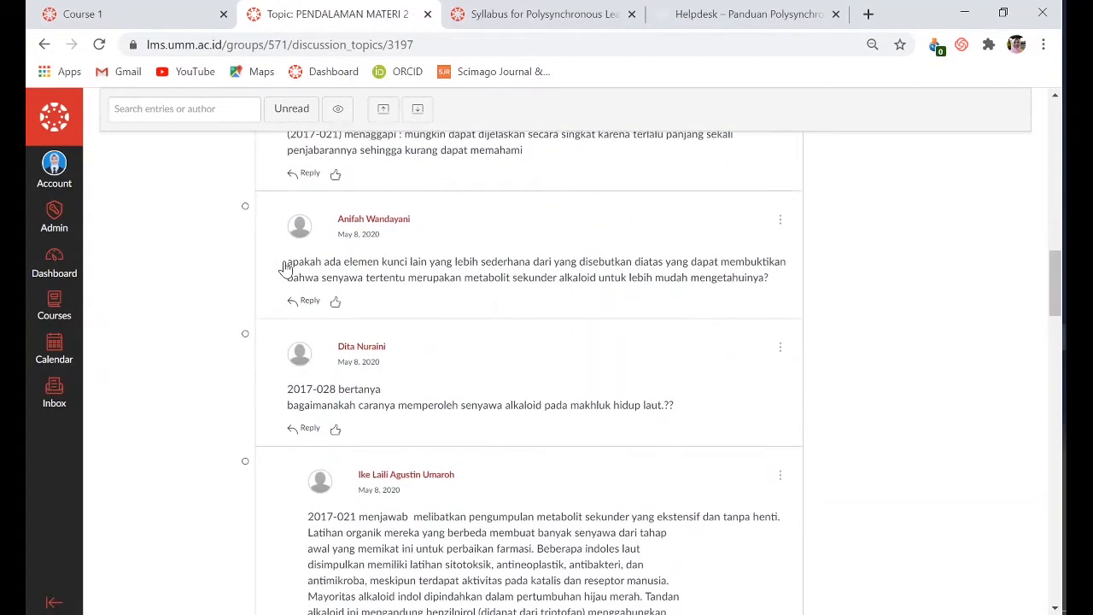
pyautogui.scroll(-1, 457, 338)
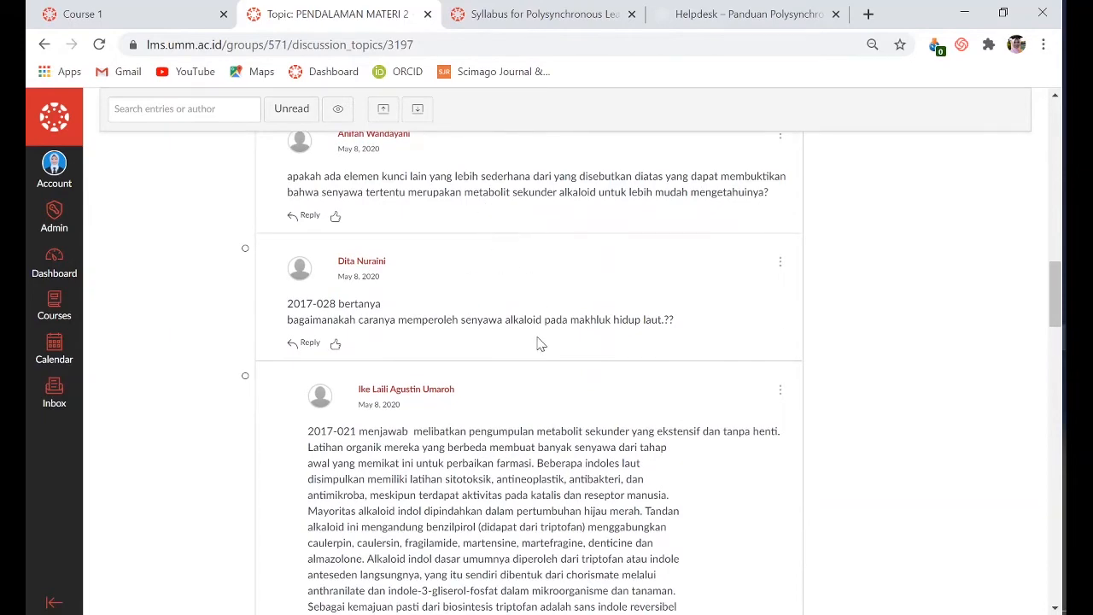
pyautogui.scroll(-1, 538, 343)
pyautogui.scroll(-6, 538, 345)
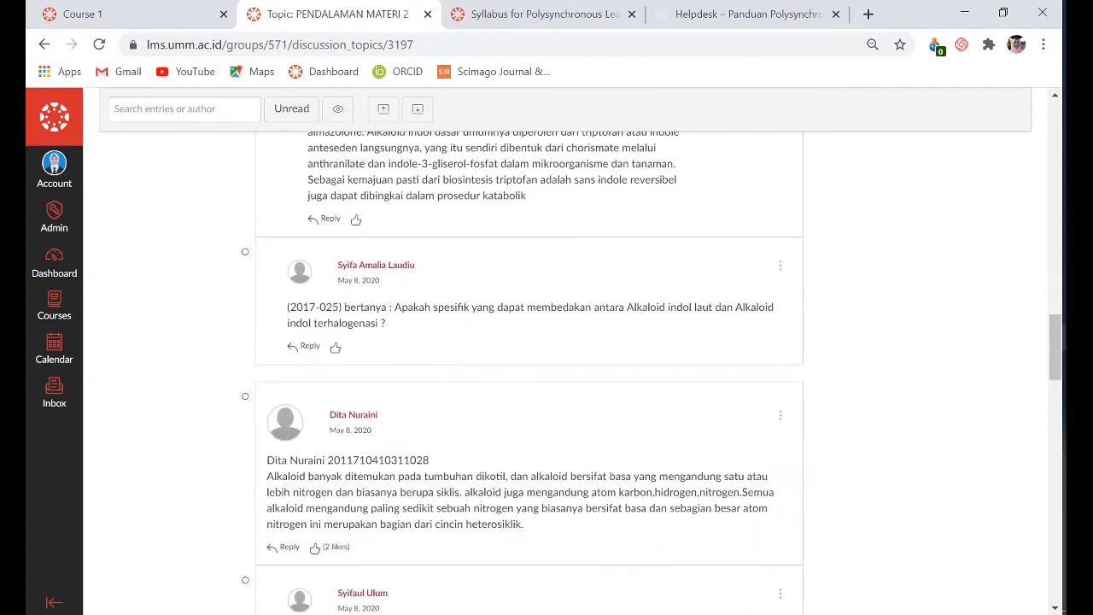
pyautogui.scroll(-2, 538, 345)
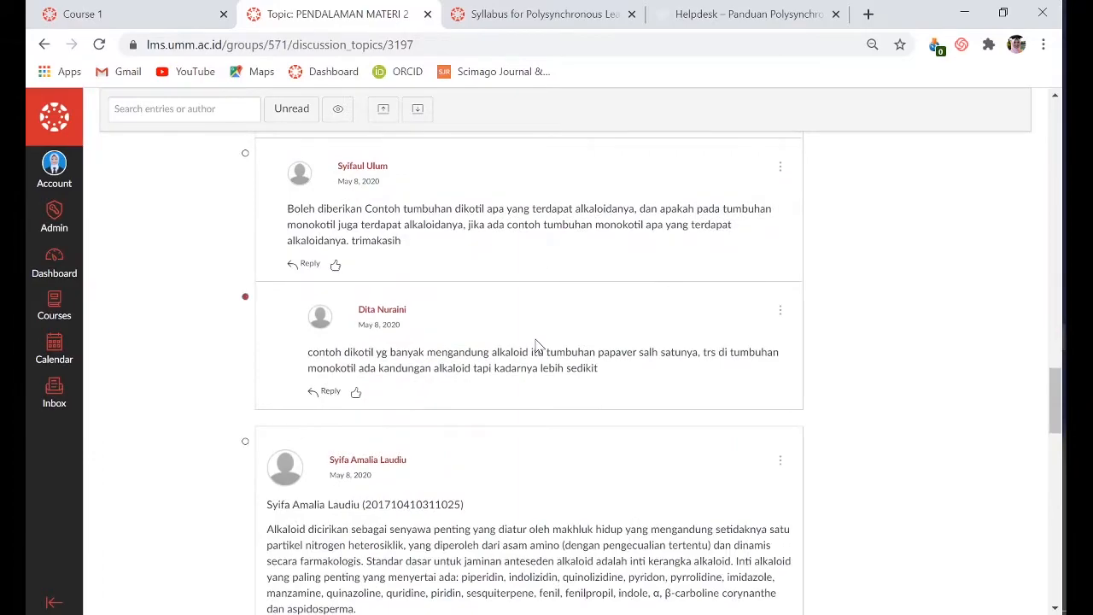
pyautogui.scroll(-5, 538, 345)
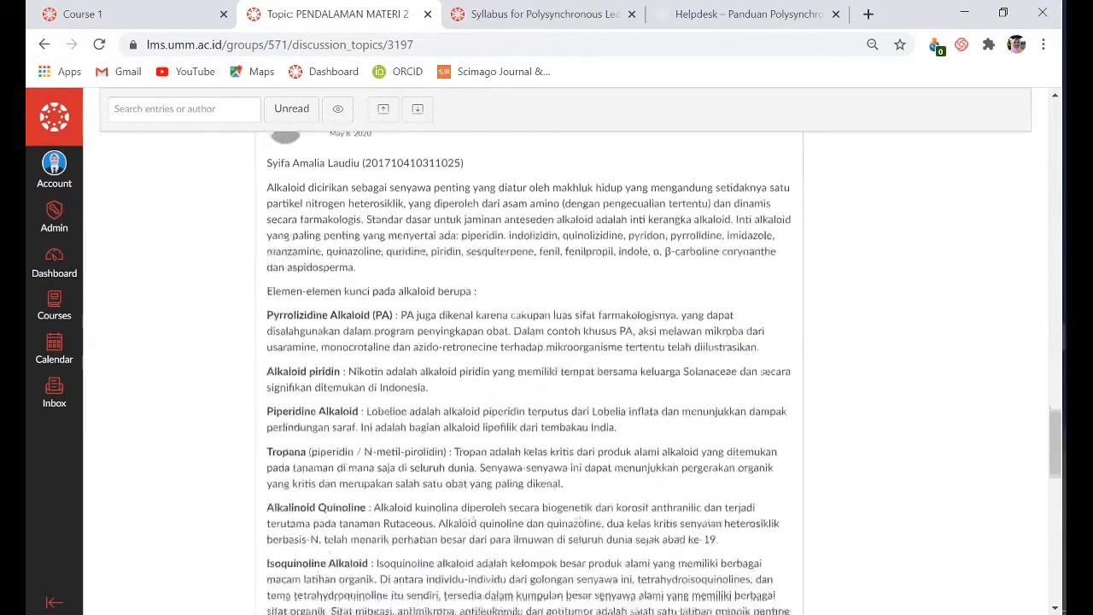
pyautogui.scroll(-4, 537, 346)
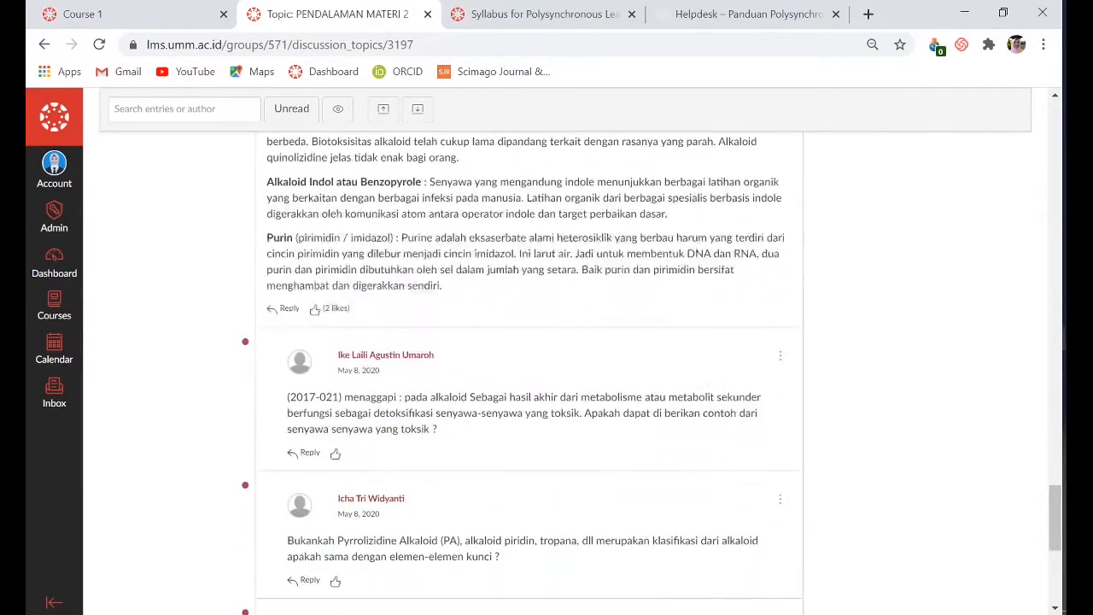
pyautogui.scroll(-2, 536, 346)
pyautogui.scroll(-3, 538, 343)
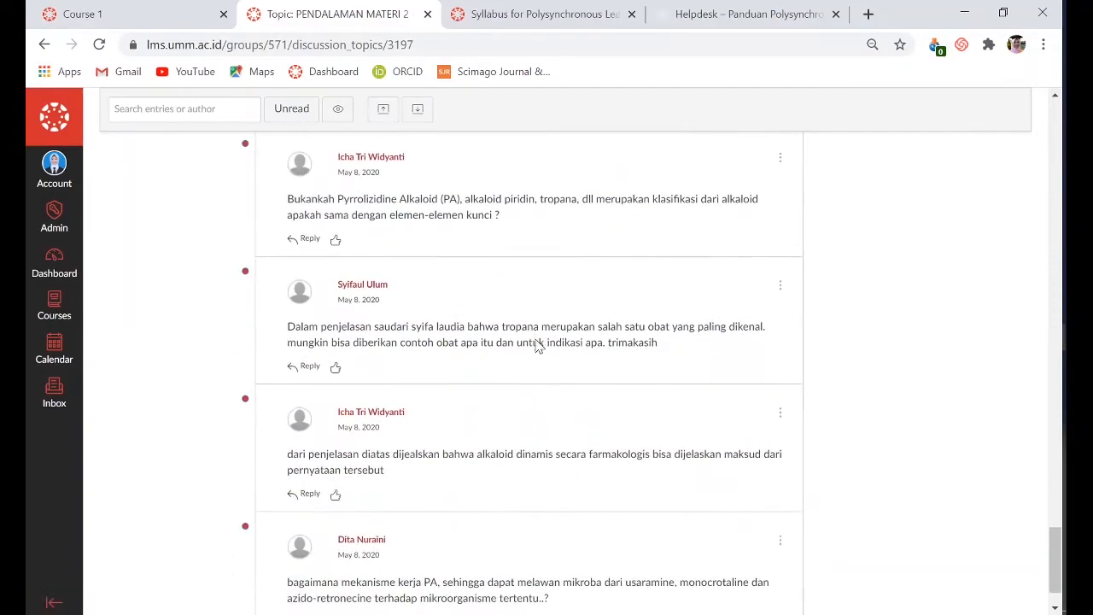
pyautogui.scroll(13, 538, 344)
pyautogui.scroll(20, 536, 346)
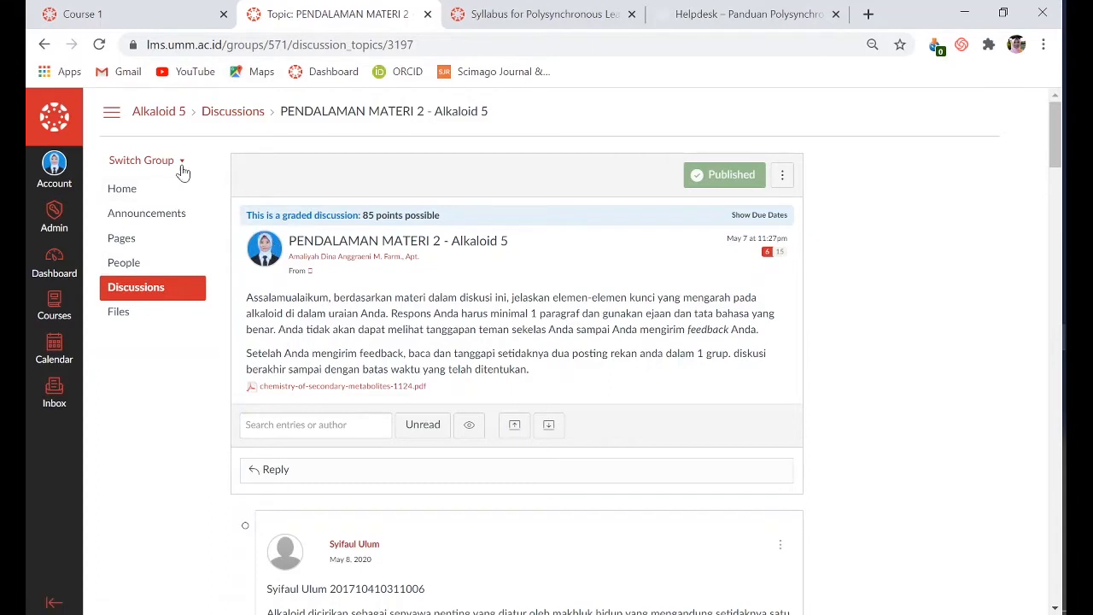
pyautogui.click(158, 114)
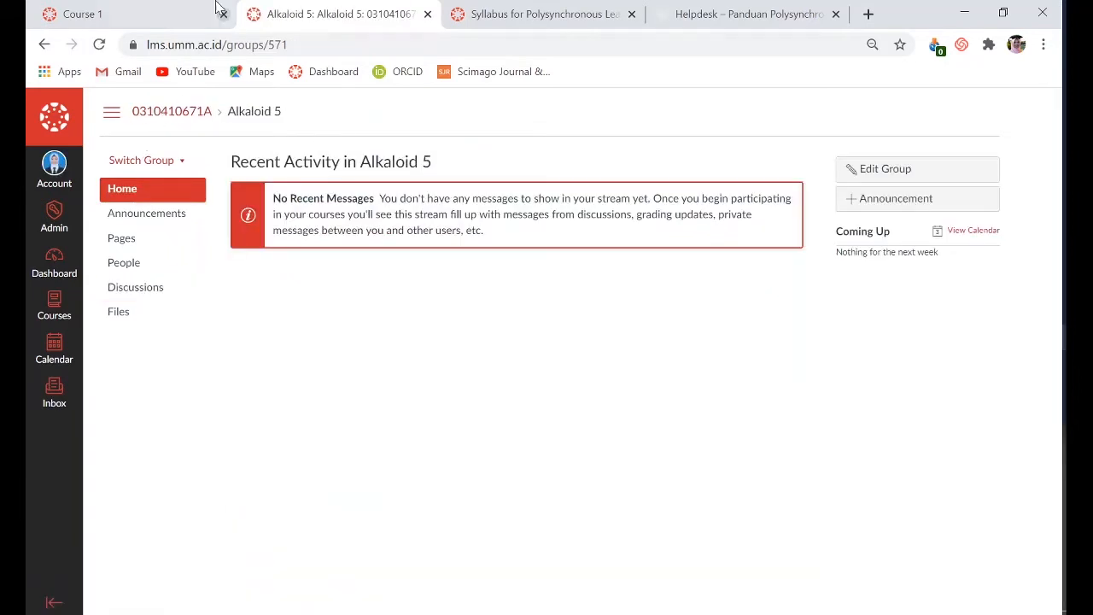
# Switch to Course 1, open DISKUSI 1 from its discussion list and show the topic's additional options.
pyautogui.click(122, 13)
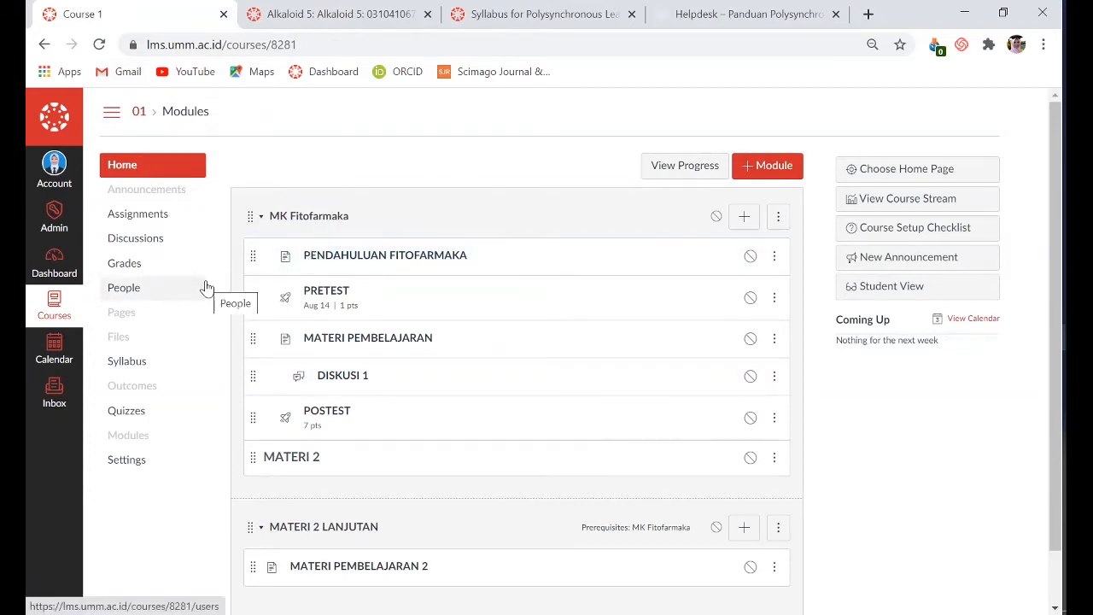
pyautogui.click(162, 246)
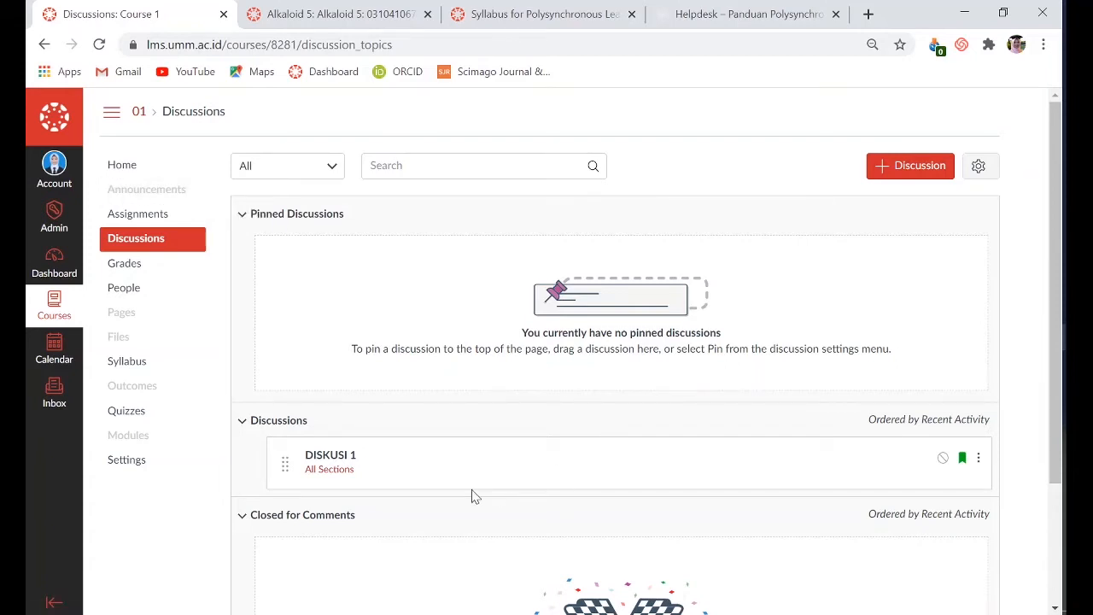
pyautogui.click(315, 459)
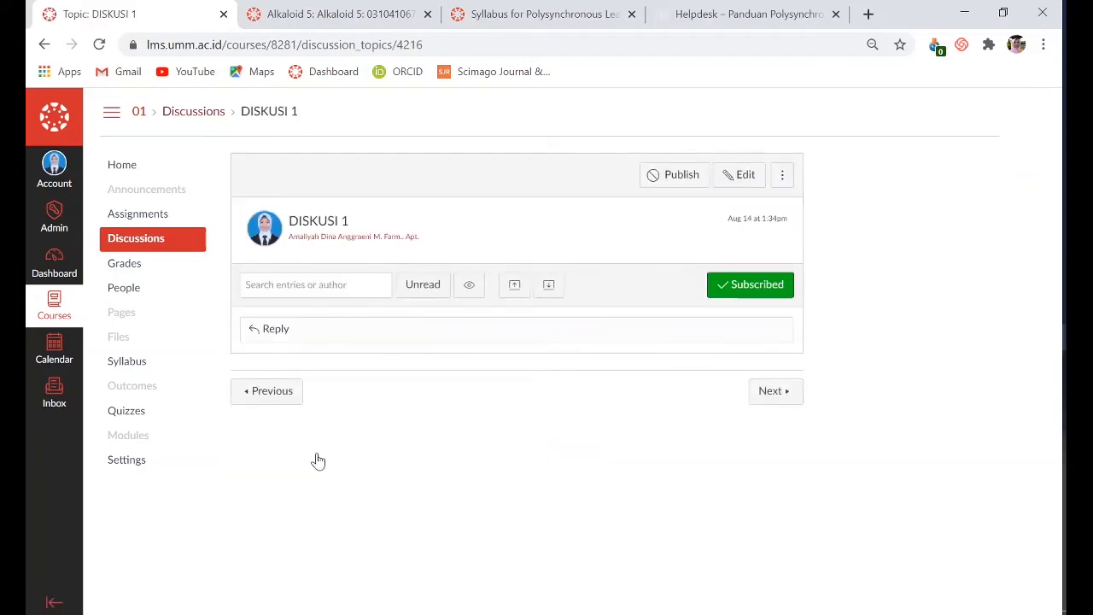
pyautogui.click(780, 183)
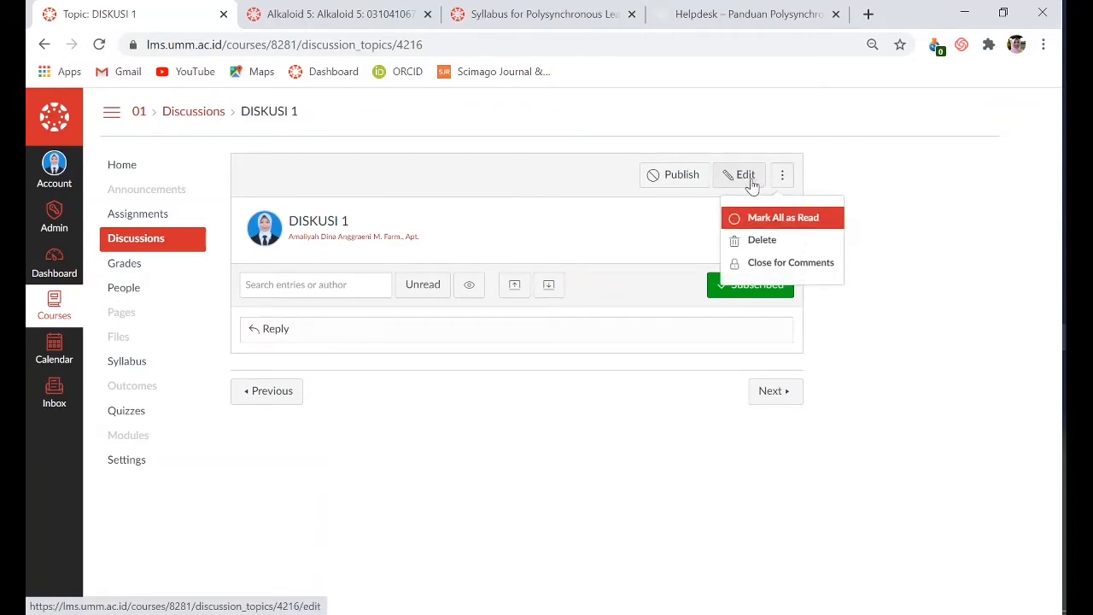
# Edit DISKUSI 1 and enter "topik diskusi bisa dicantumkan disini" as its description, followed by a new line.
pyautogui.click(751, 181)
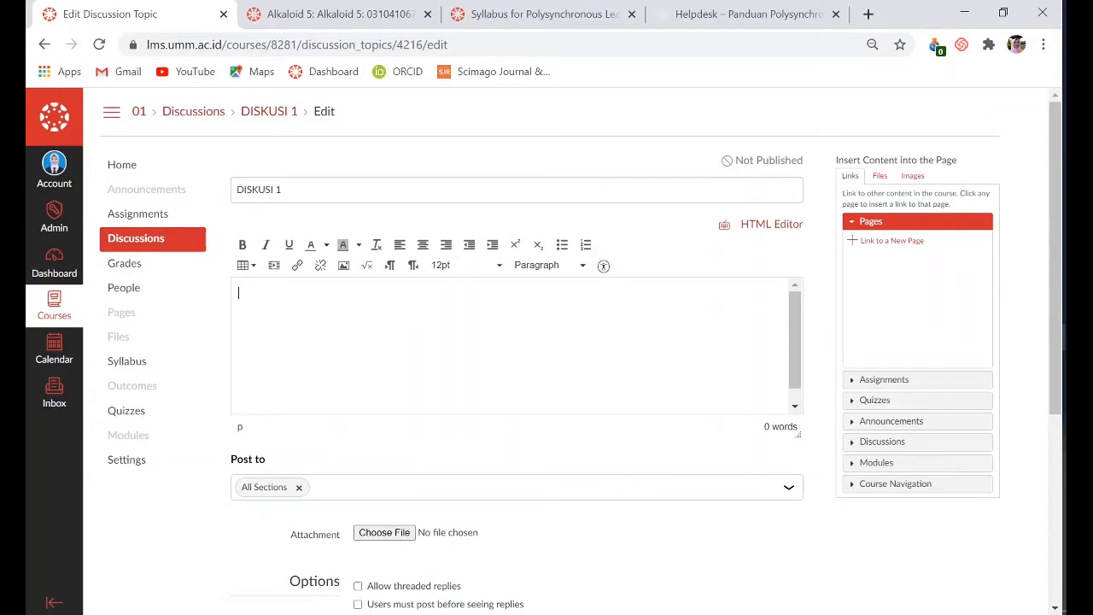
pyautogui.write('topik diskusi bisa di')
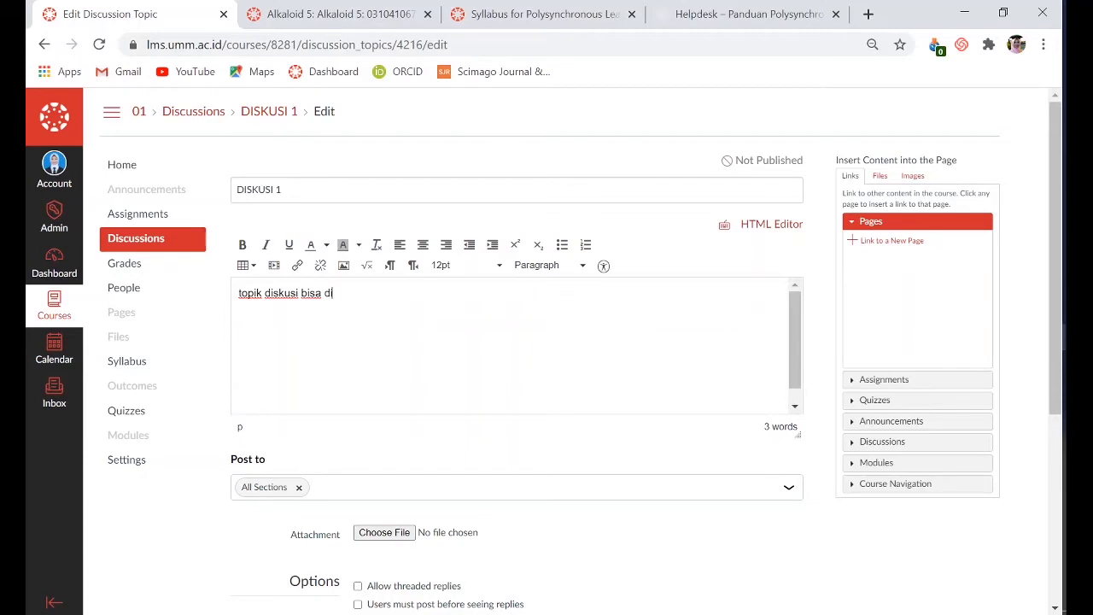
pyautogui.write('cantumkan disini')
pyautogui.press('Return')
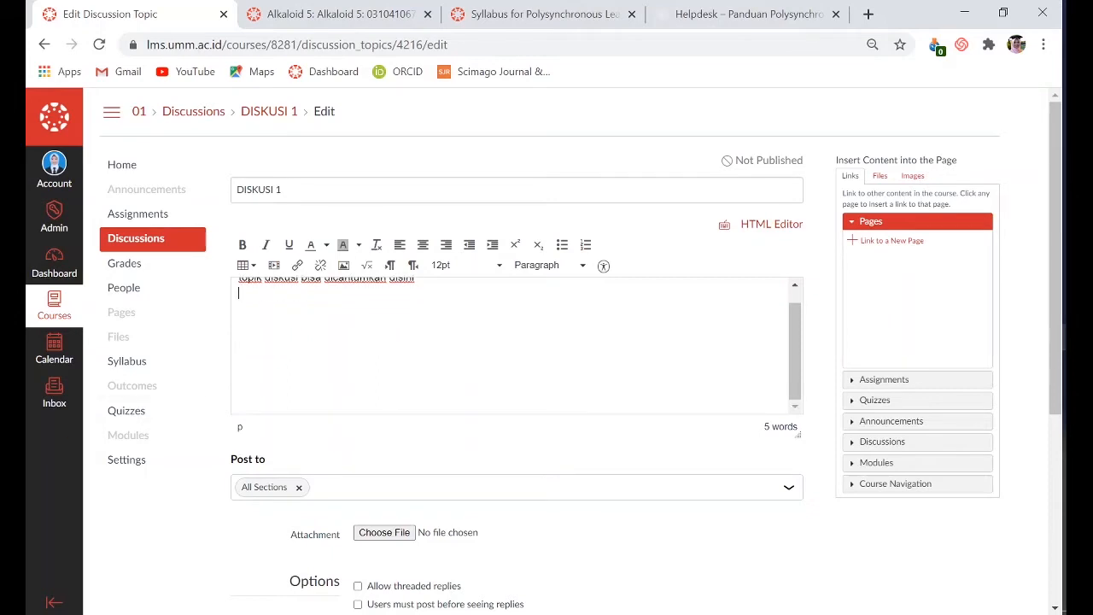
# Enable threaded replies, posting before seeing replies, grading and liking for DISKUSI 1.
pyautogui.scroll(-1, 449, 535)
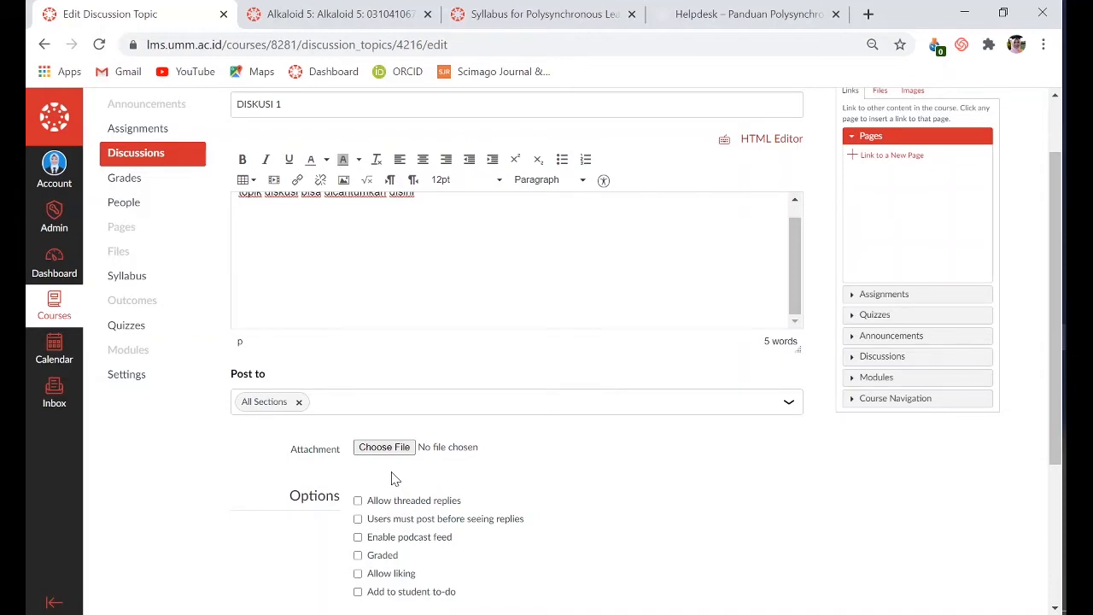
pyautogui.scroll(-2, 394, 478)
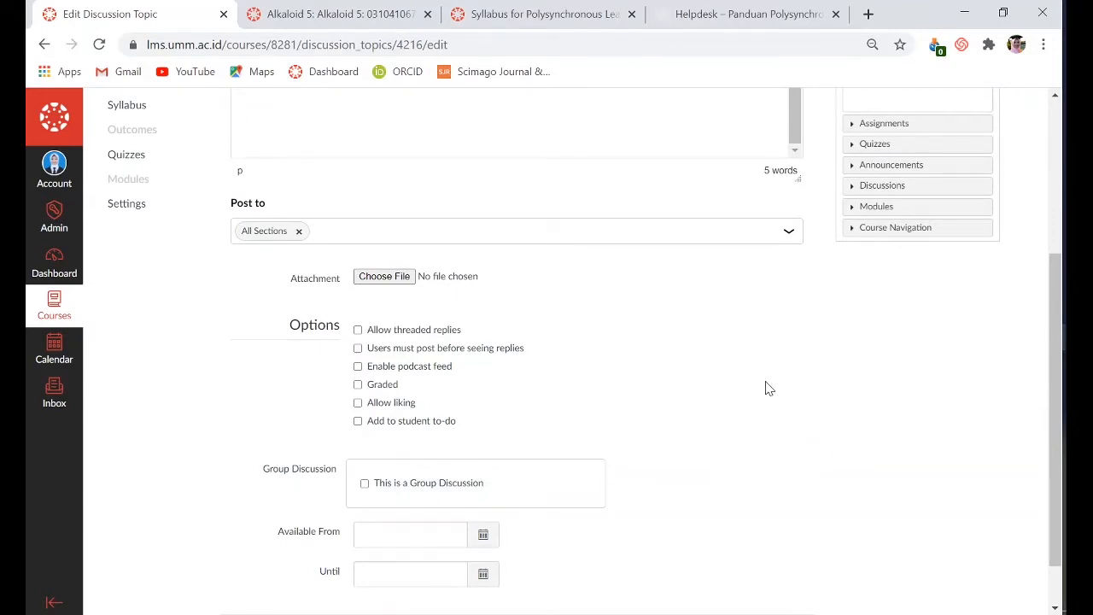
pyautogui.click(359, 338)
pyautogui.click(359, 350)
pyautogui.click(358, 385)
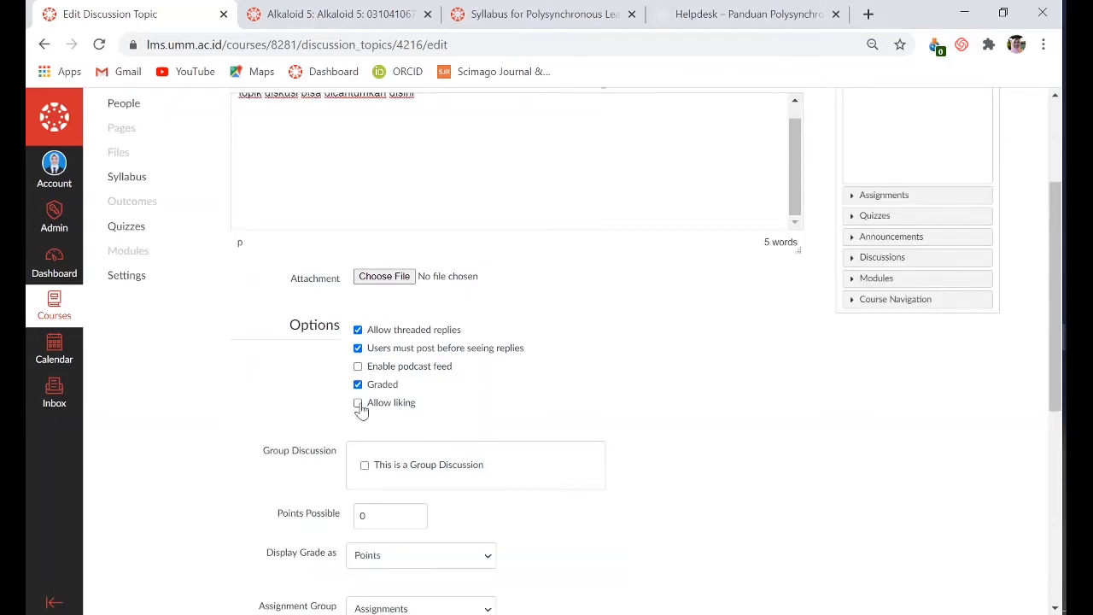
pyautogui.click(359, 405)
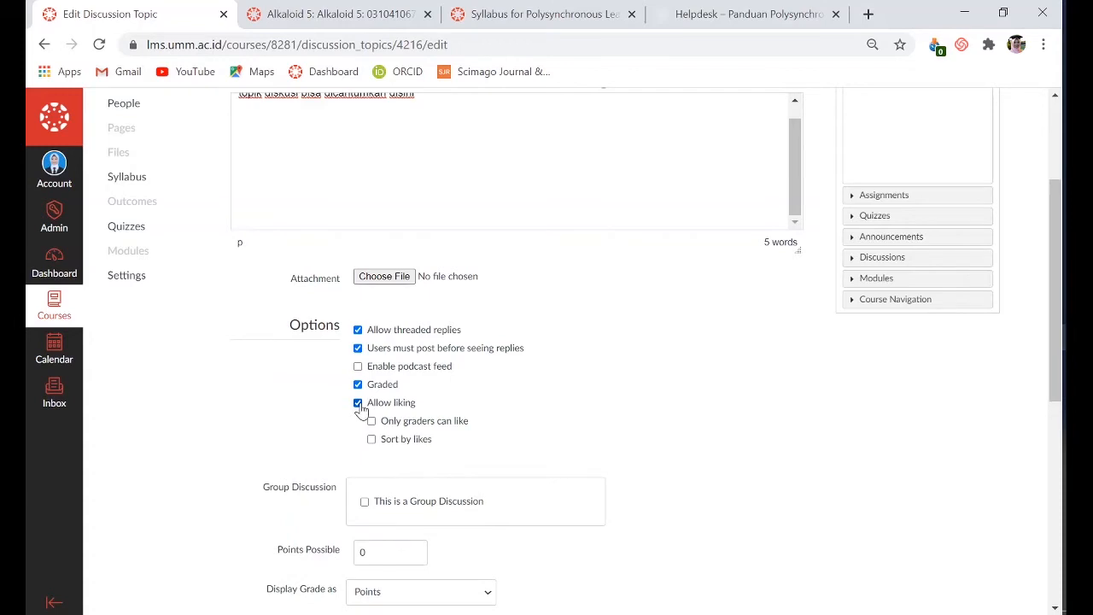
# Mark DISKUSI 1 as a group discussion and dismiss the group set creation form without saving a group set.
pyautogui.scroll(-3, 559, 385)
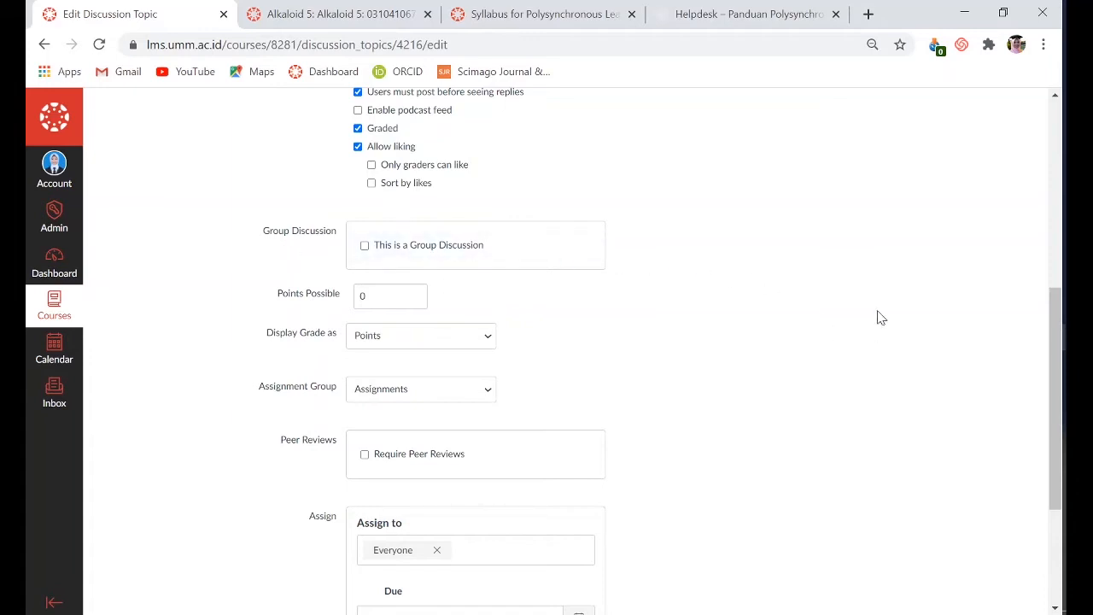
pyautogui.click(365, 247)
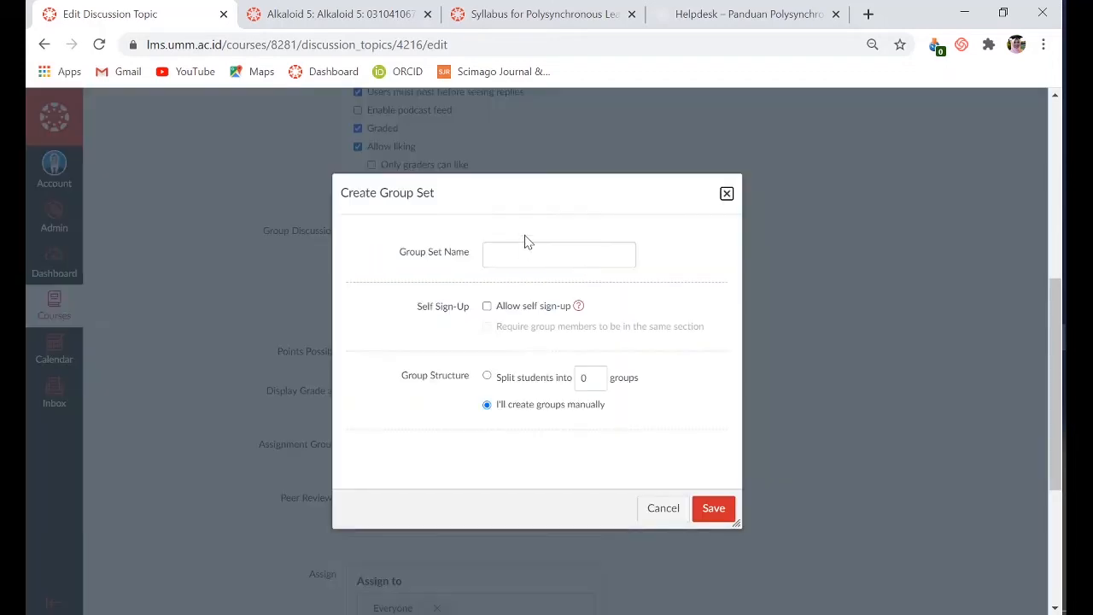
pyautogui.click(559, 254)
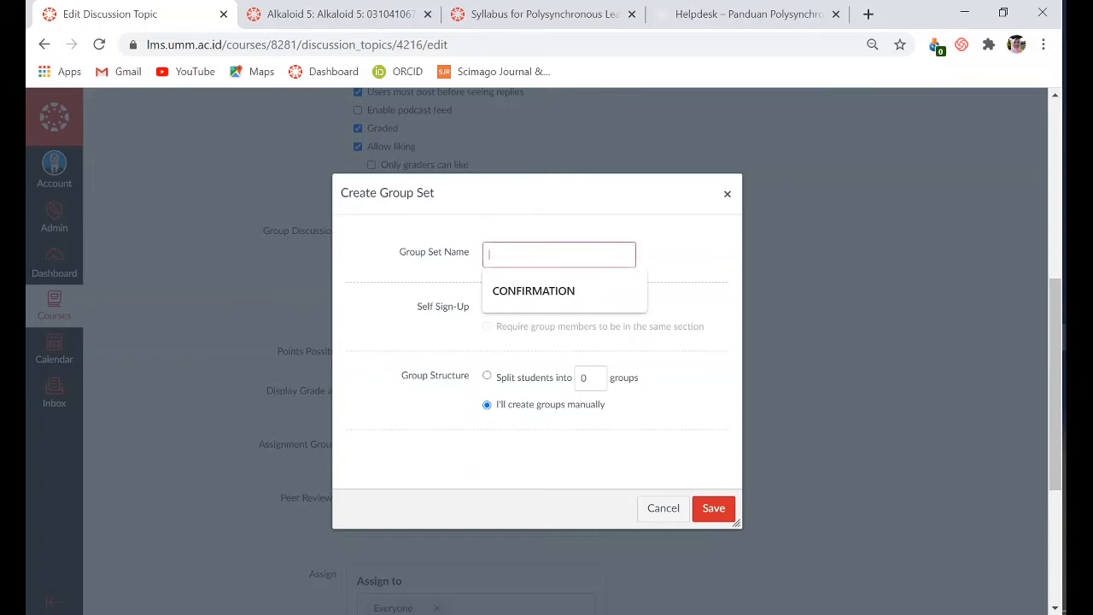
pyautogui.click(729, 198)
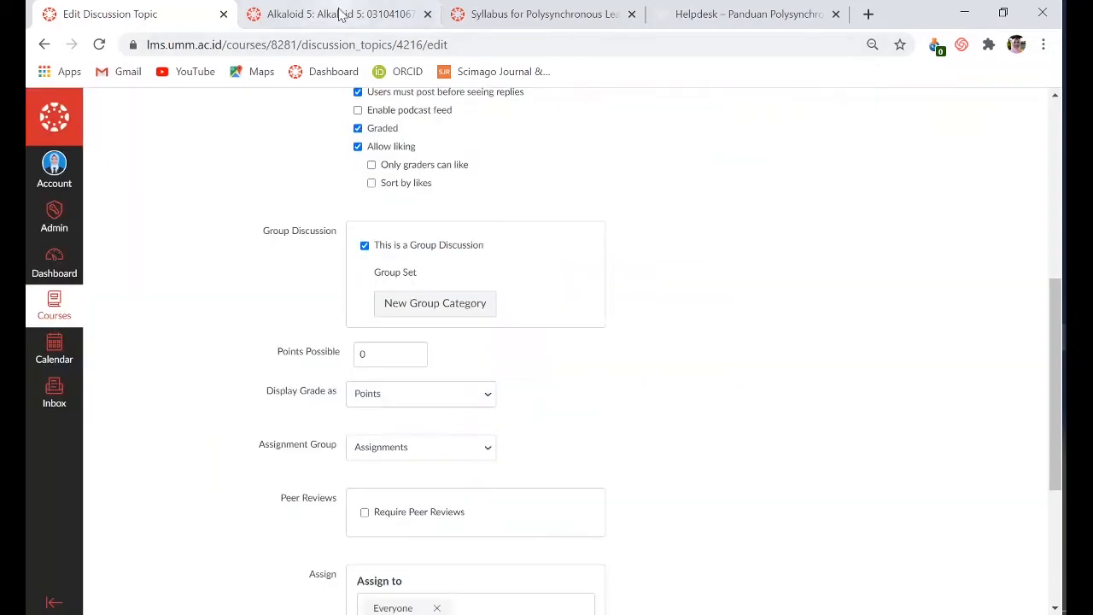
# Look at the list of Alkaloid group conversations in PENDALAMAN MATERI 2 and return to the DISKUSI 1 editing page.
pyautogui.click(337, 14)
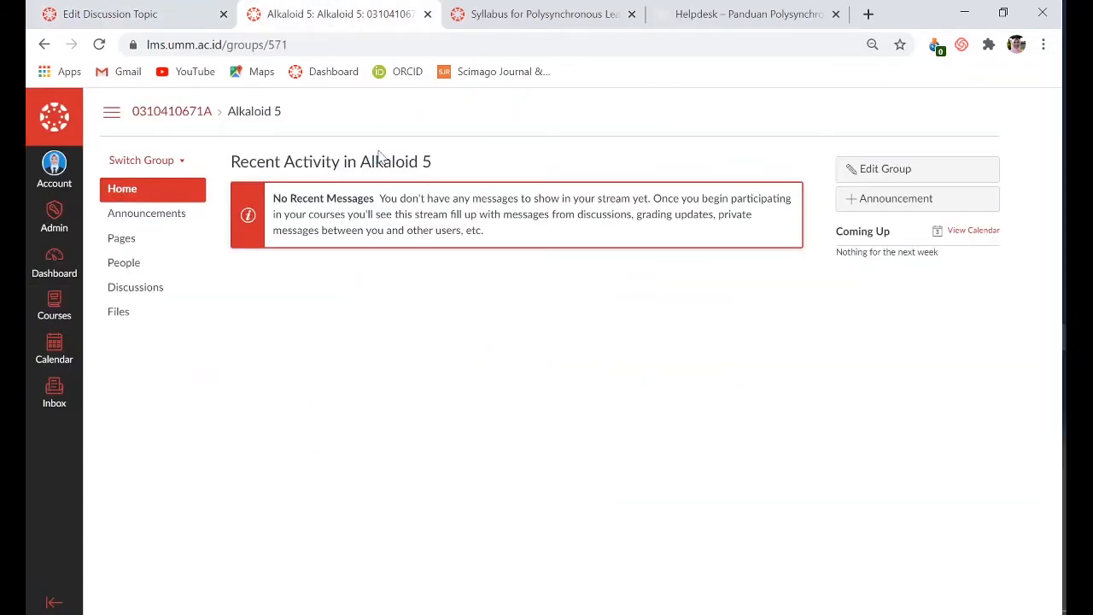
pyautogui.click(43, 44)
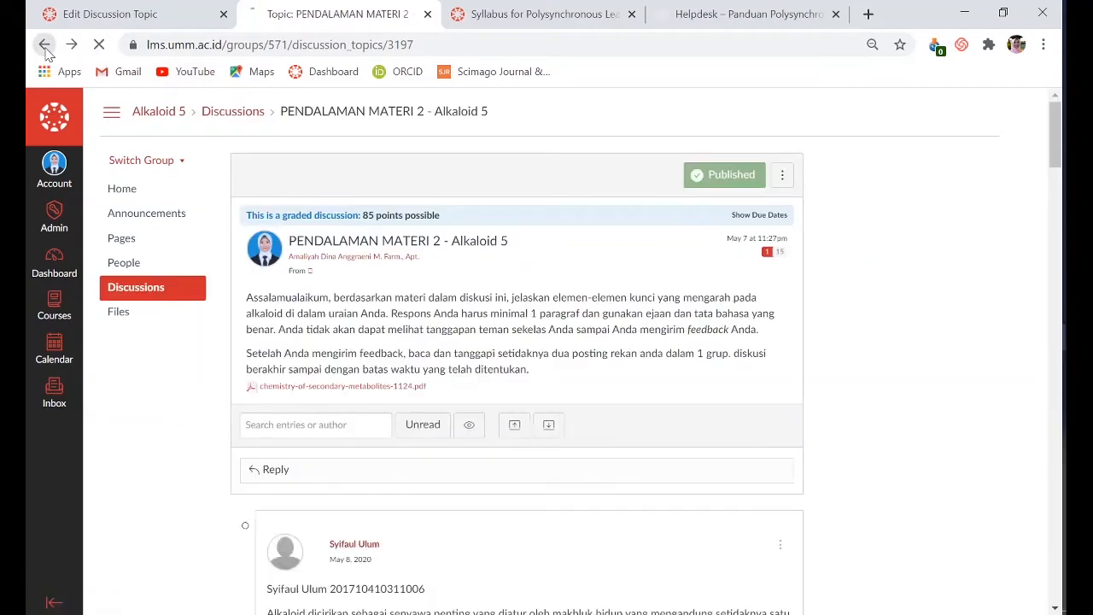
pyautogui.click(46, 49)
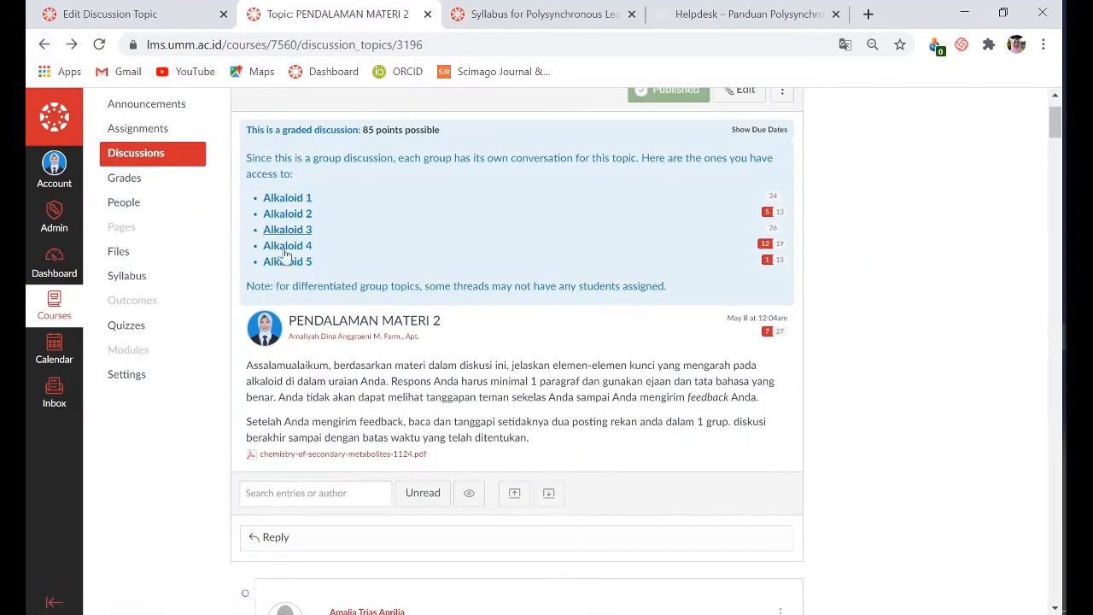
pyautogui.click(135, 10)
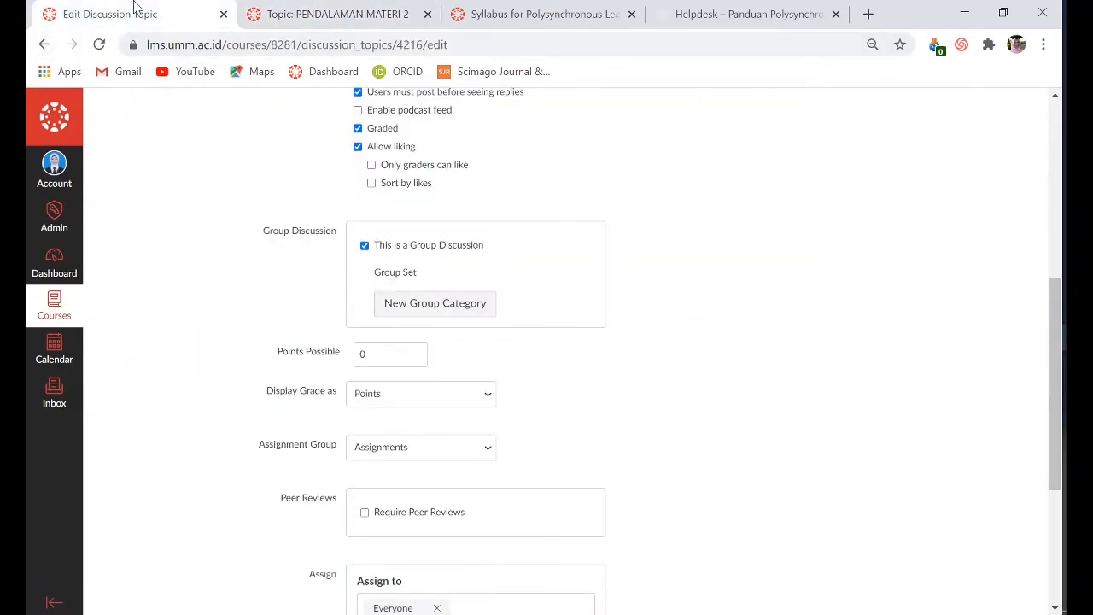
# Turn off the group discussion option for DISKUSI 1 and set its points possible to 100, keeping the grade display as Points.
pyautogui.click(365, 247)
pyautogui.click(363, 296)
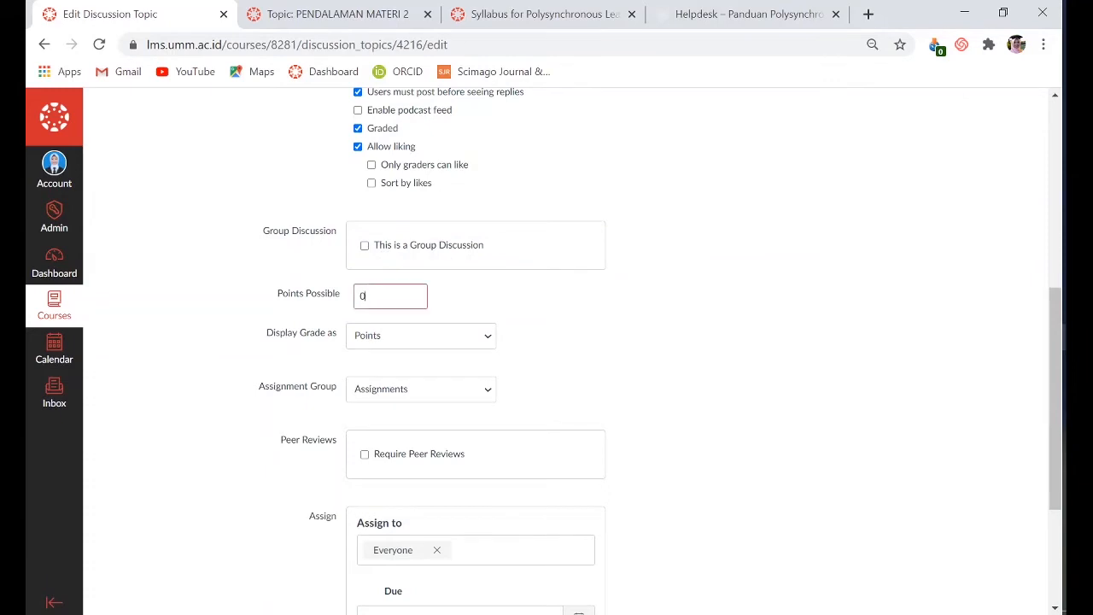
pyautogui.click(342, 14)
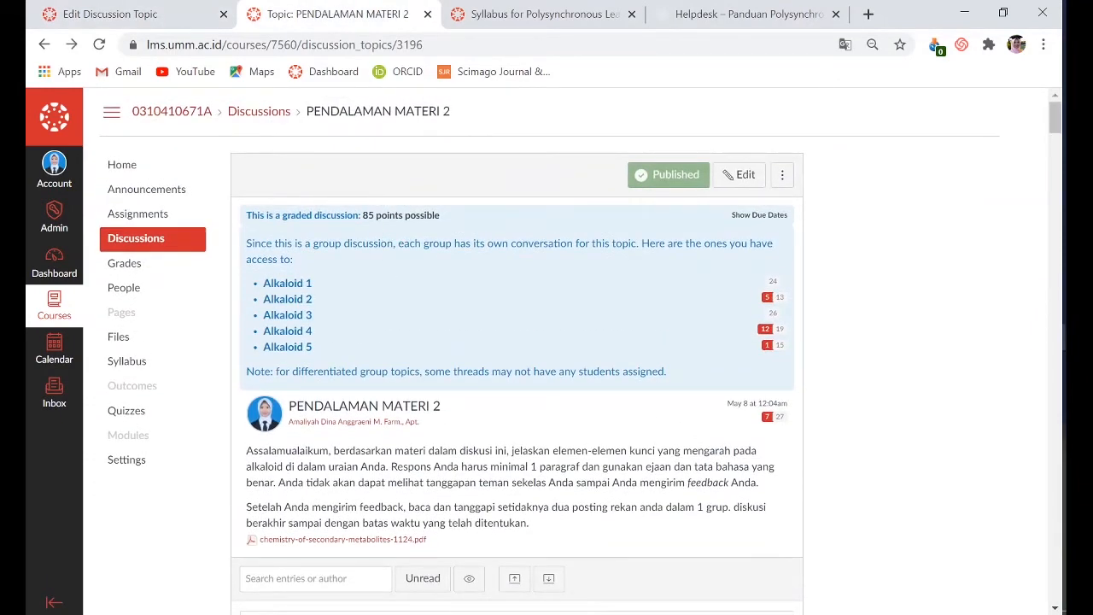
pyautogui.click(97, 7)
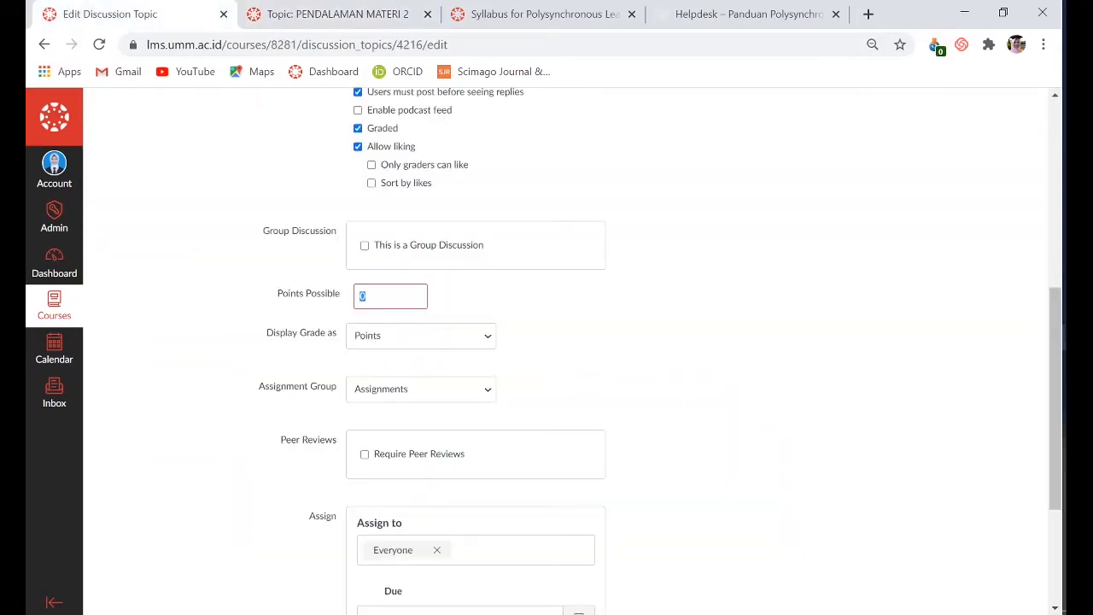
pyautogui.click(396, 333)
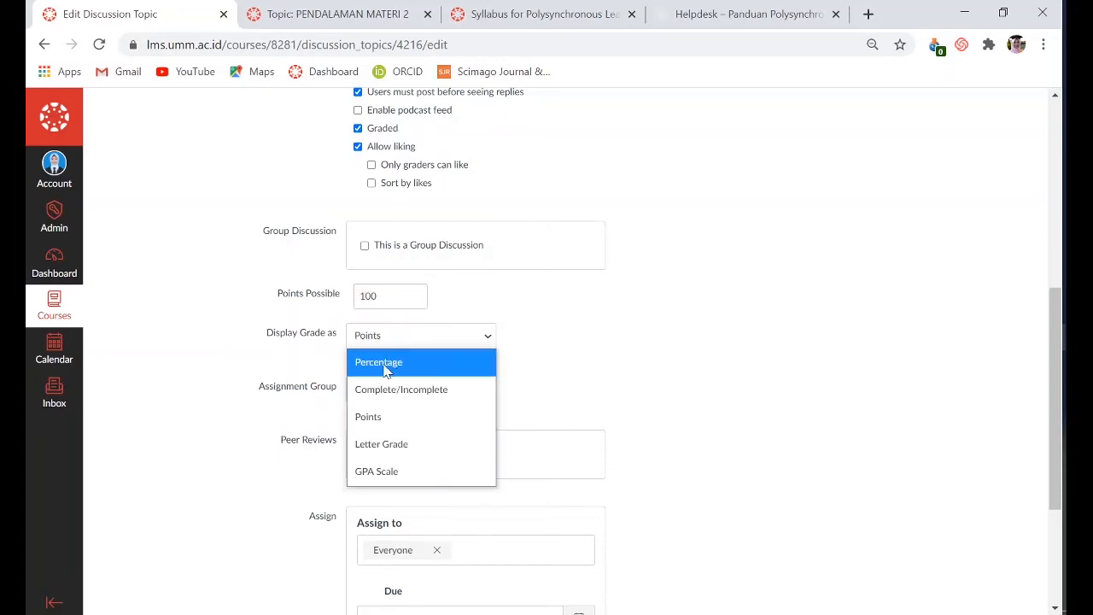
pyautogui.click(577, 323)
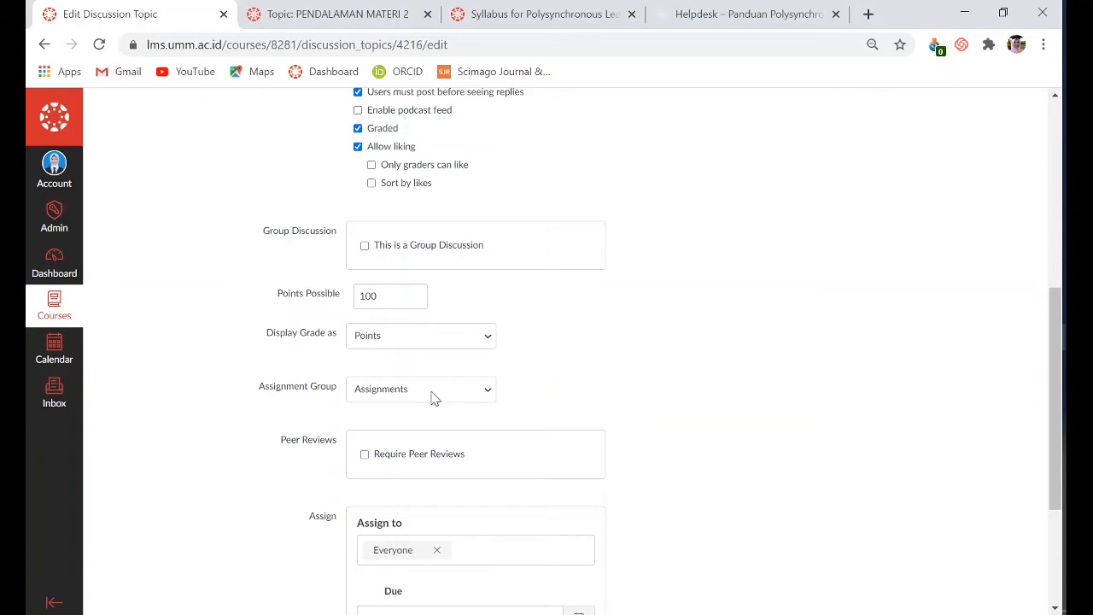
# Keep DISKUSI 1 in the Assignments assignment group and leave peer reviews off after previewing the peer review assignment options.
pyautogui.click(399, 390)
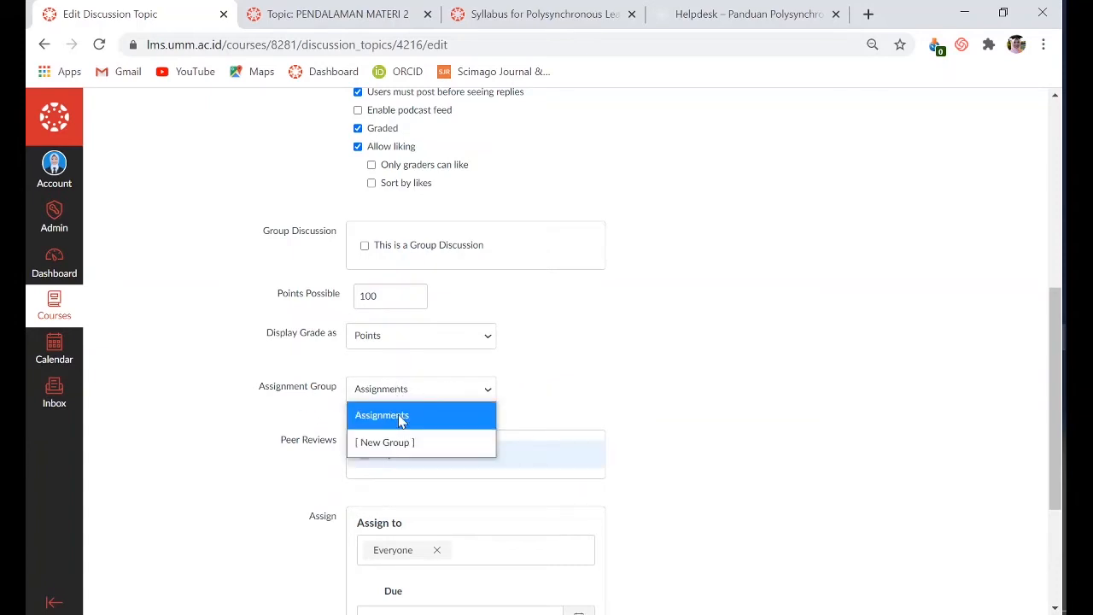
pyautogui.click(400, 417)
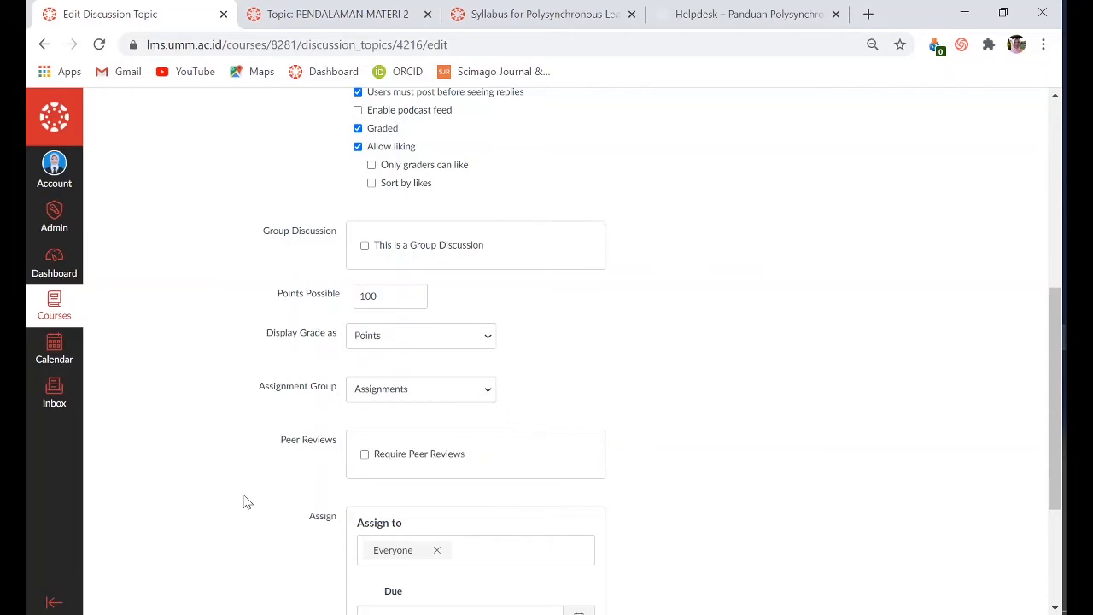
pyautogui.scroll(-1, 288, 466)
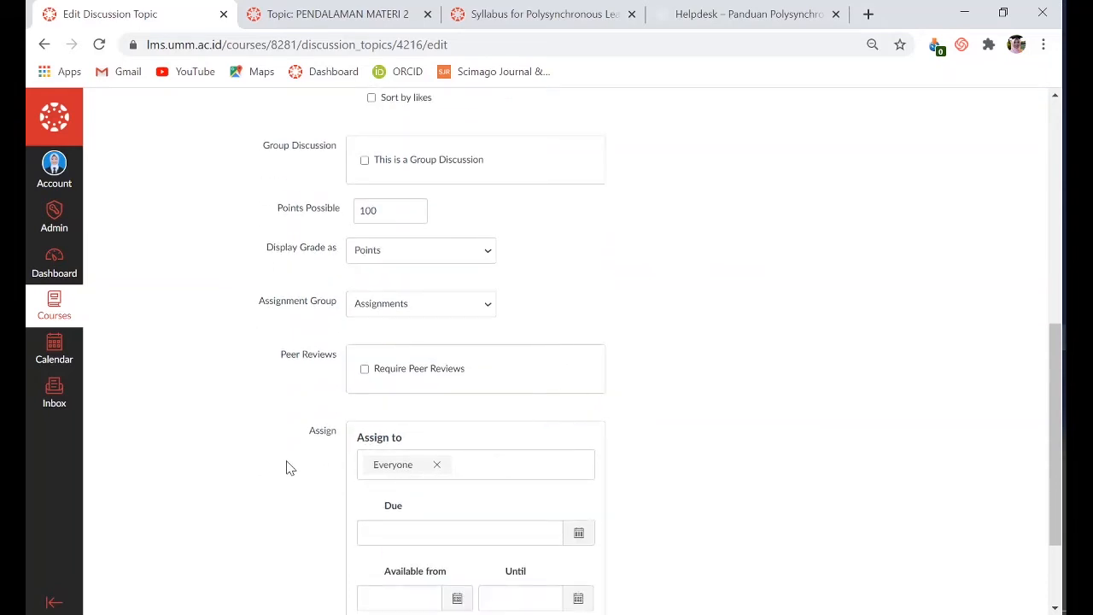
pyautogui.click(365, 369)
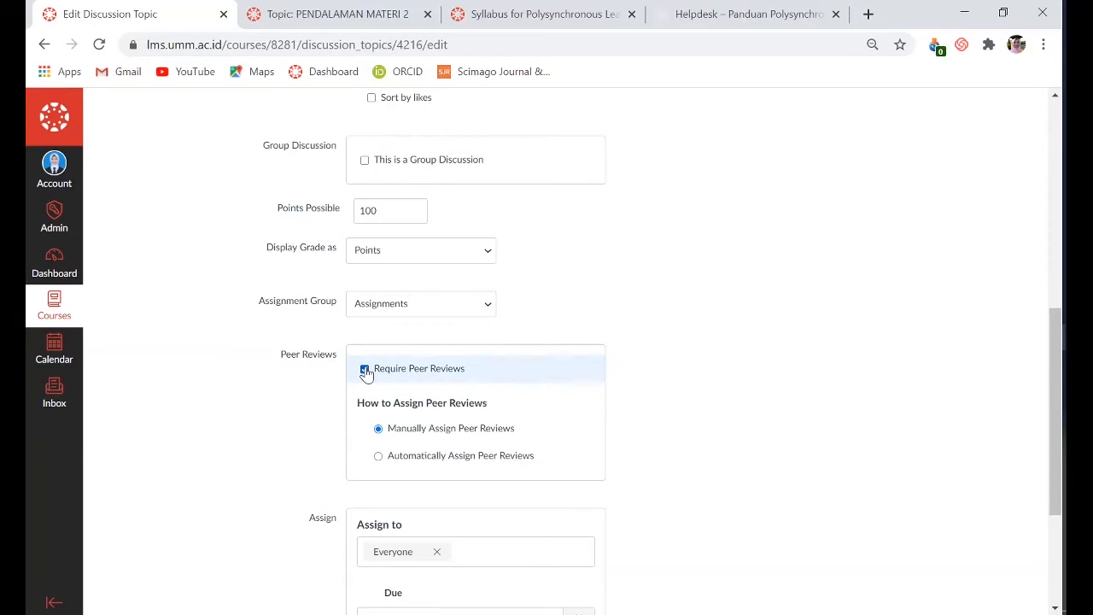
pyautogui.click(365, 369)
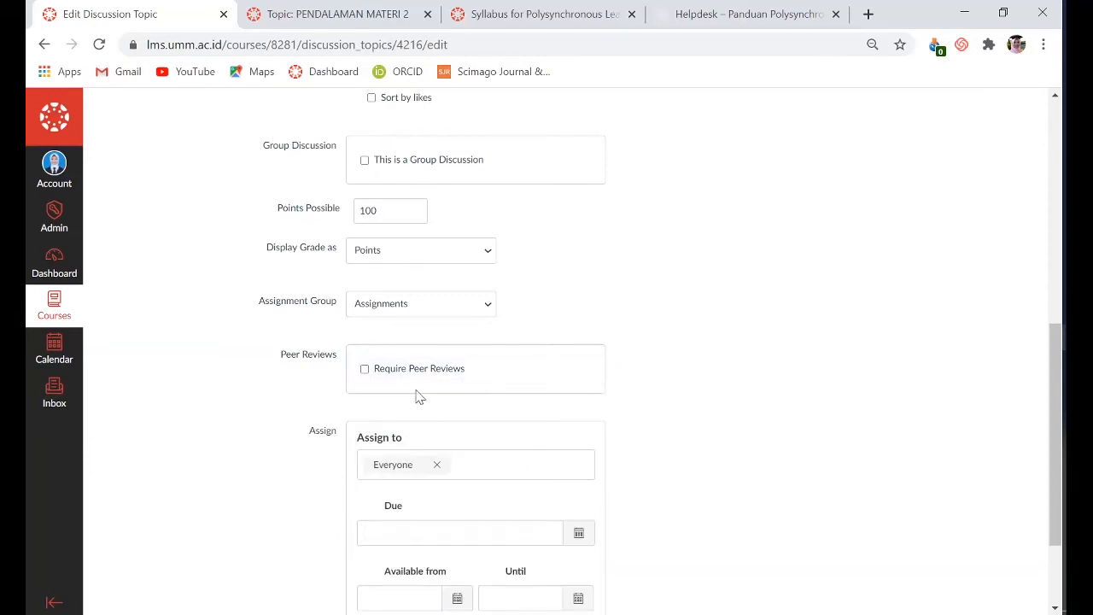
# Review the assignee and date fields of DISKUSI 1, along with its description and discussion options.
pyautogui.scroll(-2, 764, 334)
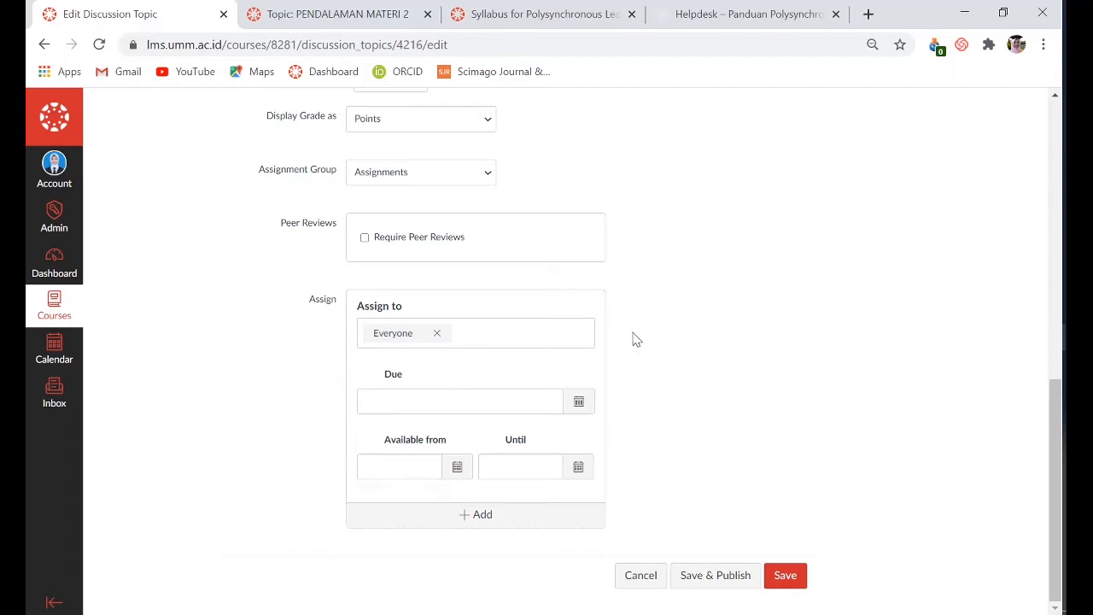
pyautogui.scroll(1, 661, 356)
pyautogui.scroll(-1, 665, 358)
pyautogui.scroll(5, 744, 462)
pyautogui.scroll(2, 744, 463)
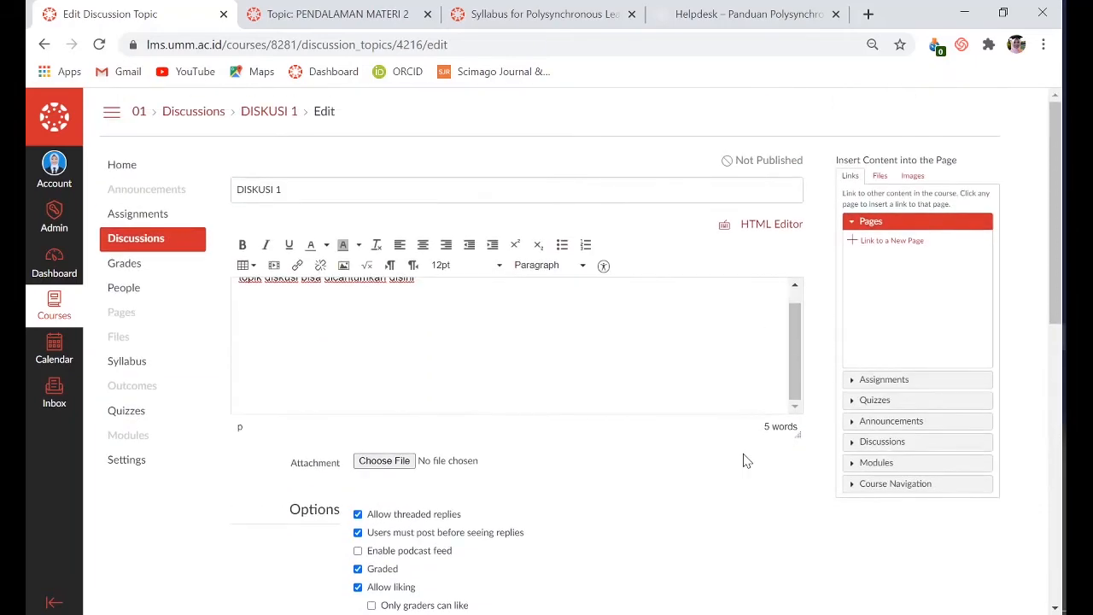
pyautogui.scroll(-1, 744, 461)
pyautogui.scroll(-1, 744, 461)
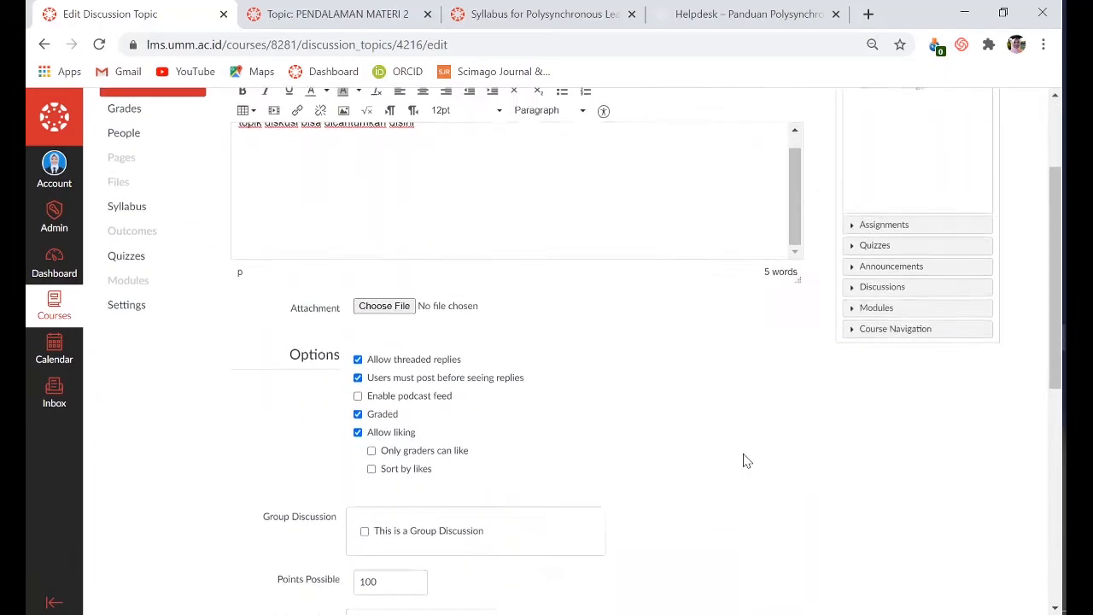
pyautogui.scroll(-2, 744, 461)
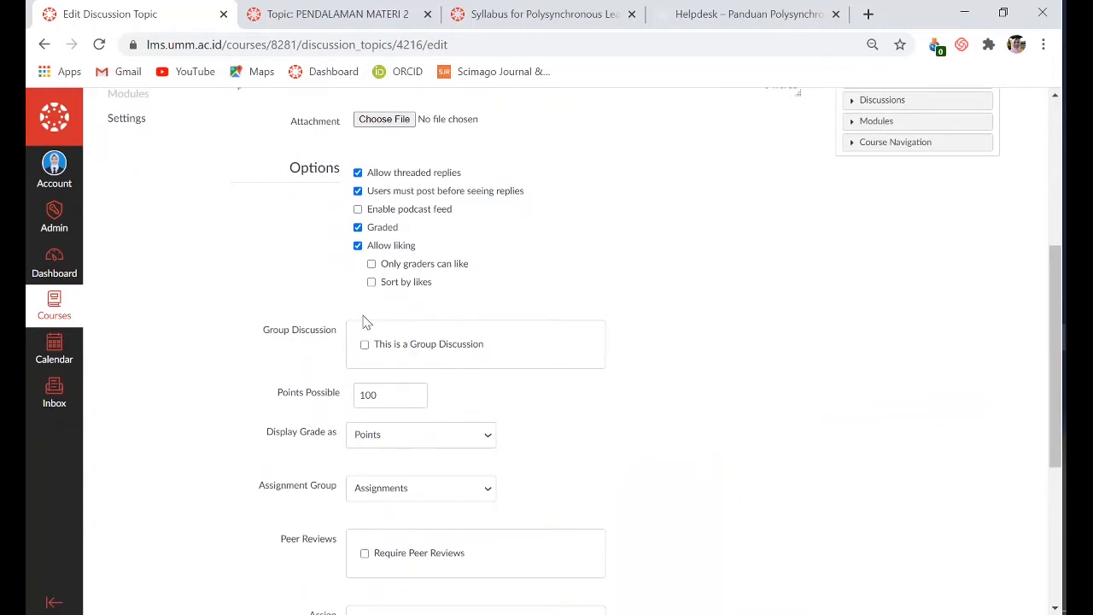
# Mark DISKUSI 1 as a group discussion and name its new group set "kelompok diskusi", with self sign-up left off.
pyautogui.click(366, 348)
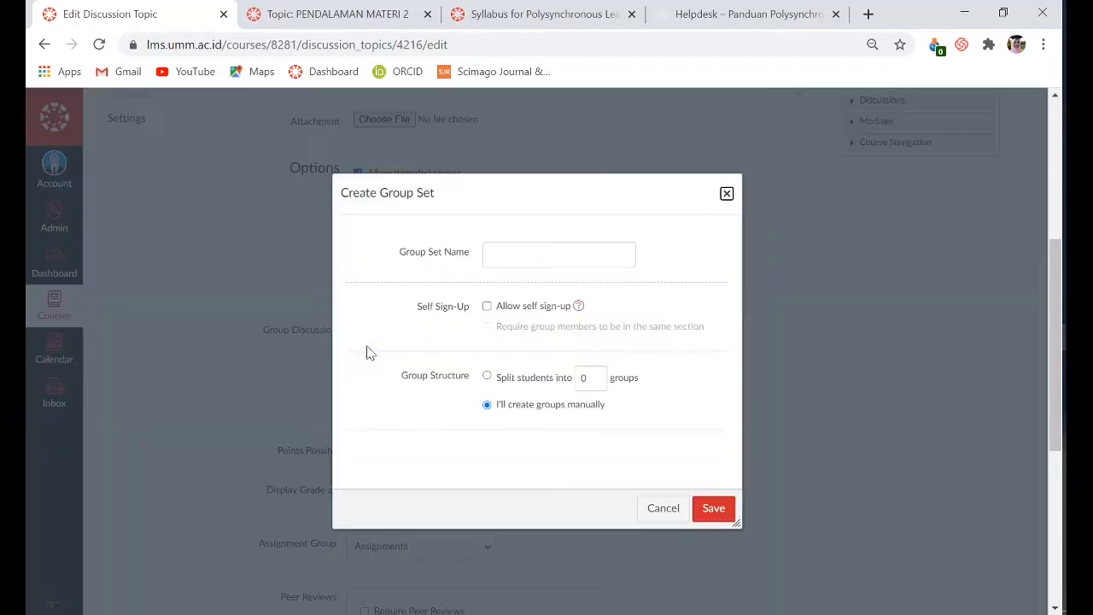
pyautogui.click(558, 254)
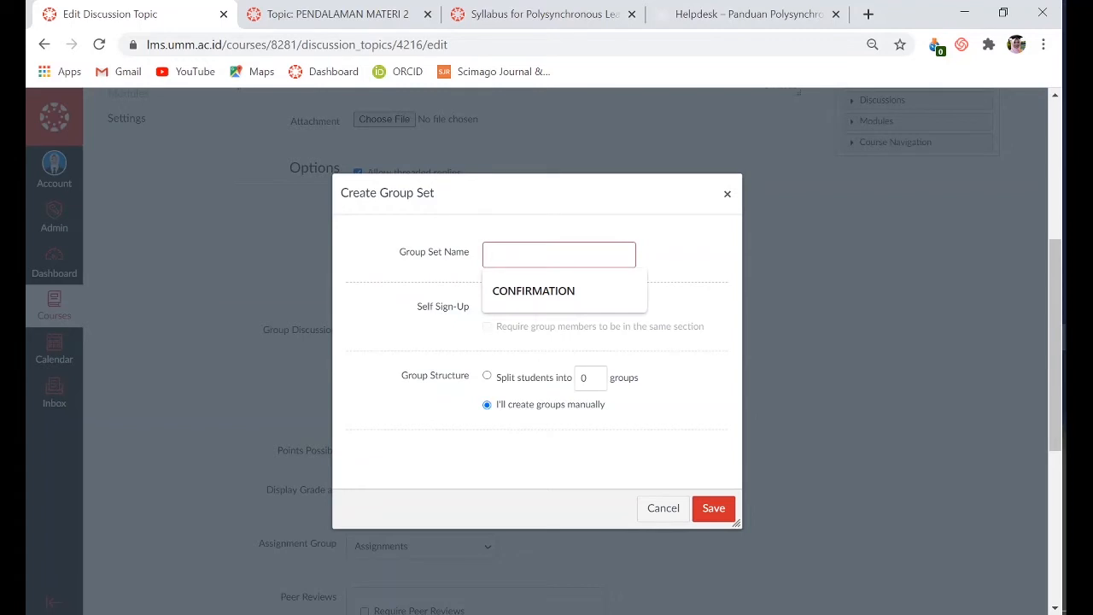
pyautogui.write('kelomp')
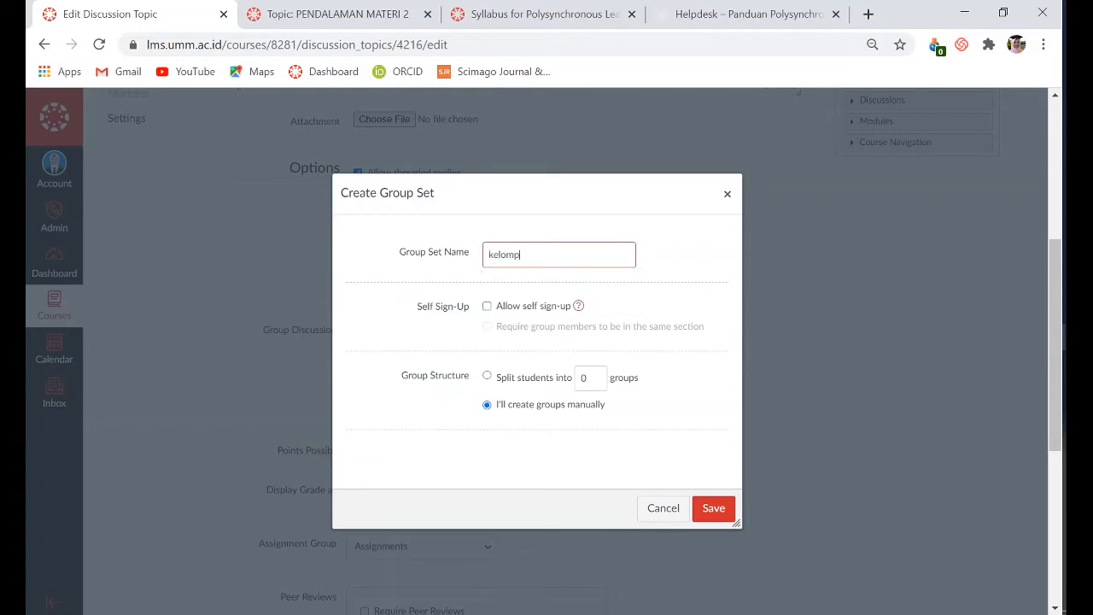
pyautogui.write('ok 1')
pyautogui.click(487, 307)
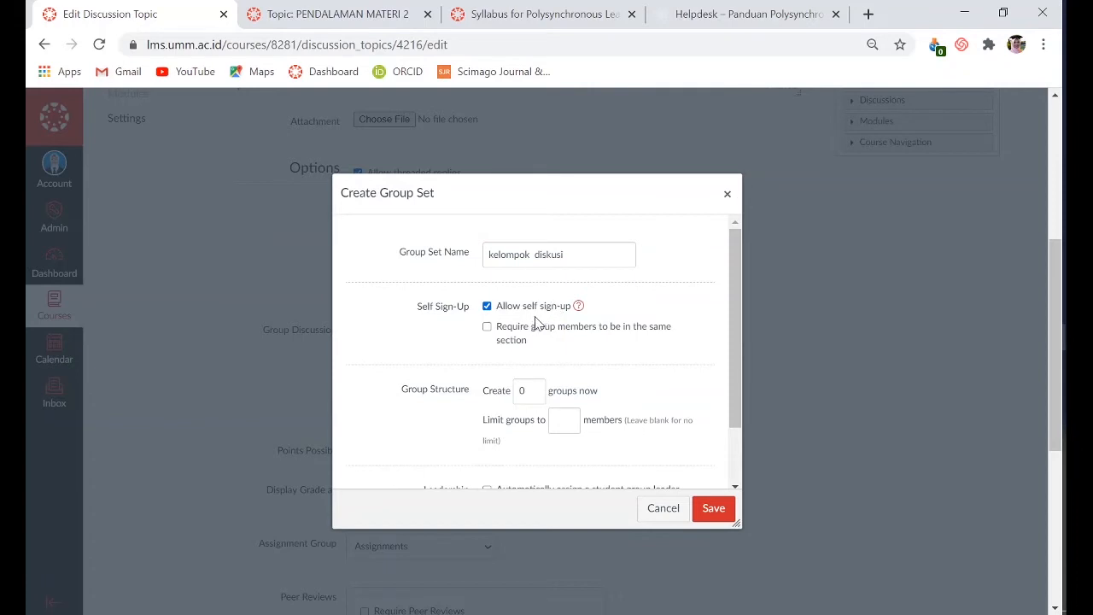
pyautogui.click(487, 307)
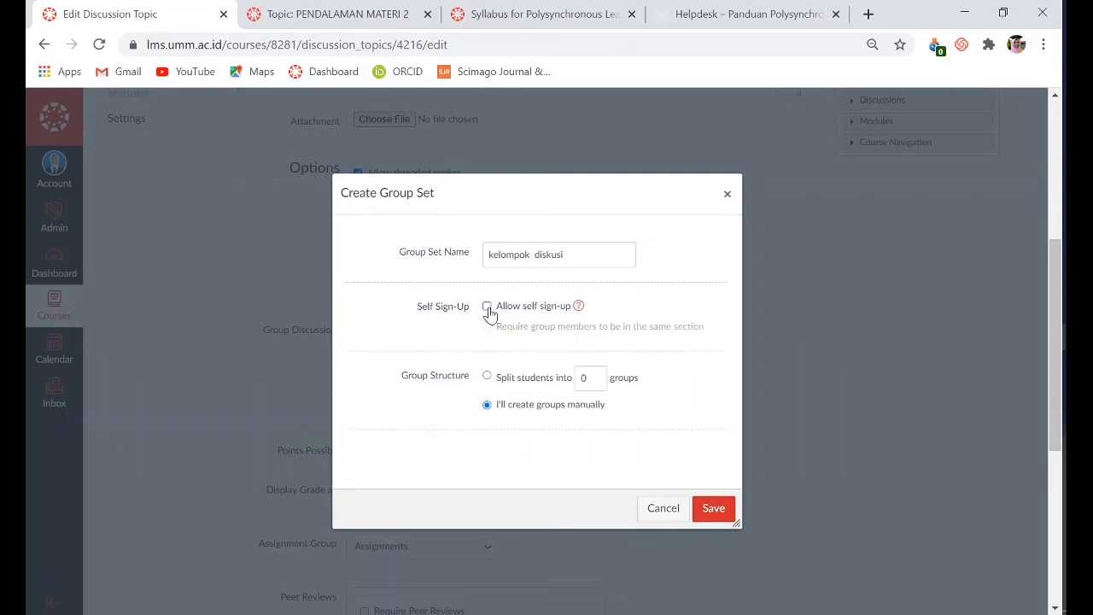
# Split the students into 5 groups and require group members to be in the same section.
pyautogui.click(488, 380)
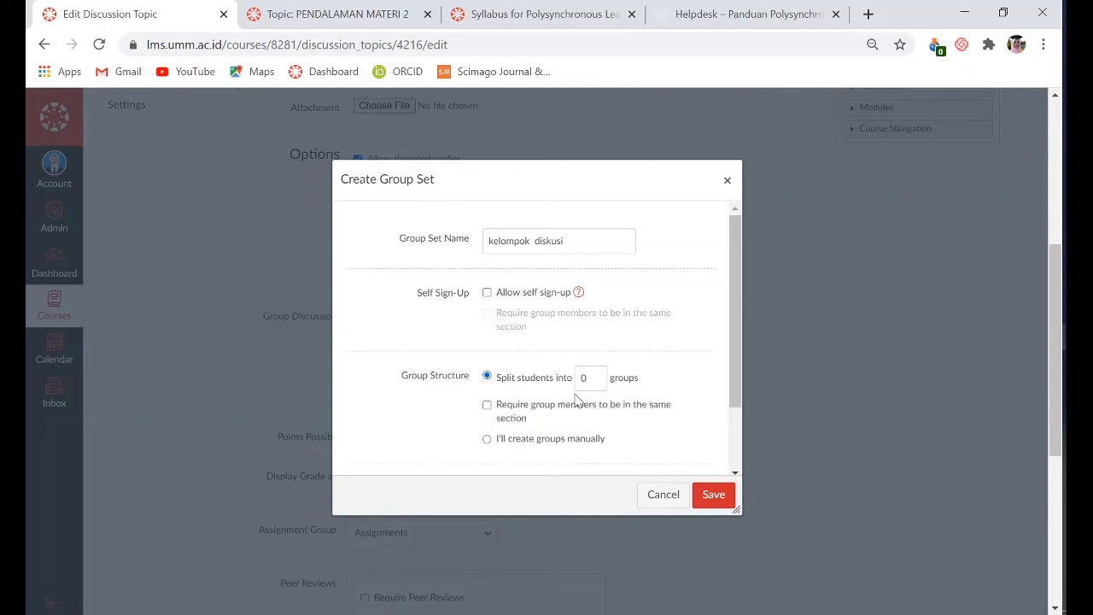
pyautogui.click(597, 375)
pyautogui.click(597, 375)
pyautogui.click(596, 375)
pyautogui.click(596, 375)
pyautogui.click(487, 406)
pyautogui.scroll(-1, 500, 466)
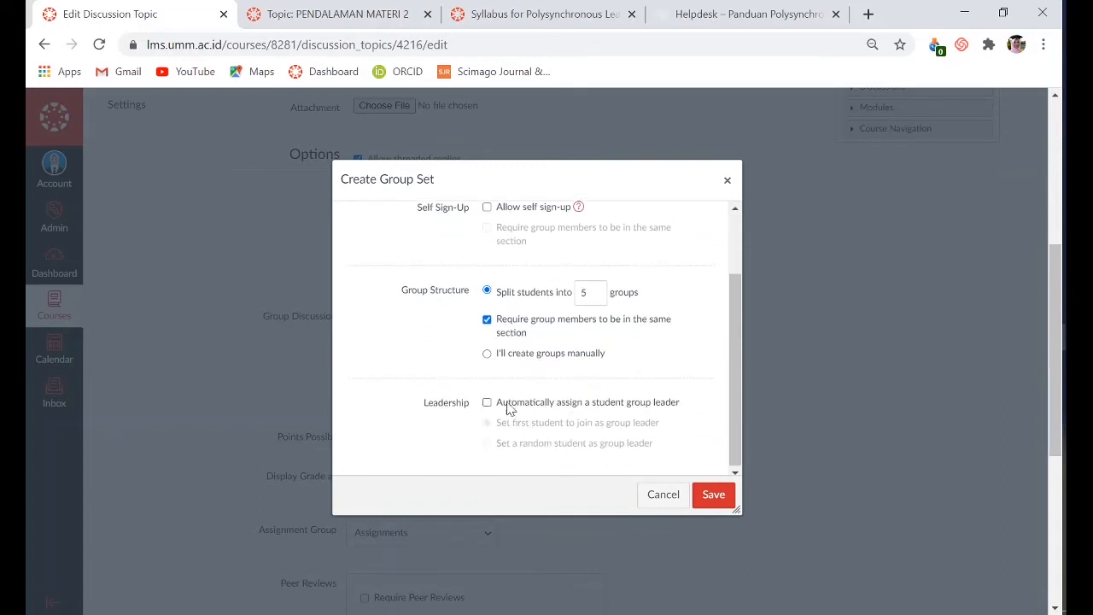
pyautogui.click(486, 354)
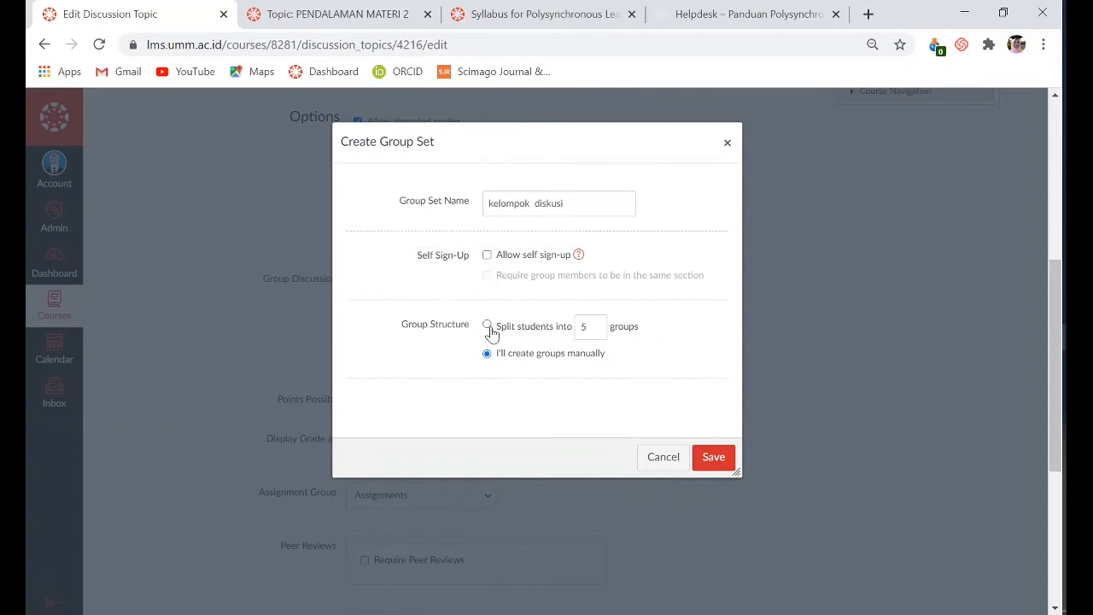
pyautogui.click(488, 328)
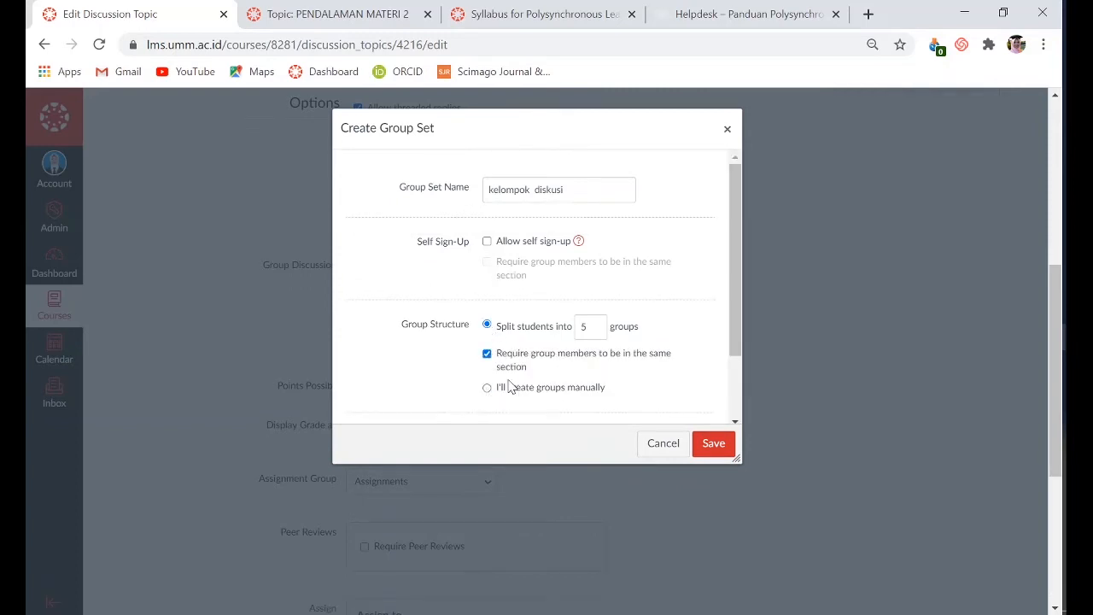
# Automatically assign the first student to join as group leader and save the "kelompok diskusi" group set.
pyautogui.scroll(-1, 562, 367)
pyautogui.scroll(-1, 561, 368)
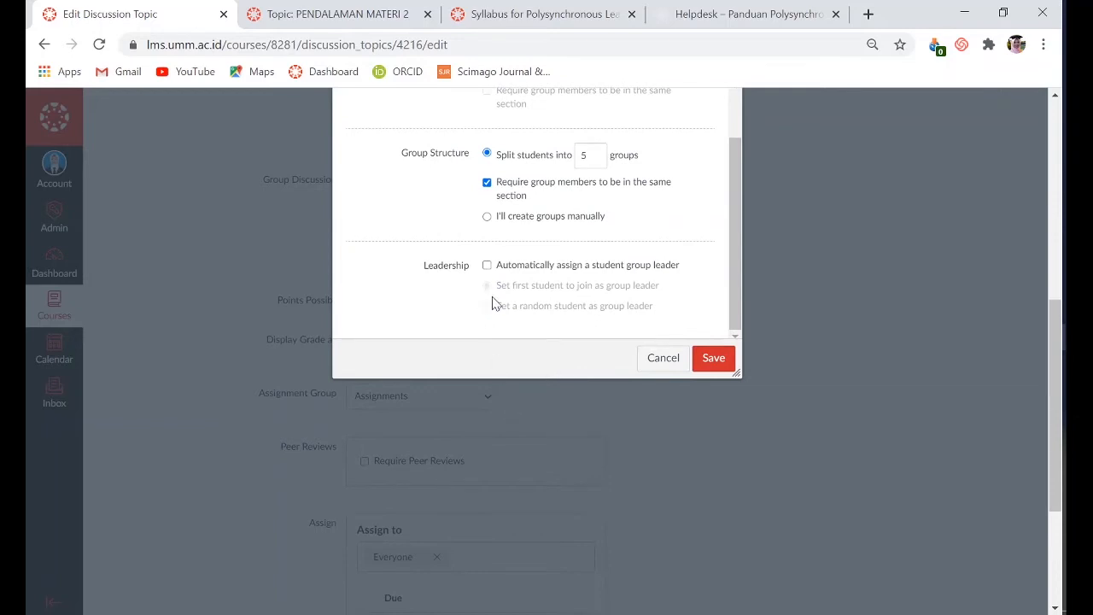
pyautogui.click(488, 184)
pyautogui.click(488, 266)
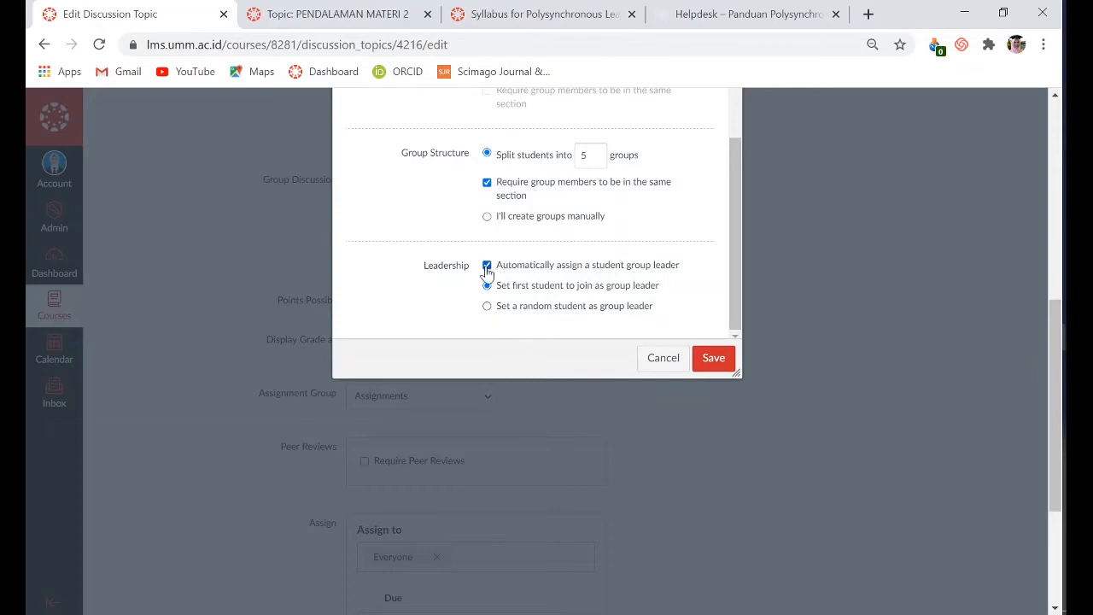
pyautogui.scroll(4, 683, 267)
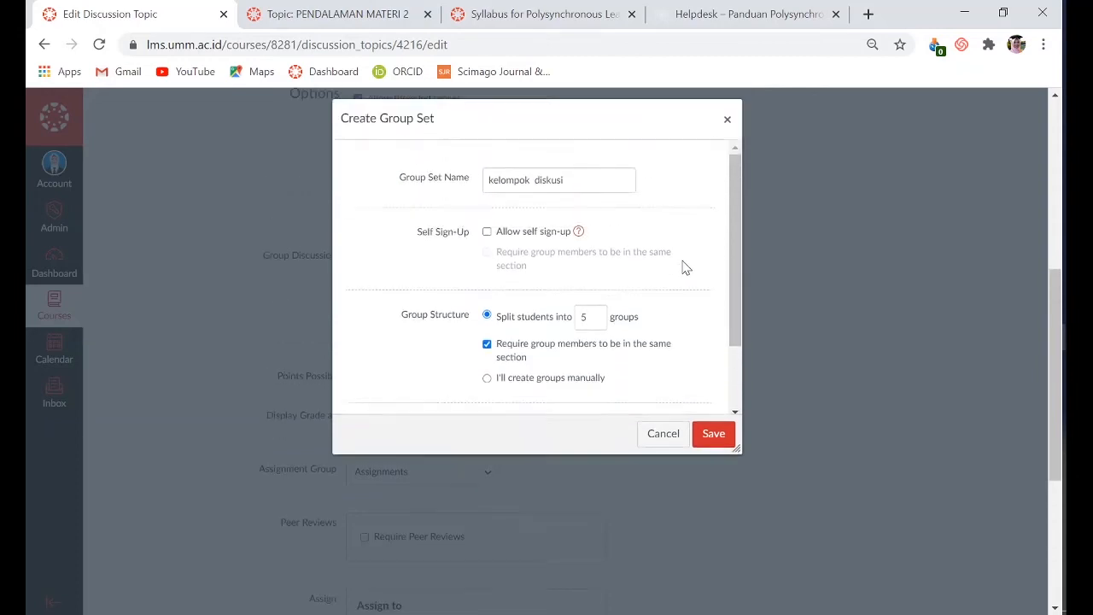
pyautogui.scroll(2, 684, 267)
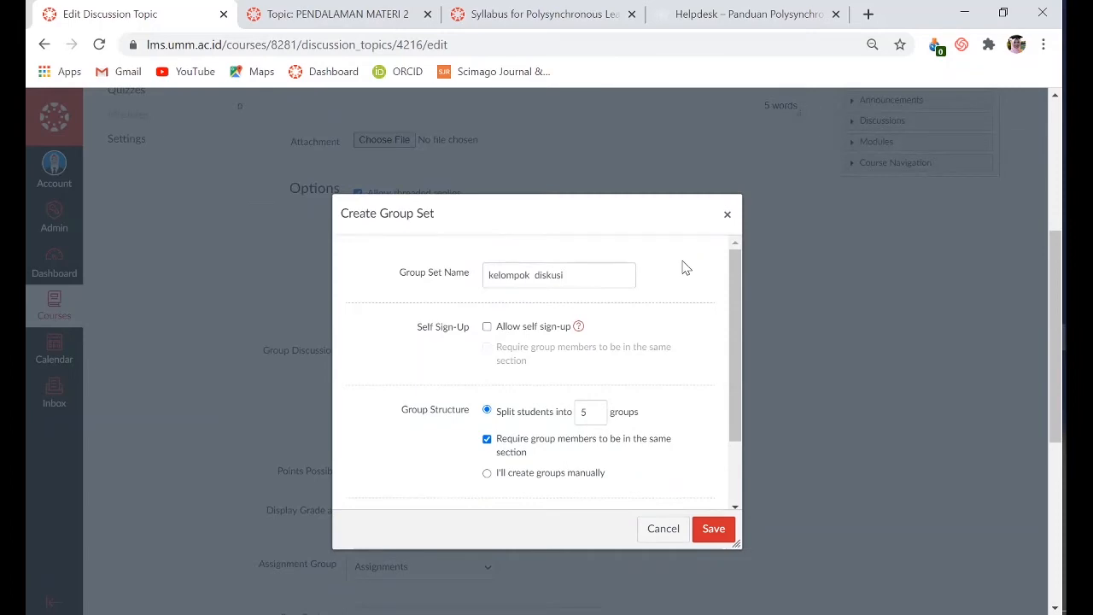
pyautogui.click(712, 529)
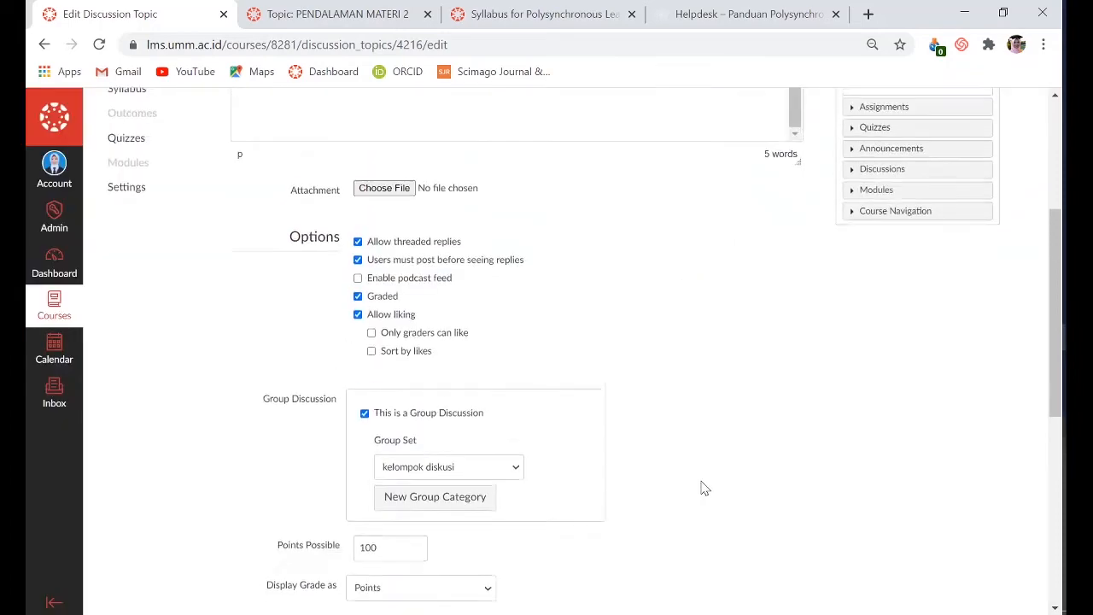
# Check the remaining DISKUSI 1 settings and save the discussion without publishing it.
pyautogui.scroll(3, 704, 487)
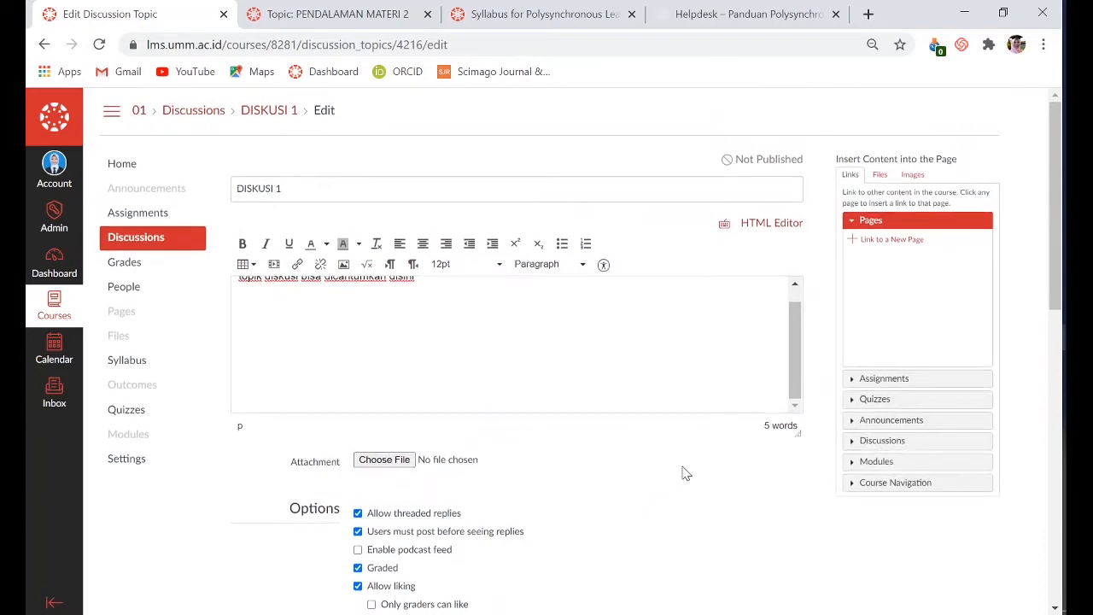
pyautogui.scroll(-6, 686, 472)
pyautogui.scroll(-2, 686, 472)
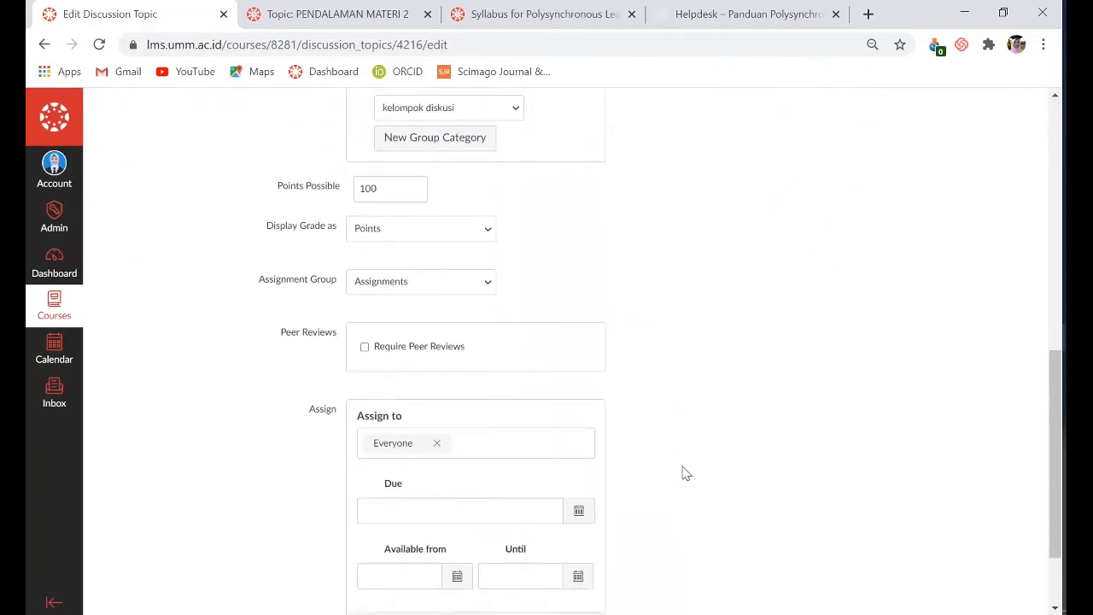
pyautogui.click(787, 577)
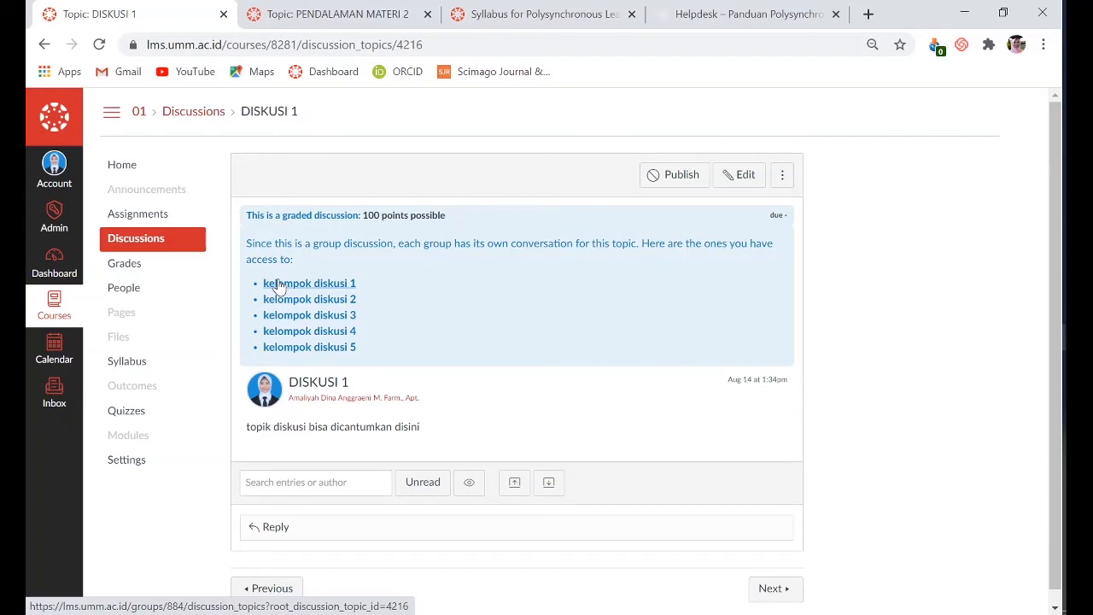
# View the "kelompok diskusi" groups among the people of Course 1 and open the people list of the Fitokimia course.
pyautogui.click(135, 296)
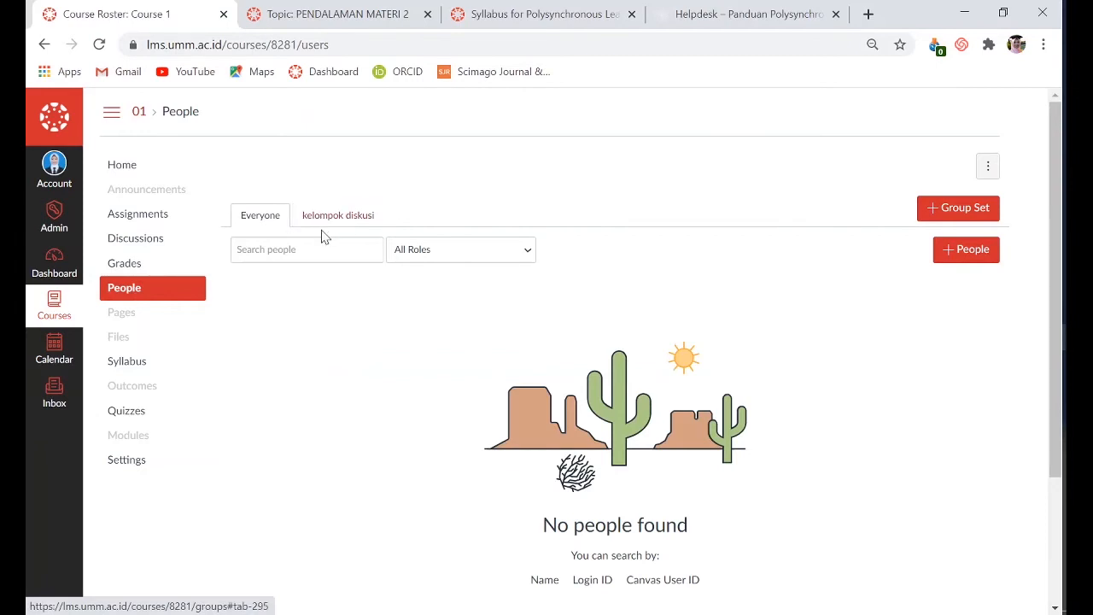
pyautogui.click(344, 214)
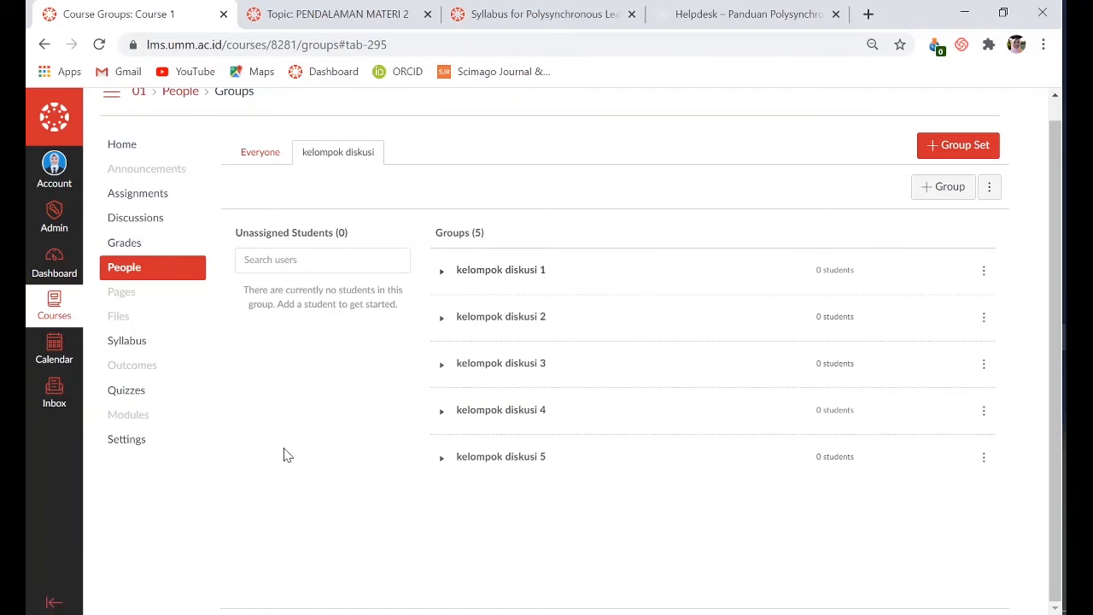
pyautogui.click(336, 17)
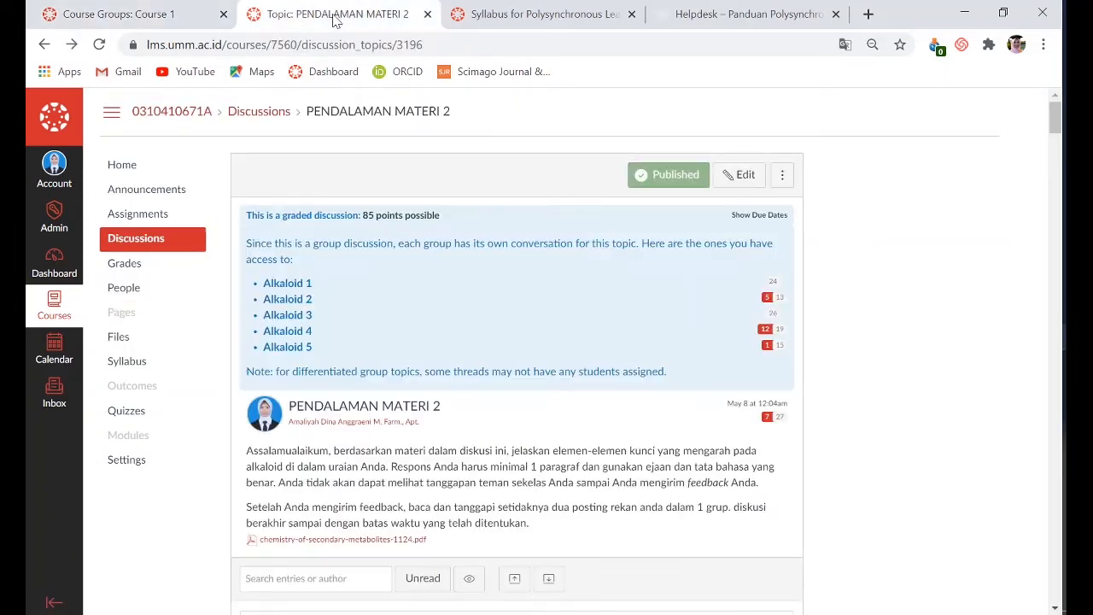
pyautogui.click(128, 293)
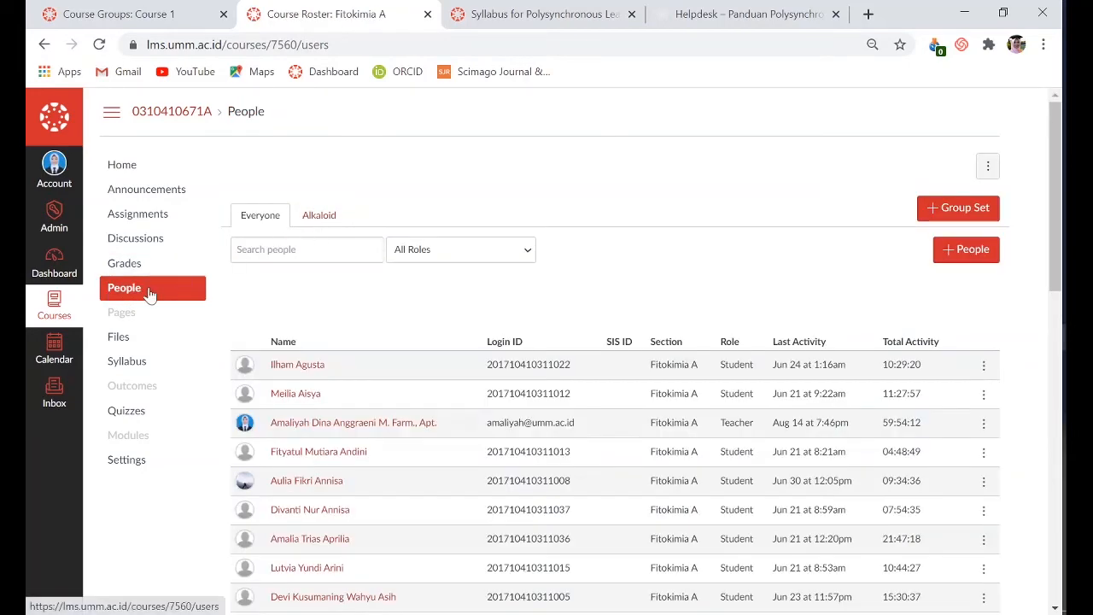
# Look through the Fitokimia people list and open the course's Alkaloid group set.
pyautogui.scroll(-12, 578, 369)
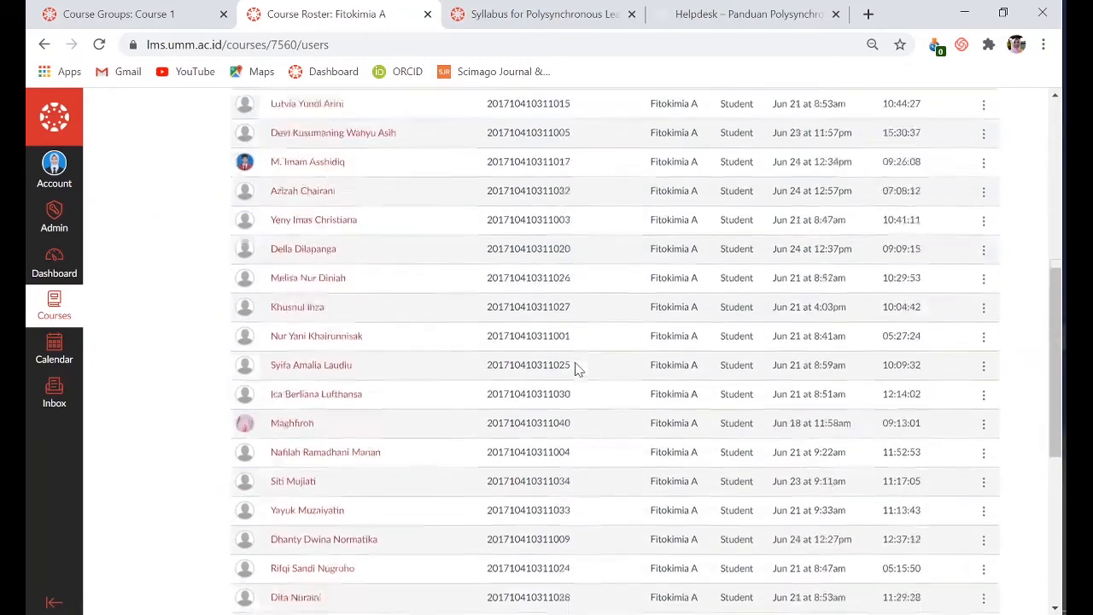
pyautogui.scroll(12, 577, 369)
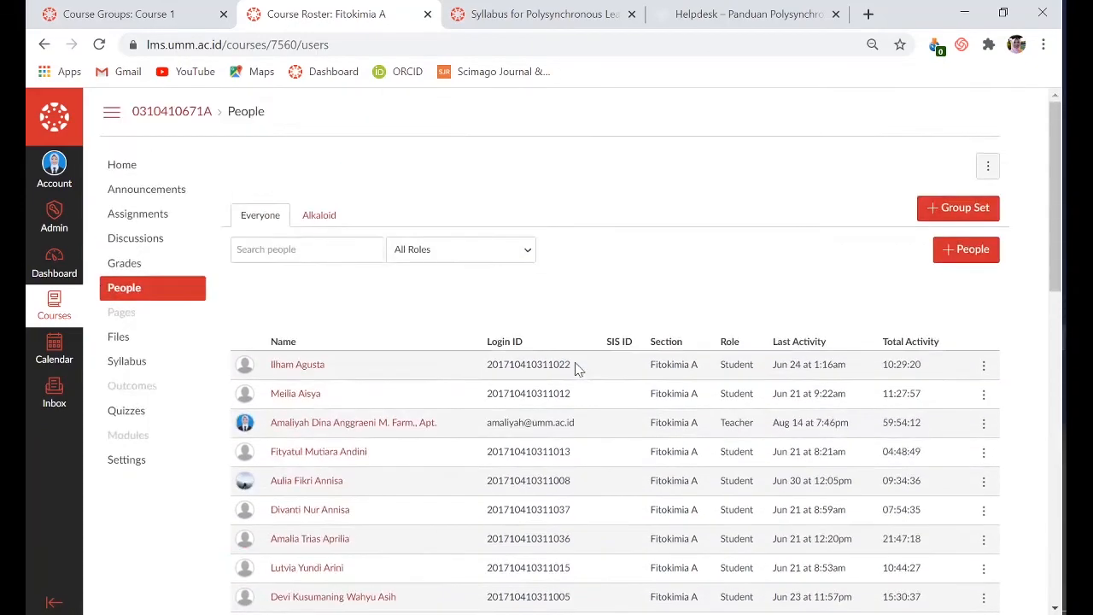
pyautogui.click(319, 216)
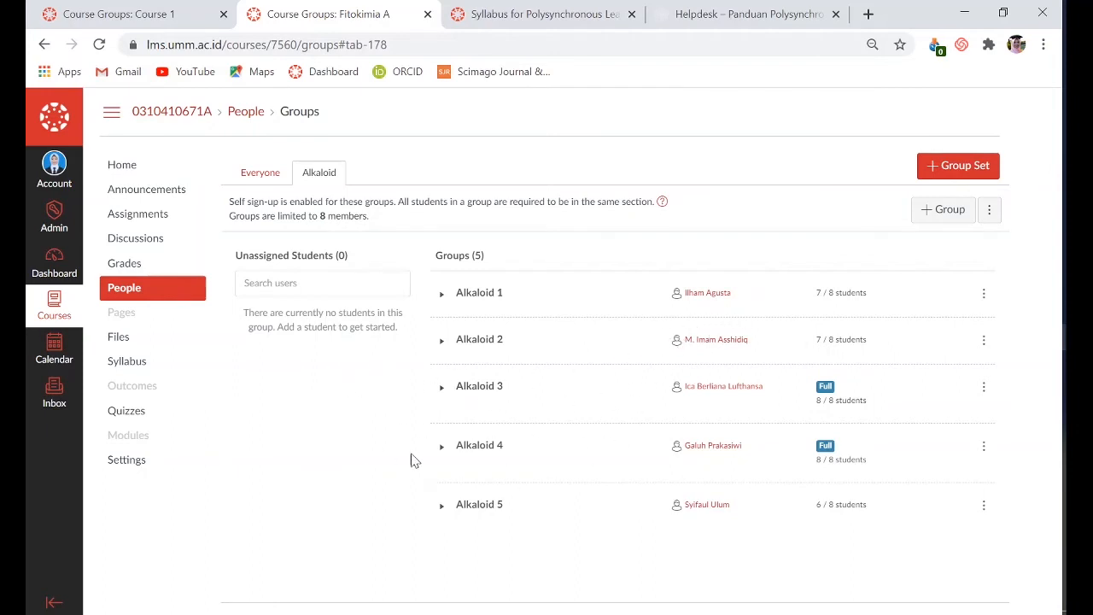
# Add a group named "coba" to the Alkaloid group set, limited to 2 members.
pyautogui.click(955, 215)
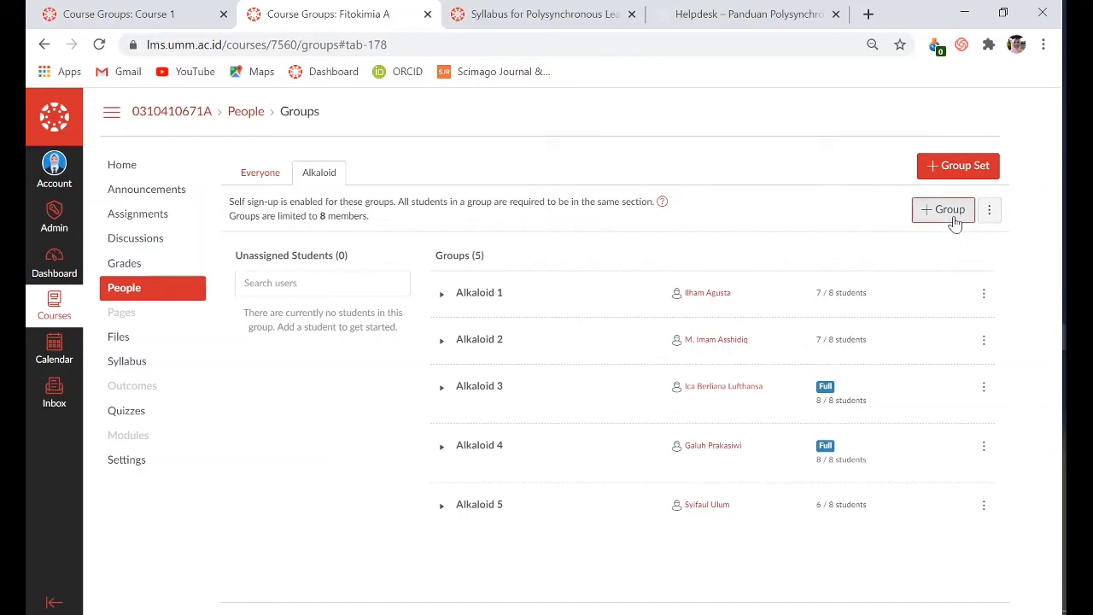
pyautogui.click(492, 331)
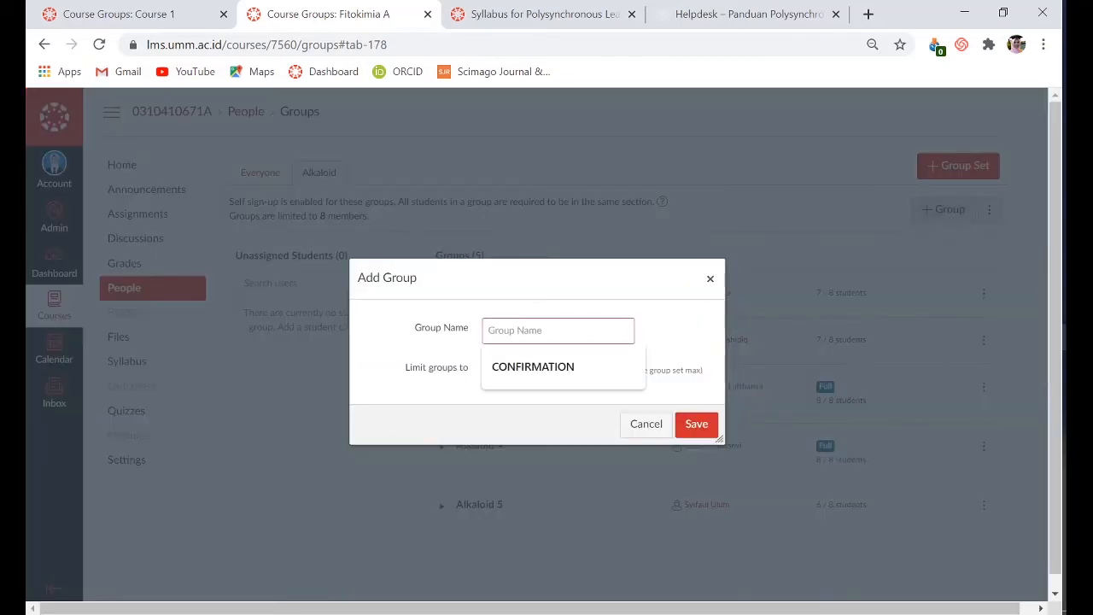
pyautogui.write('coba')
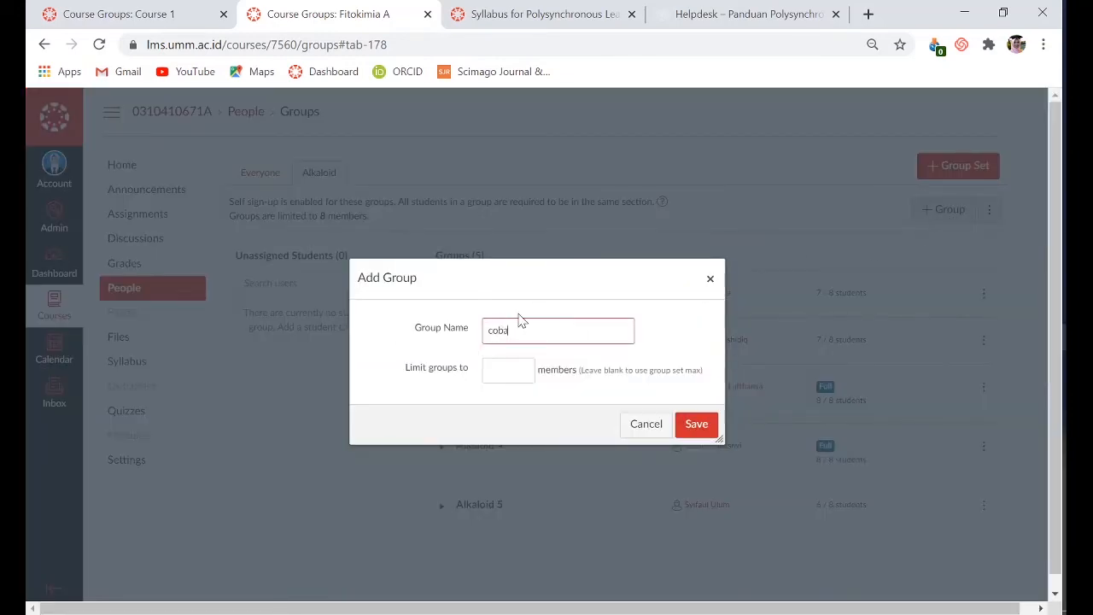
pyautogui.click(497, 370)
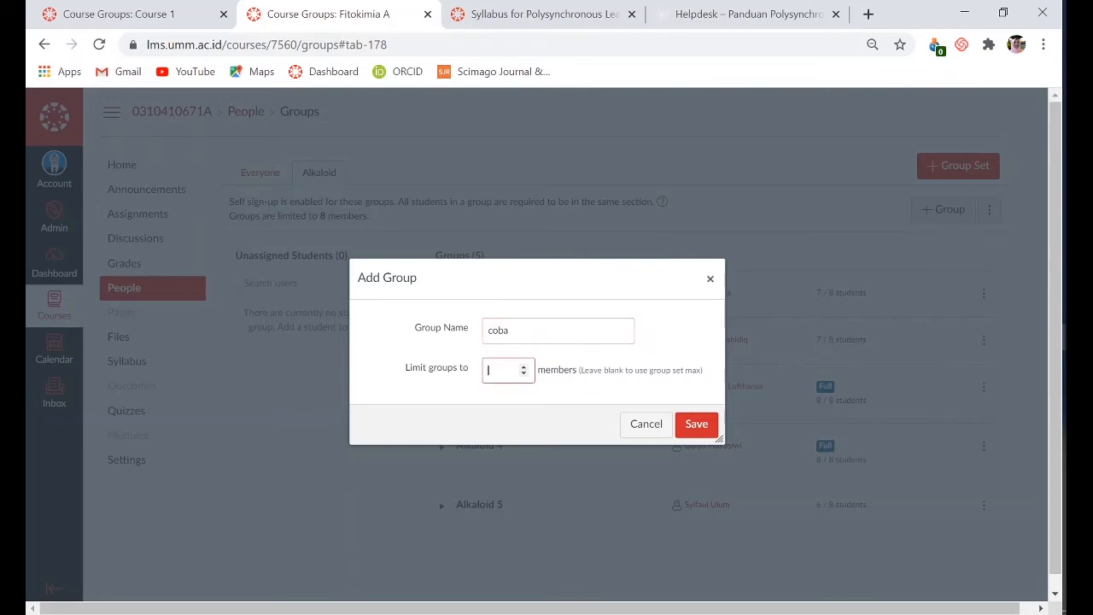
pyautogui.click(695, 425)
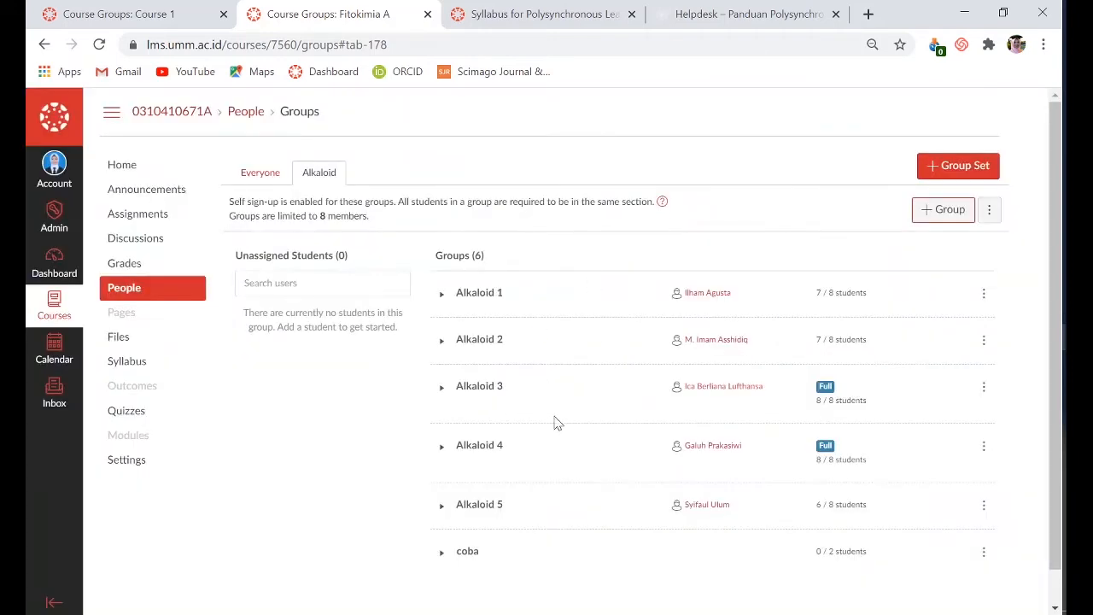
# Move the first listed student of group Alkaloid 5 into the "coba" group.
pyautogui.scroll(-1, 495, 273)
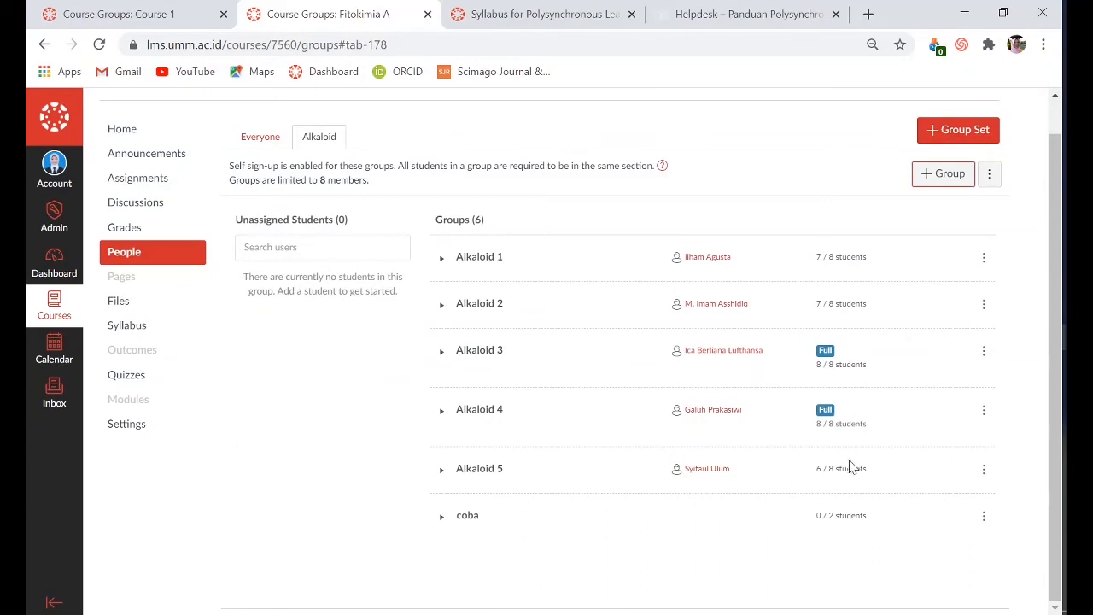
pyautogui.click(754, 481)
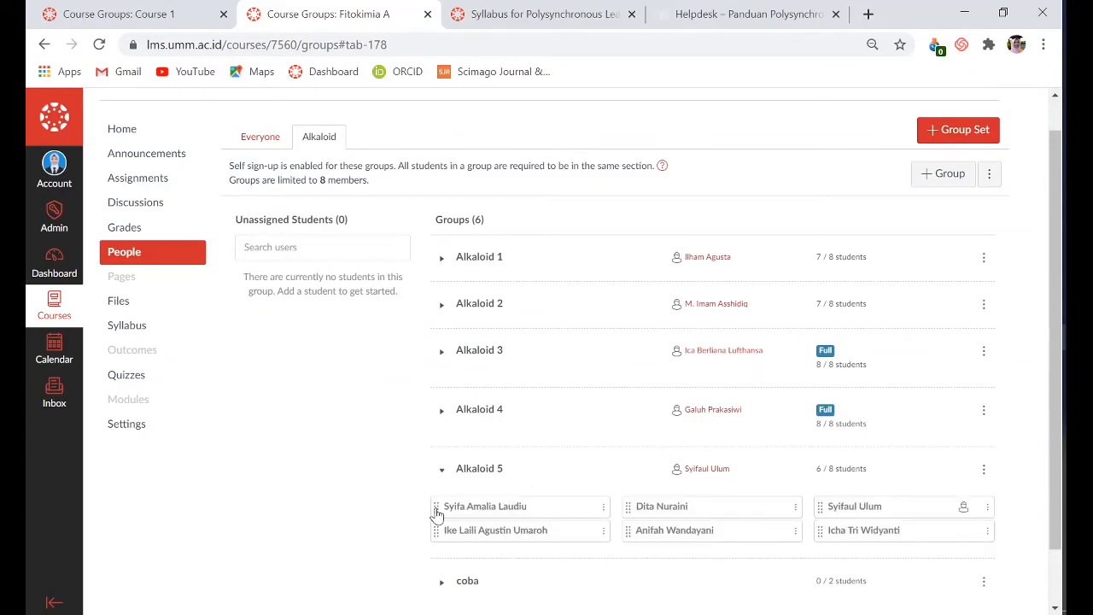
pyautogui.click(603, 507)
pyautogui.click(604, 508)
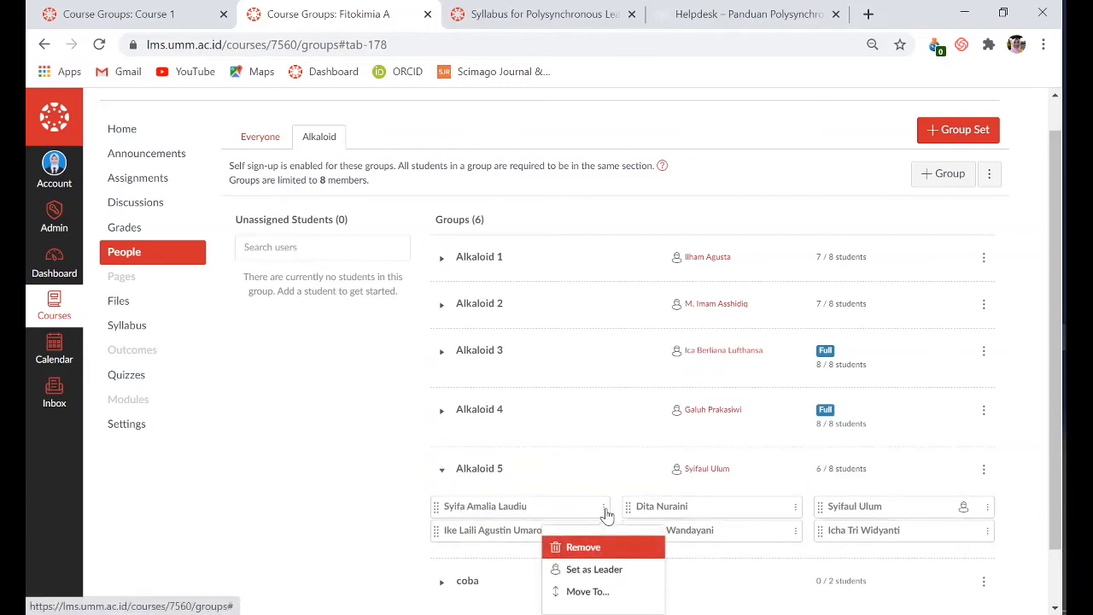
pyautogui.click(610, 595)
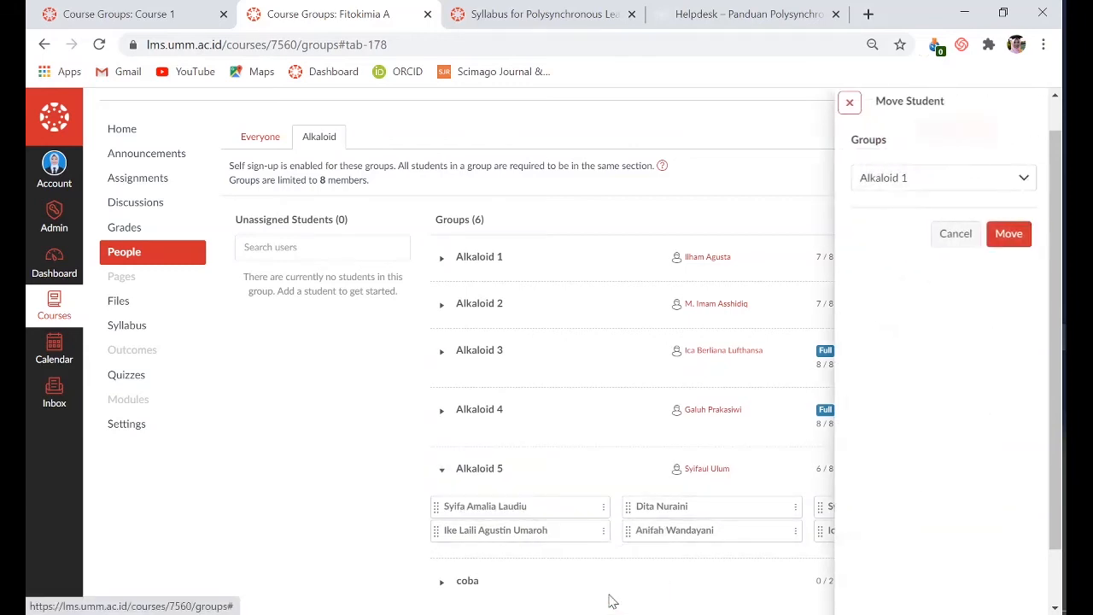
pyautogui.click(1018, 181)
pyautogui.click(963, 336)
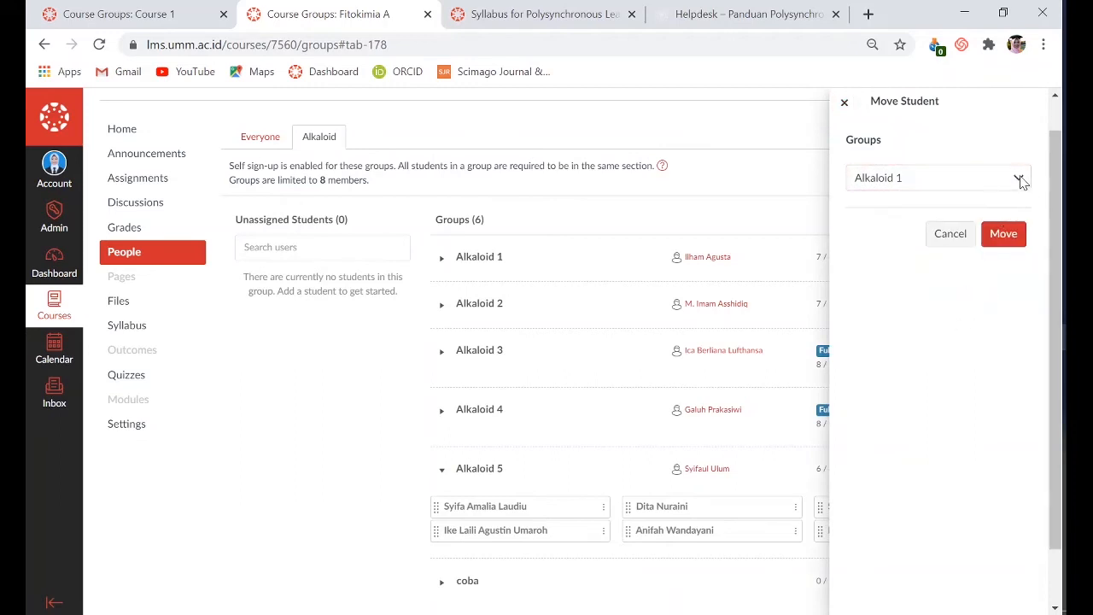
pyautogui.click(1018, 178)
pyautogui.click(953, 314)
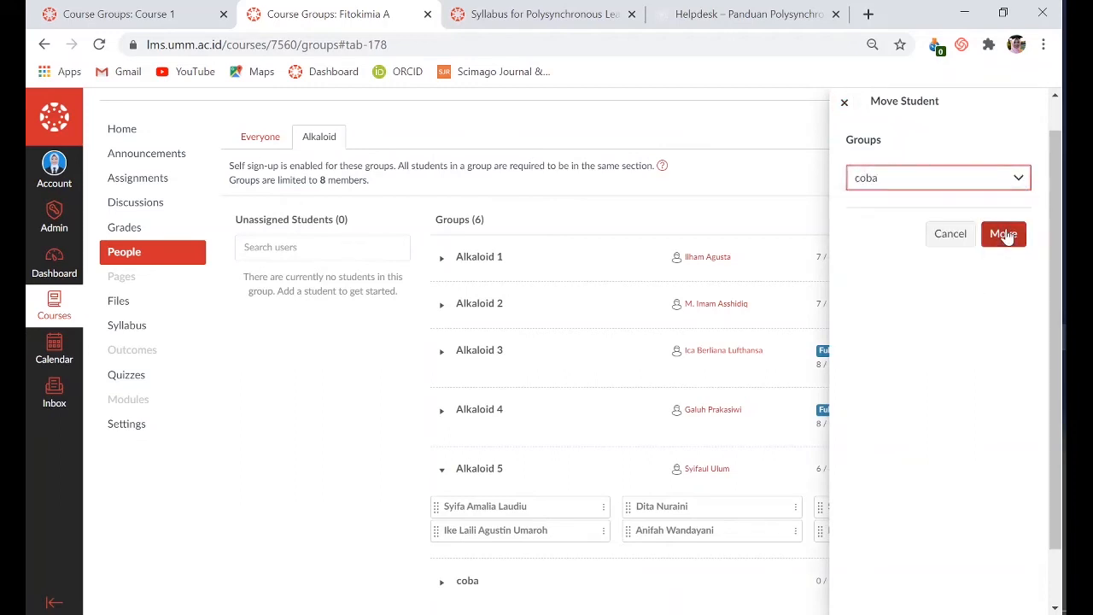
pyautogui.click(1005, 236)
# Show the members of the "coba" group and return its only student to Alkaloid 5.
pyautogui.scroll(-1, 683, 556)
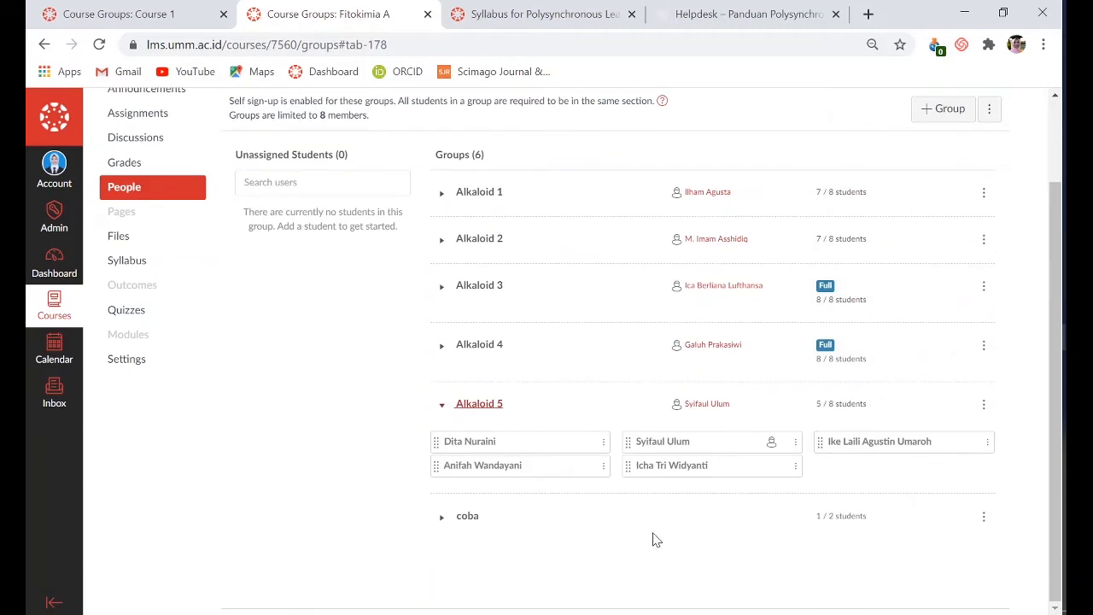
pyautogui.click(441, 516)
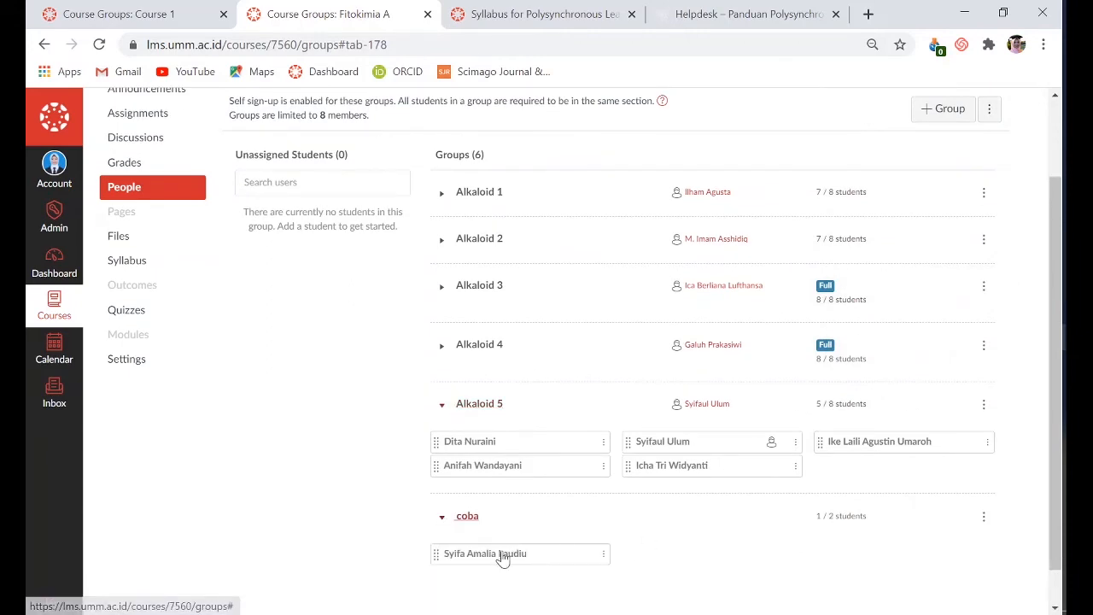
pyautogui.moveTo(436, 555); pyautogui.dragTo(436, 458)
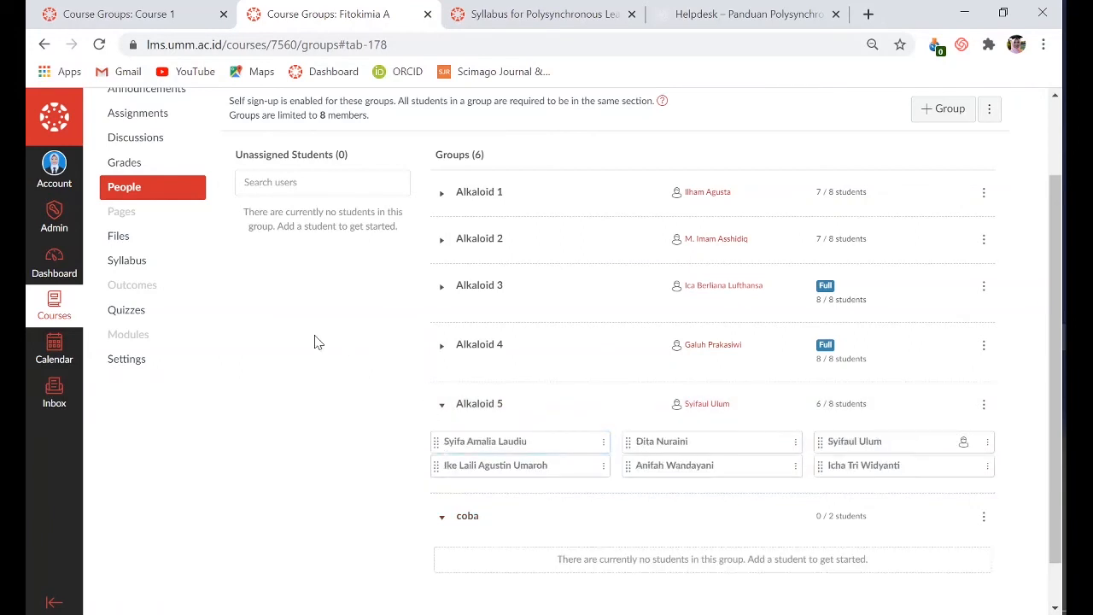
pyautogui.scroll(2, 314, 342)
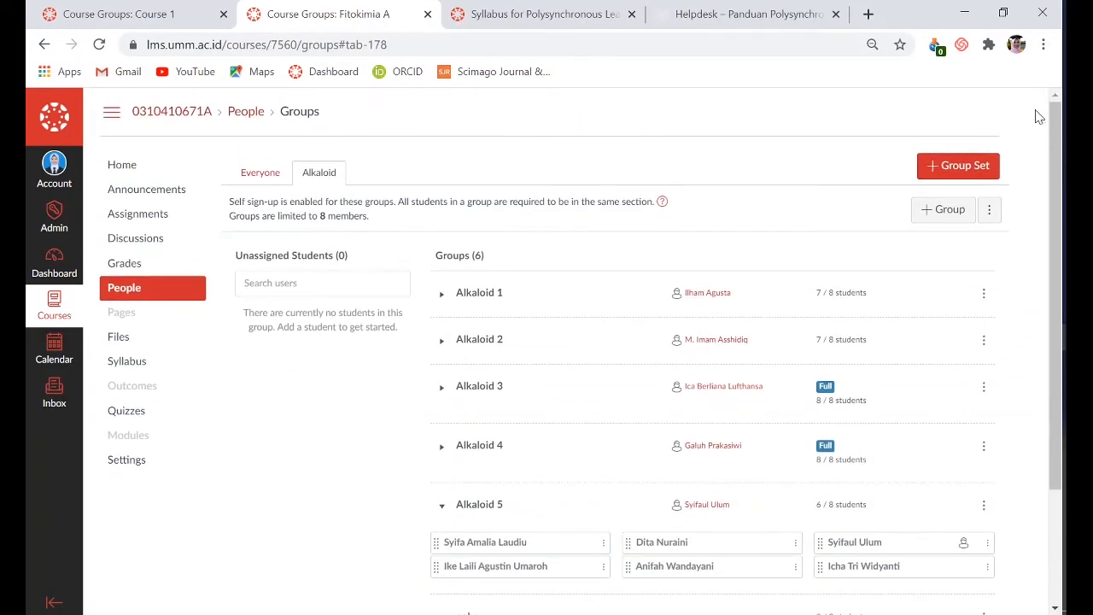
# Create a group set named "tannin" that splits the students into 3 groups.
pyautogui.click(960, 171)
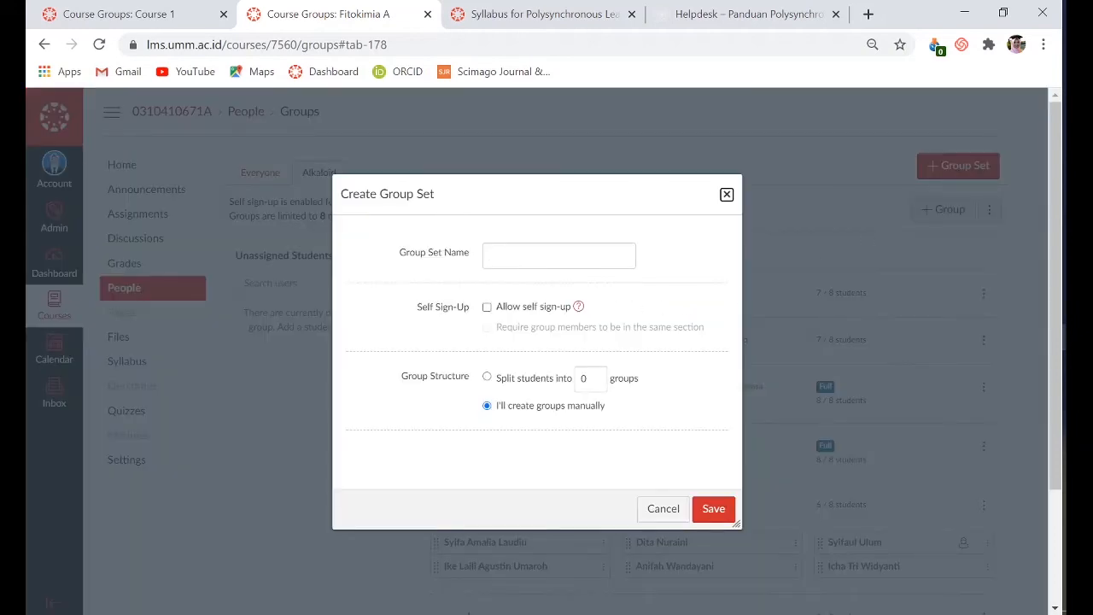
pyautogui.click(559, 255)
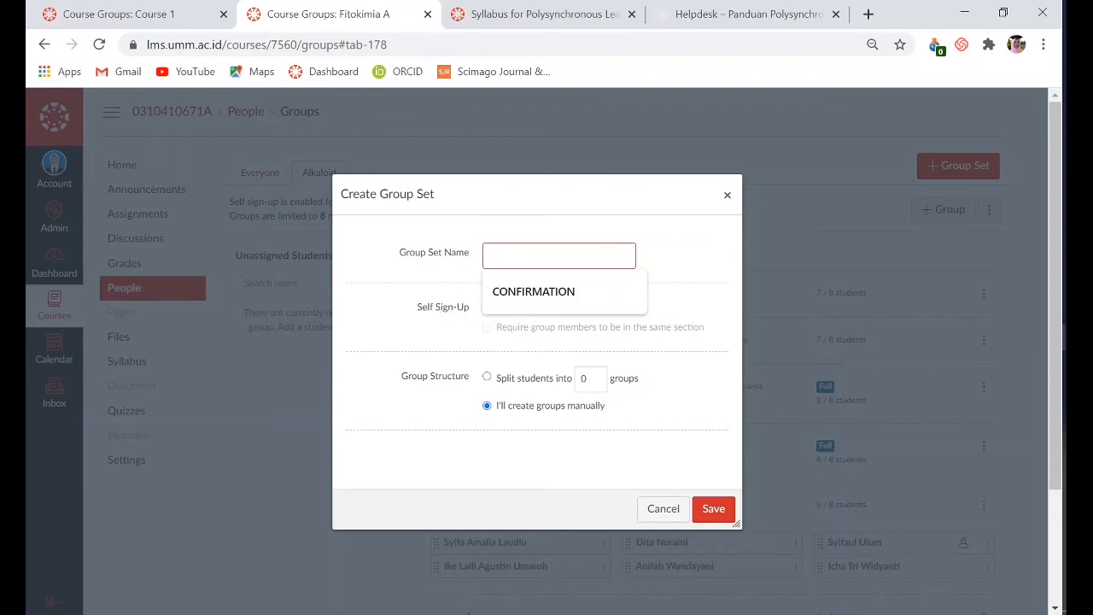
pyautogui.write('tannin')
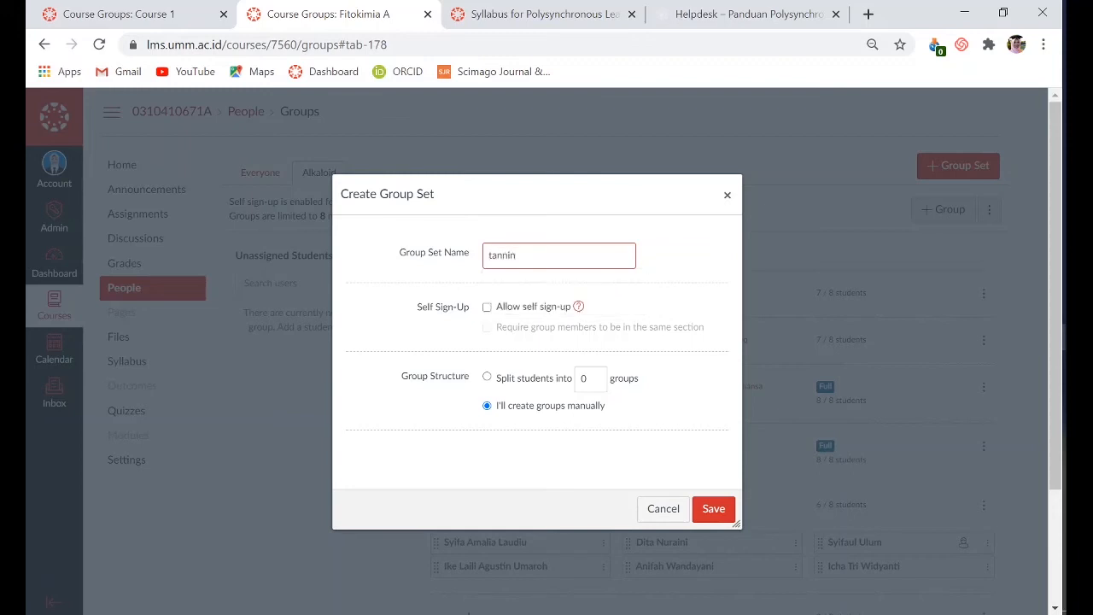
pyautogui.click(487, 378)
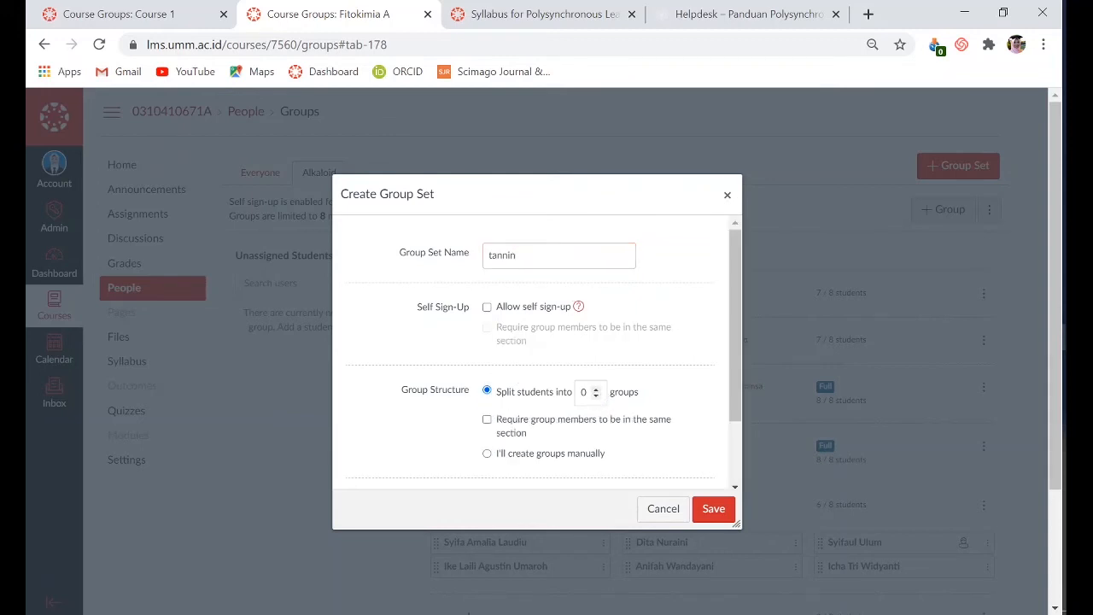
pyautogui.click(595, 389)
pyautogui.click(715, 510)
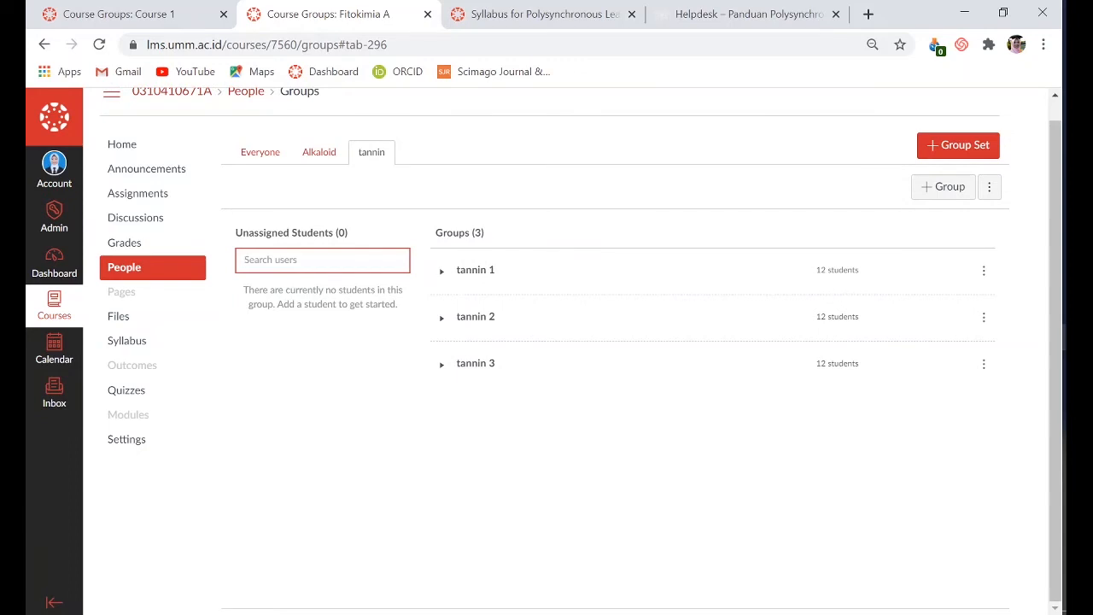
# Expand groups tannin 1, tannin 2 and tannin 3 to review the members assigned to each.
pyautogui.click(442, 274)
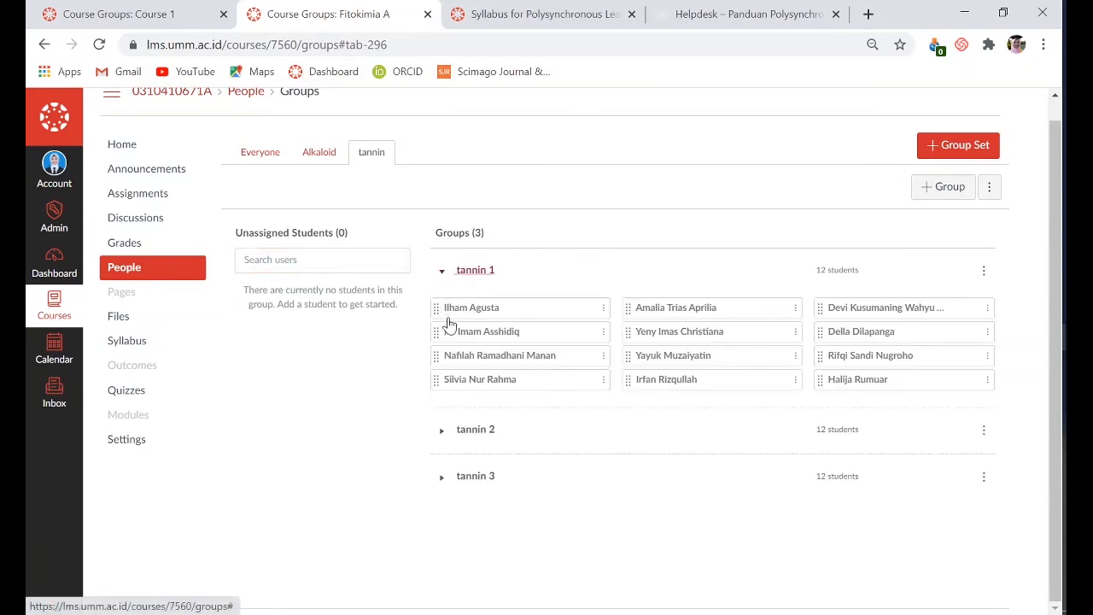
pyautogui.click(442, 432)
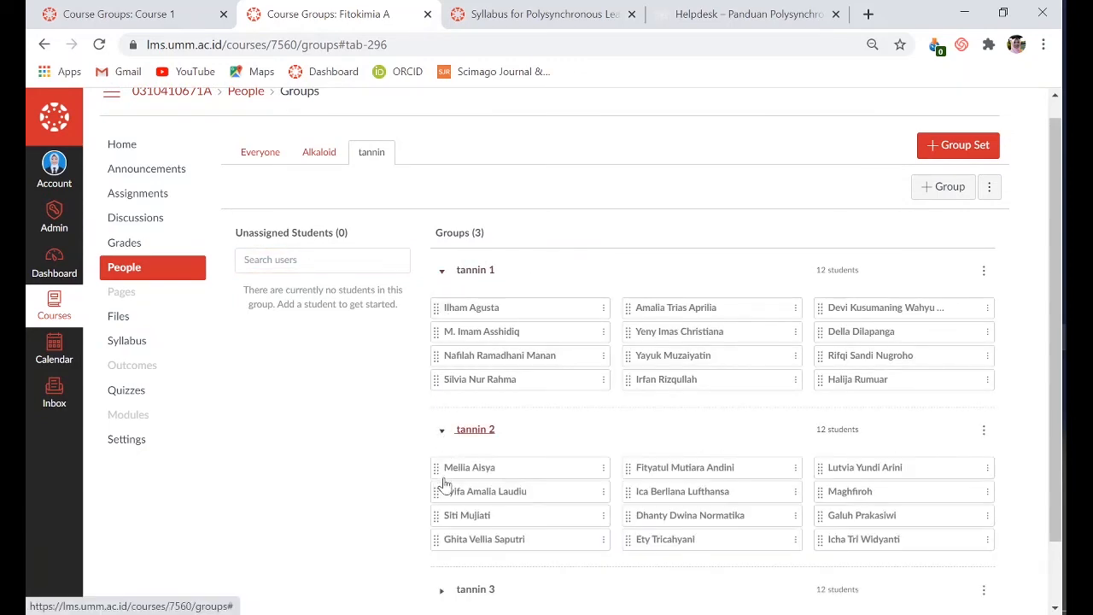
pyautogui.scroll(-2, 448, 512)
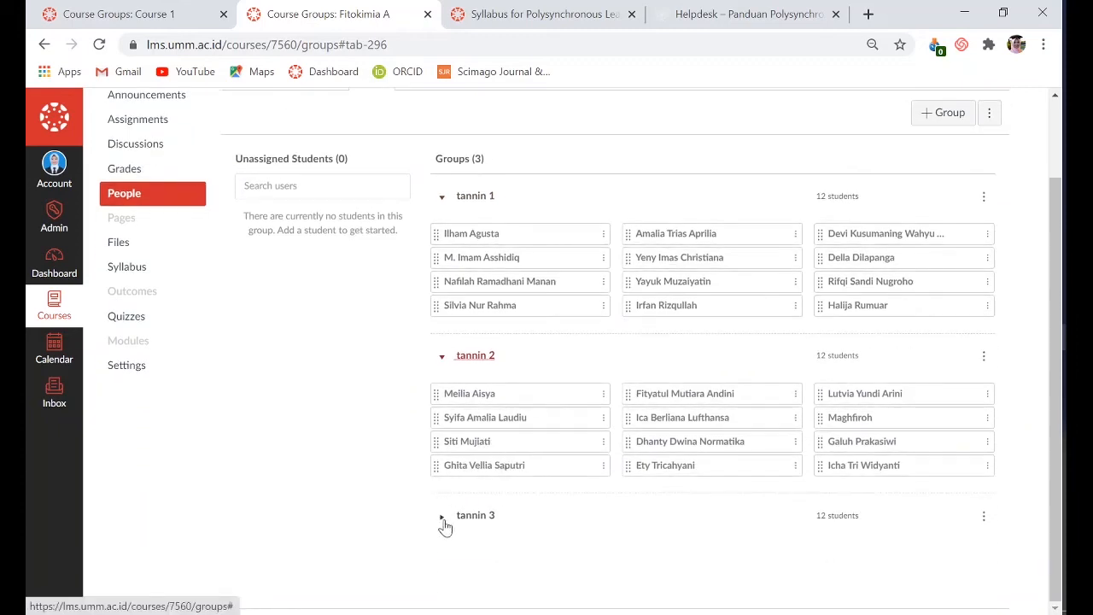
pyautogui.click(443, 518)
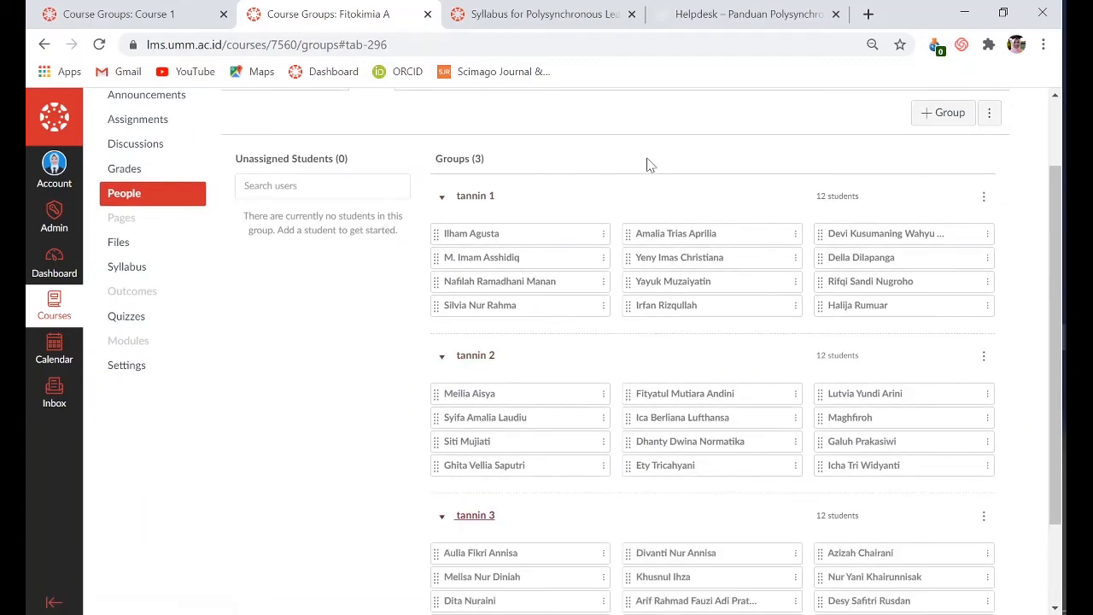
pyautogui.scroll(2, 670, 169)
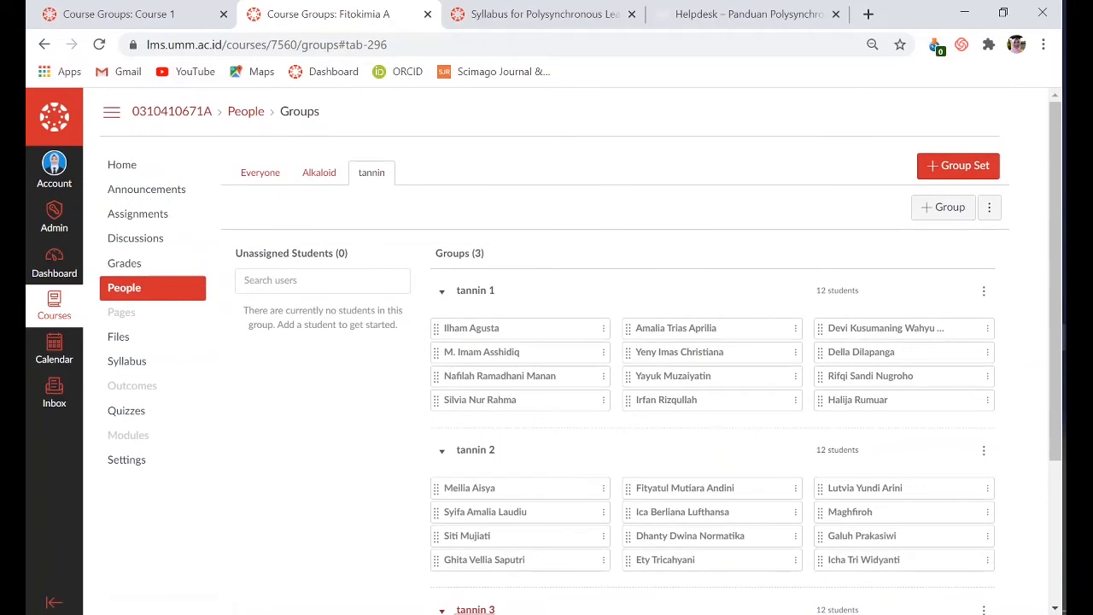
# Start a new group set in Fitokimia and name it "aurone".
pyautogui.click(943, 171)
pyautogui.click(554, 255)
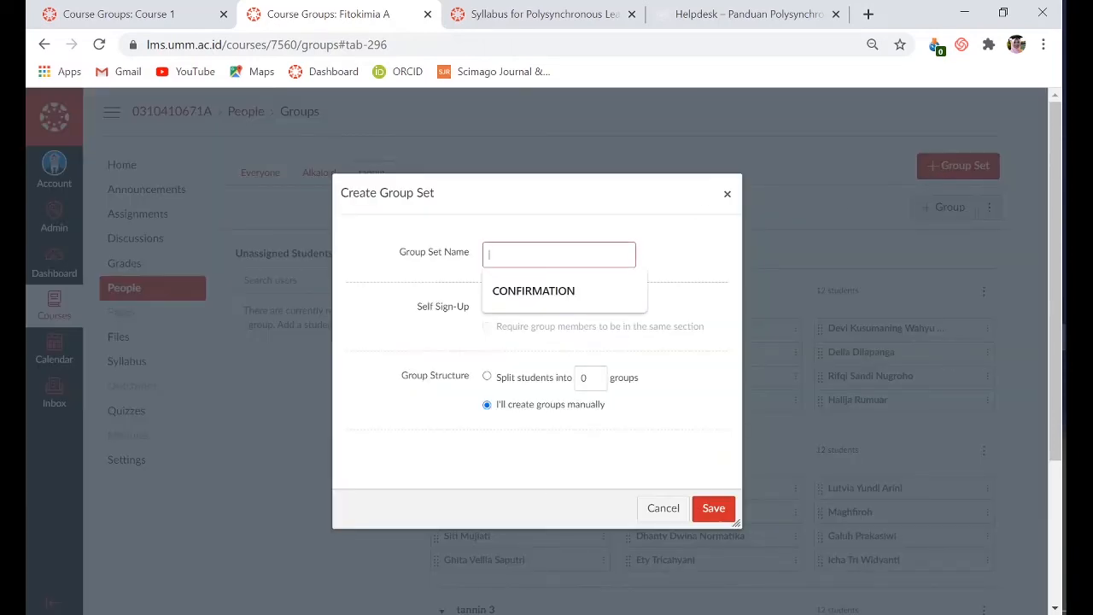
pyautogui.click(524, 253)
pyautogui.write('aurone')
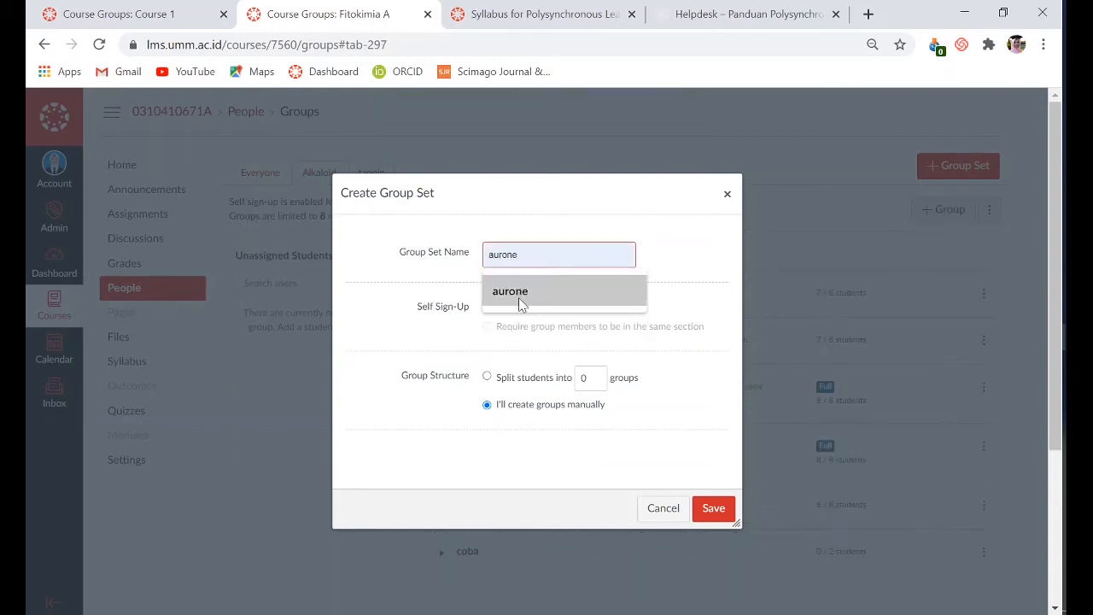
pyautogui.click(510, 291)
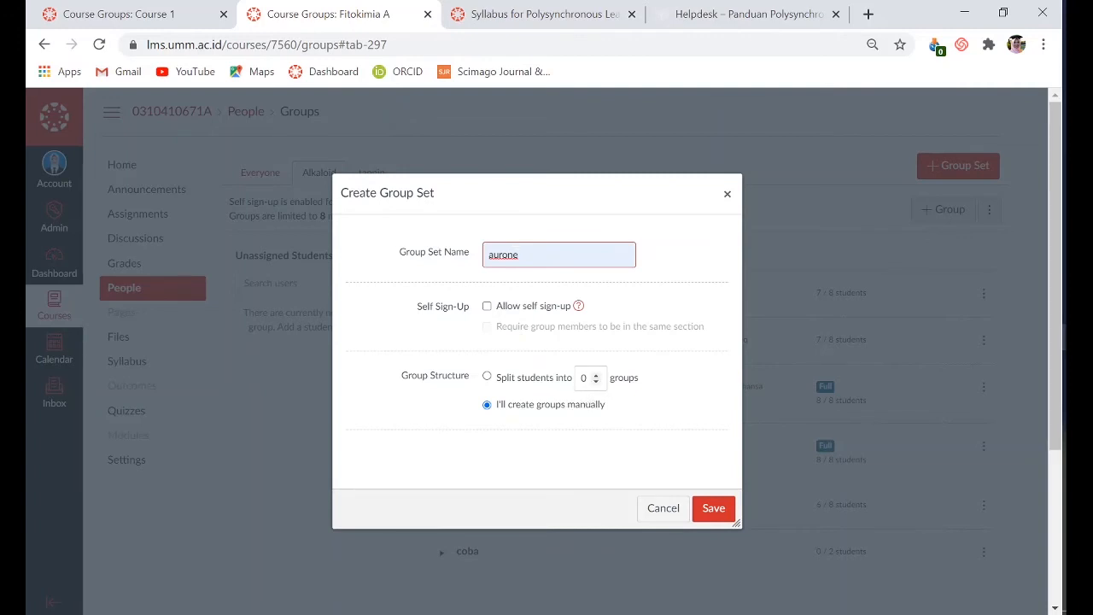
# Try the option that splits the students automatically into groups for the "aurone" group set.
pyautogui.click(595, 377)
pyautogui.click(595, 378)
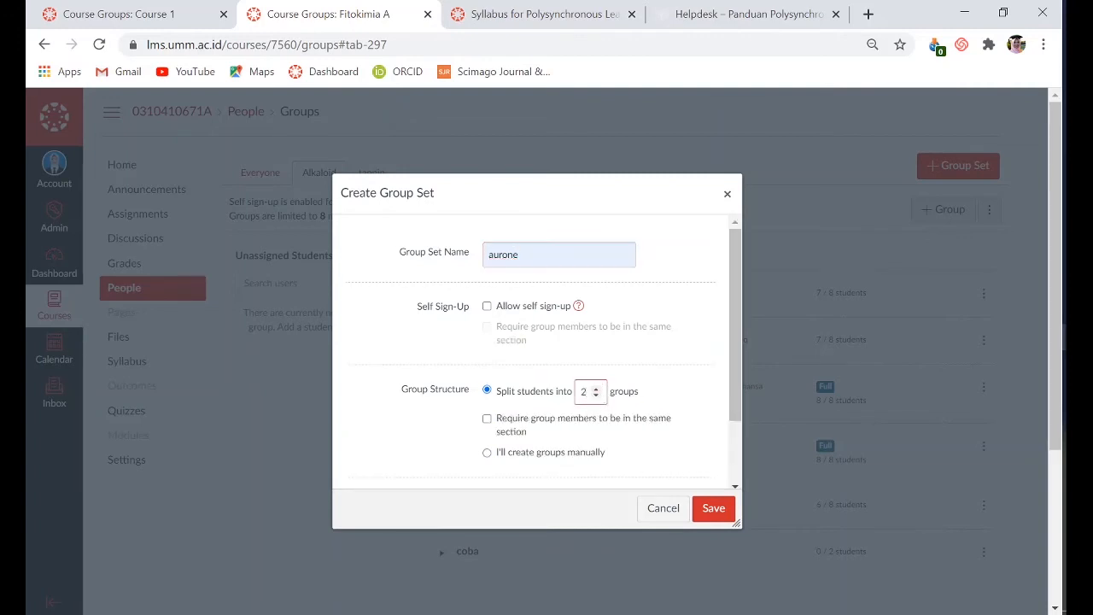
pyautogui.click(596, 387)
# Allow self sign-up for the "aurone" group set and save it with 3 groups limited to 10 members each.
pyautogui.click(489, 308)
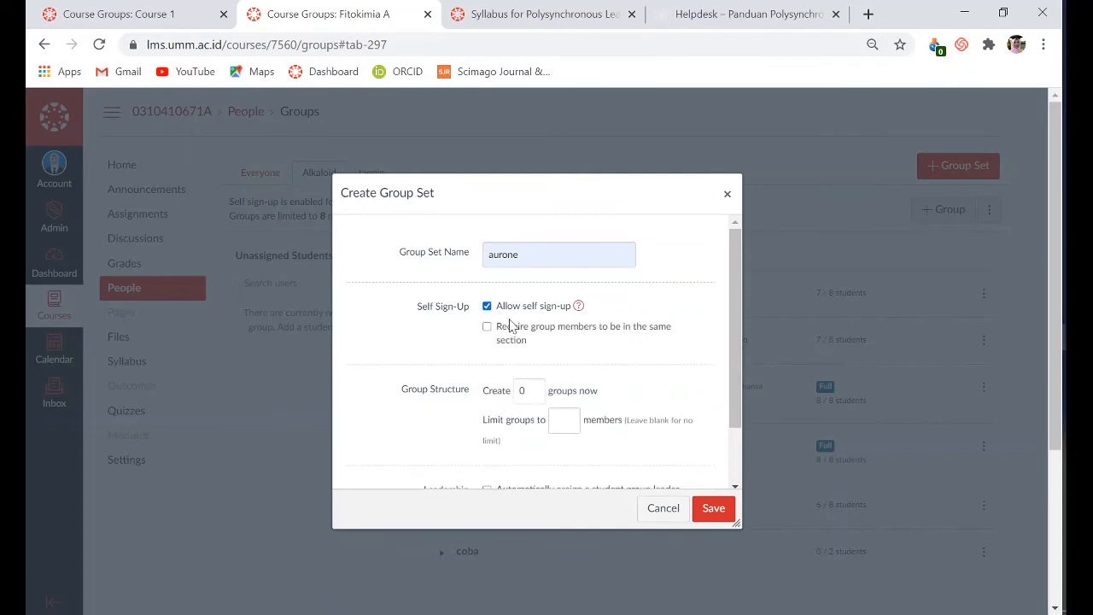
pyautogui.click(571, 422)
pyautogui.click(535, 391)
pyautogui.scroll(-2, 551, 385)
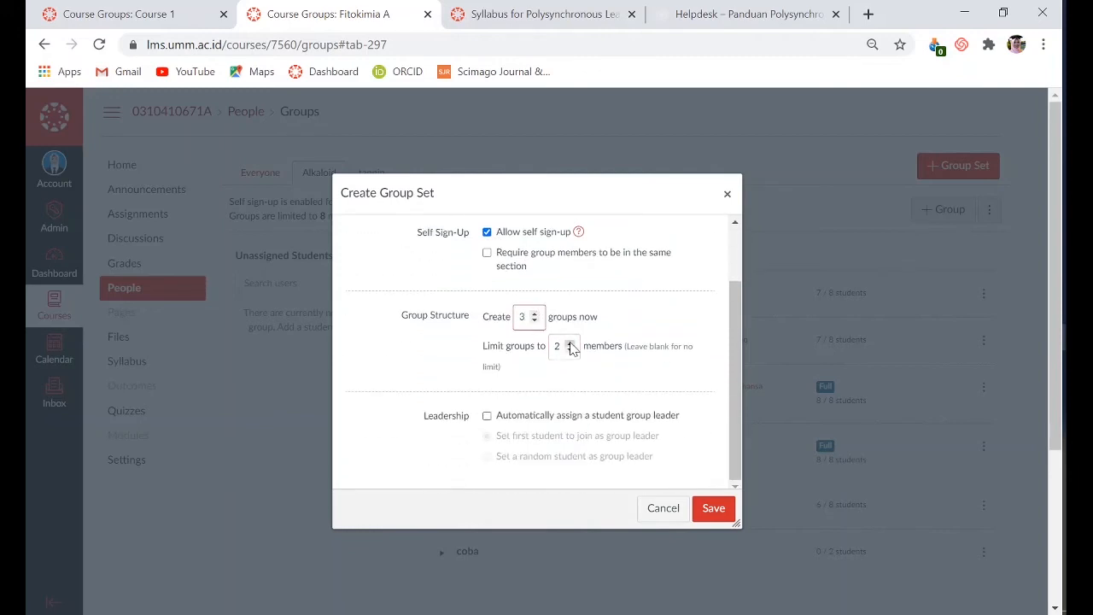
pyautogui.click(570, 343)
pyautogui.click(570, 343)
pyautogui.click(570, 342)
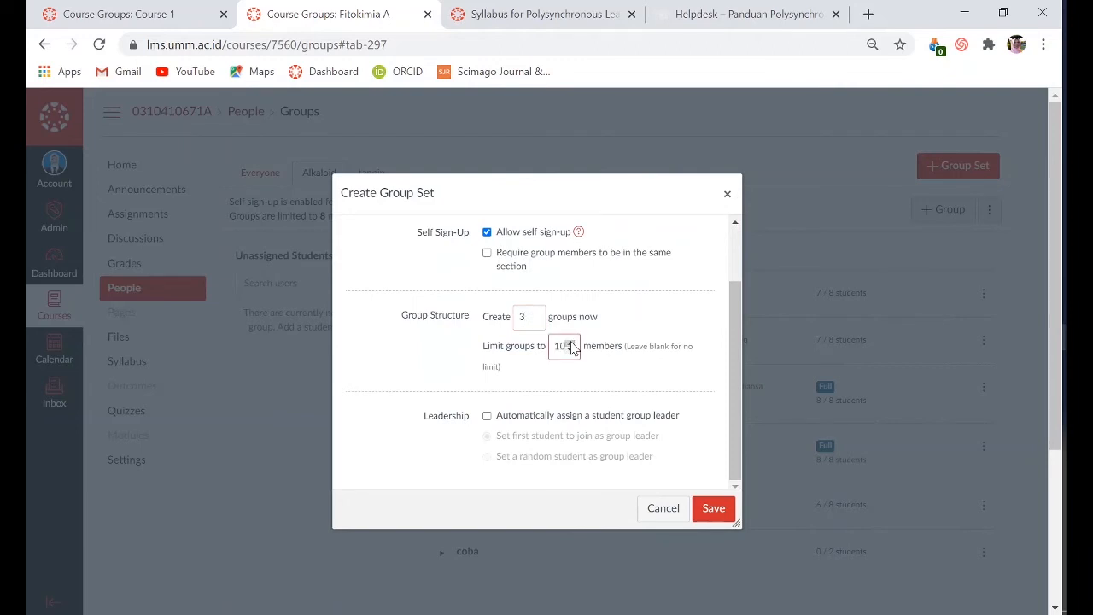
pyautogui.scroll(-1, 639, 418)
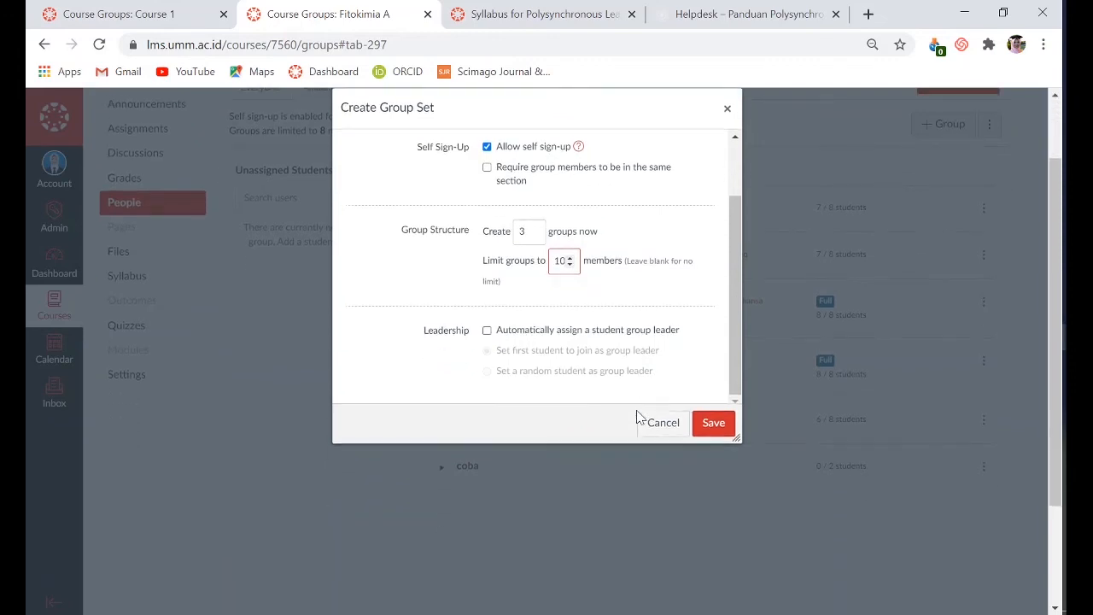
pyautogui.click(714, 424)
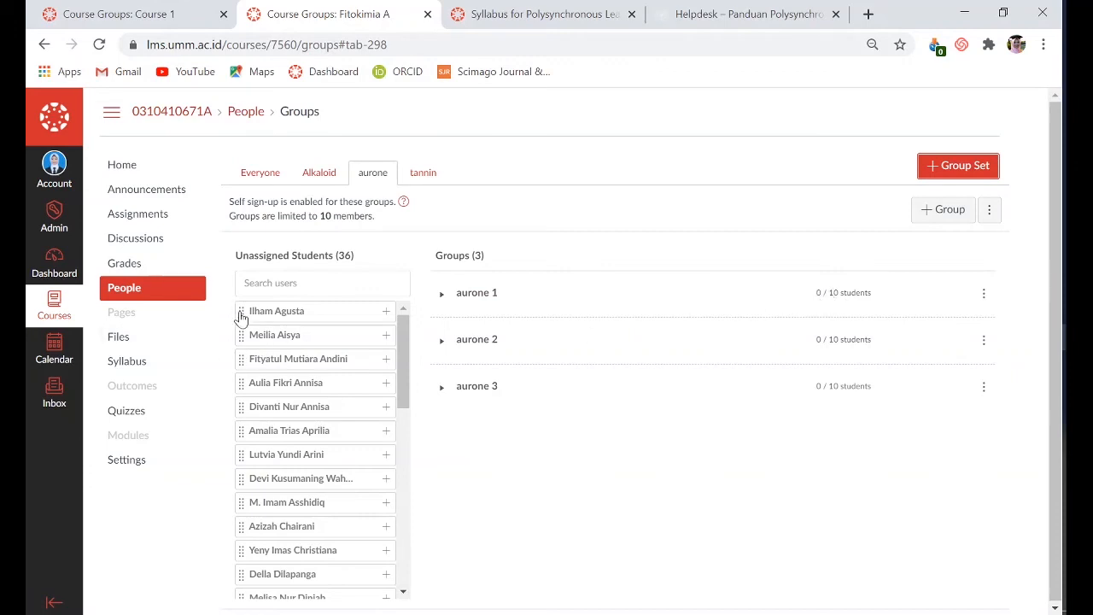
# Assign the first seven unassigned students manually: two to aurone 1, three to aurone 2 and two to aurone 3.
pyautogui.moveTo(243, 311); pyautogui.dragTo(560, 304)
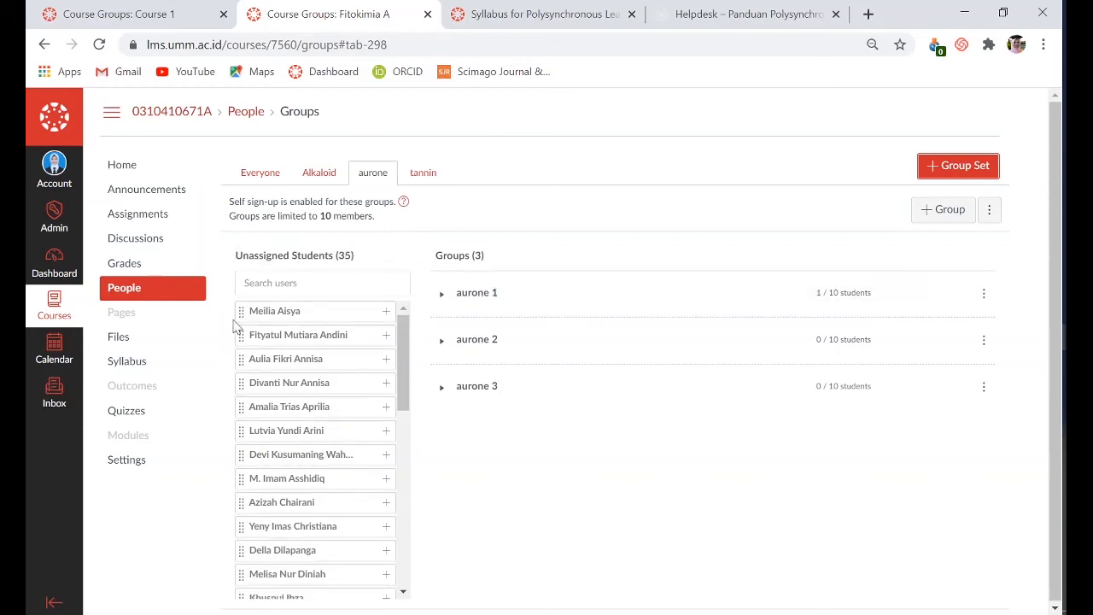
pyautogui.moveTo(242, 311); pyautogui.dragTo(551, 302)
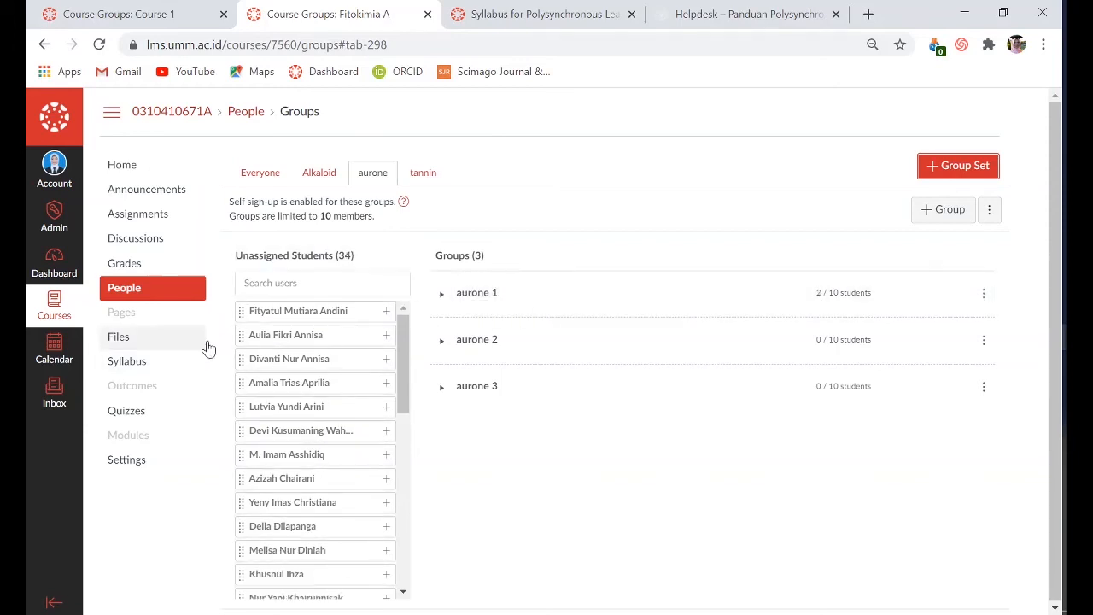
pyautogui.moveTo(243, 311); pyautogui.dragTo(480, 351)
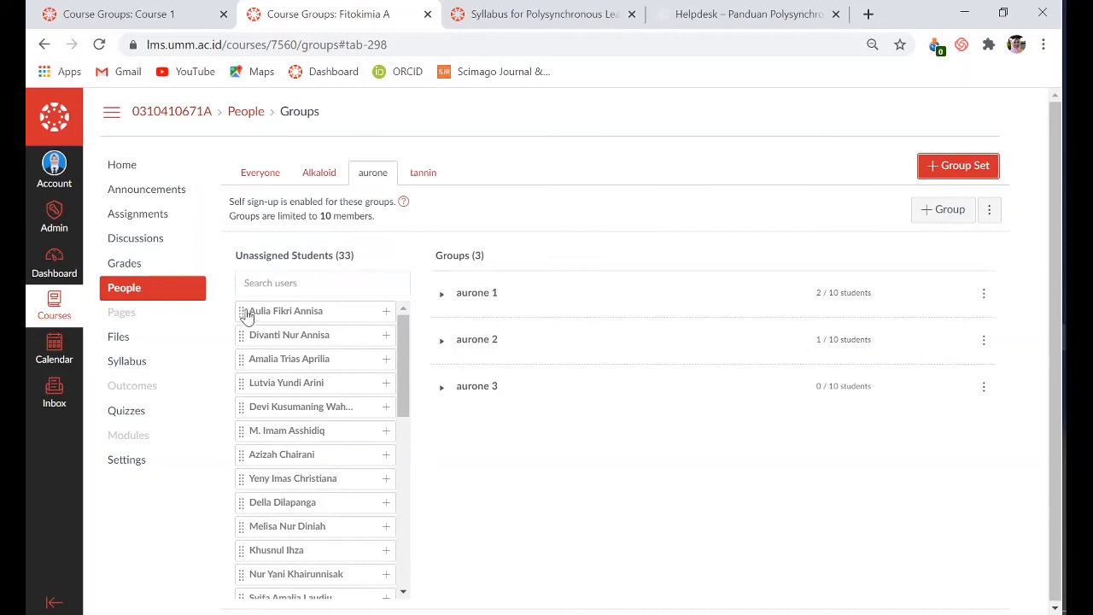
pyautogui.moveTo(245, 315); pyautogui.dragTo(502, 349)
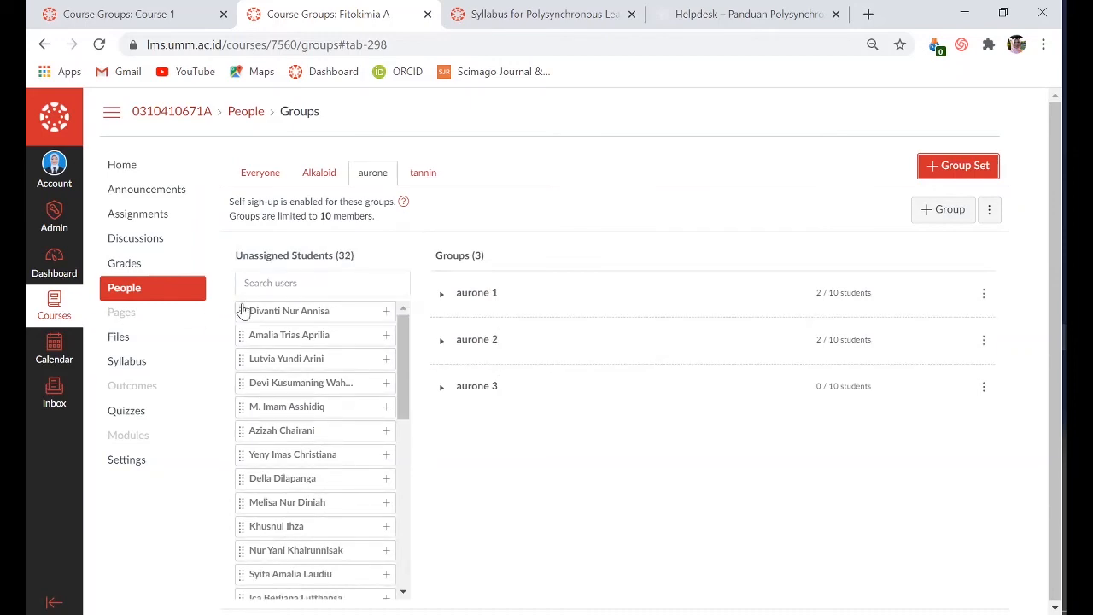
pyautogui.moveTo(240, 310); pyautogui.dragTo(499, 349)
pyautogui.moveTo(243, 314); pyautogui.dragTo(495, 378)
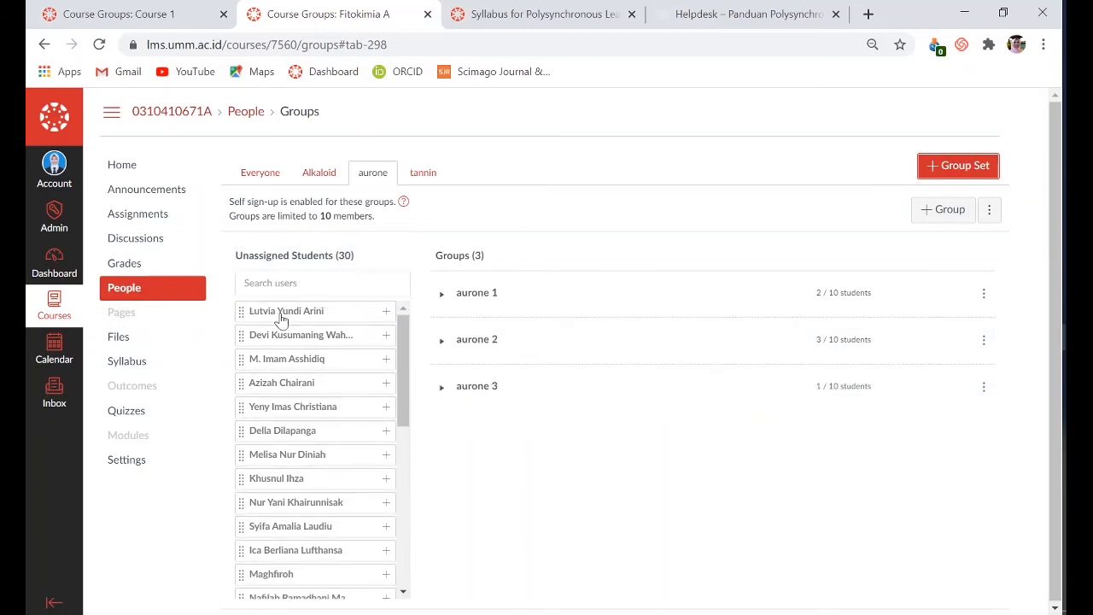
pyautogui.moveTo(247, 313); pyautogui.dragTo(470, 387)
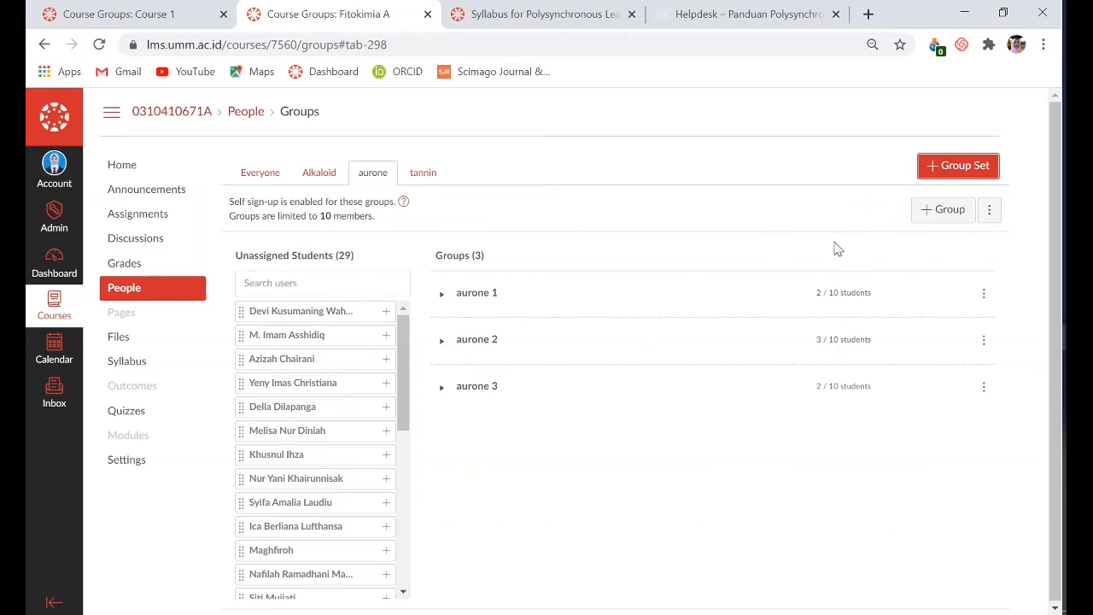
# Delete the "aurone" and "tannin" group sets from Fitokimia, confirming each removal.
pyautogui.click(991, 218)
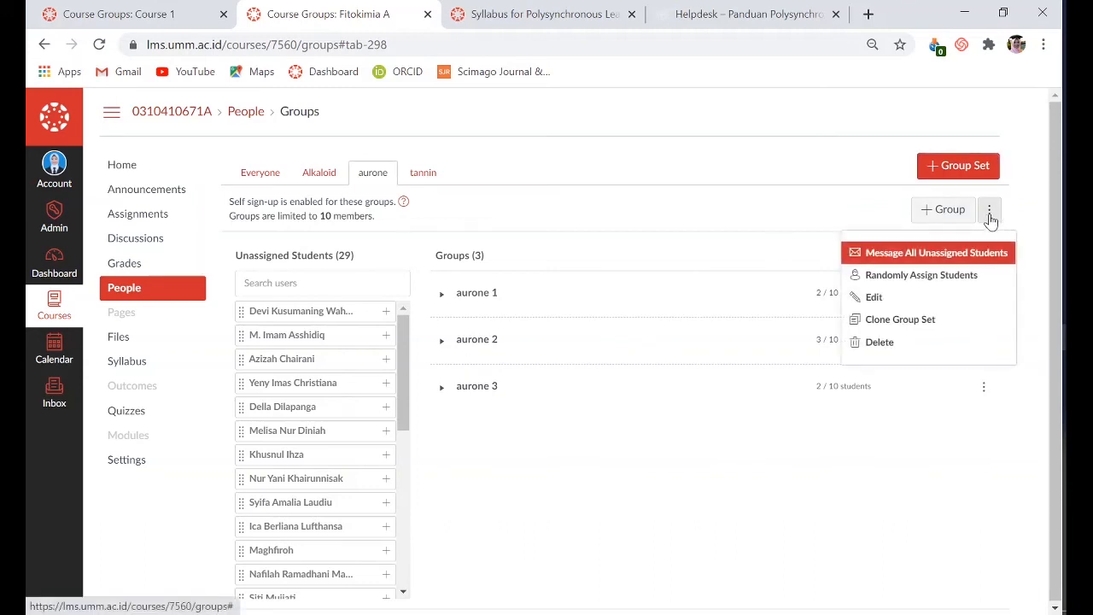
pyautogui.click(950, 342)
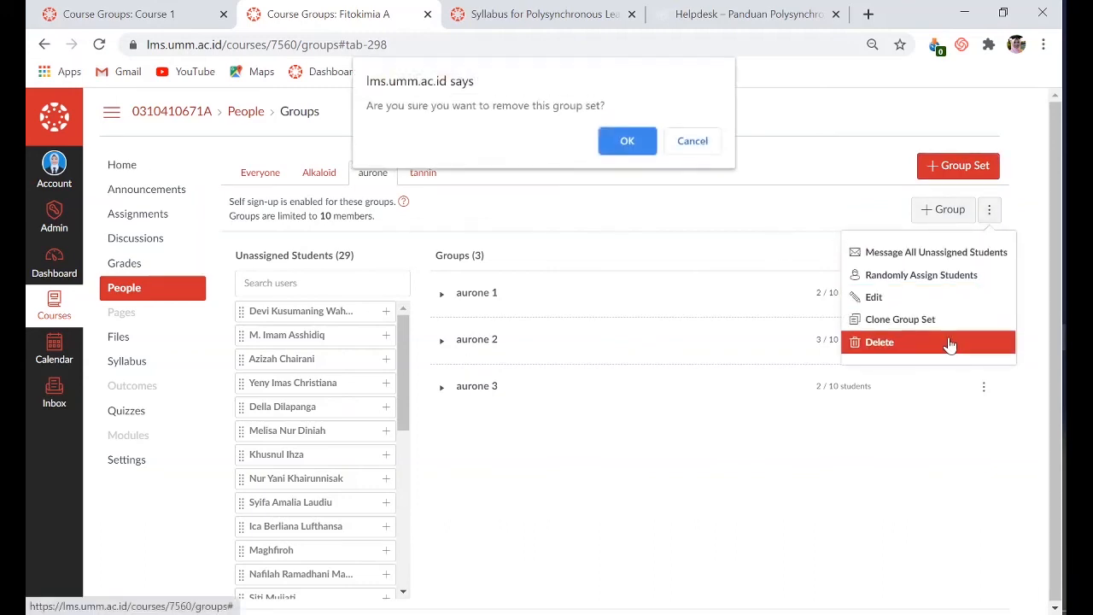
pyautogui.click(634, 141)
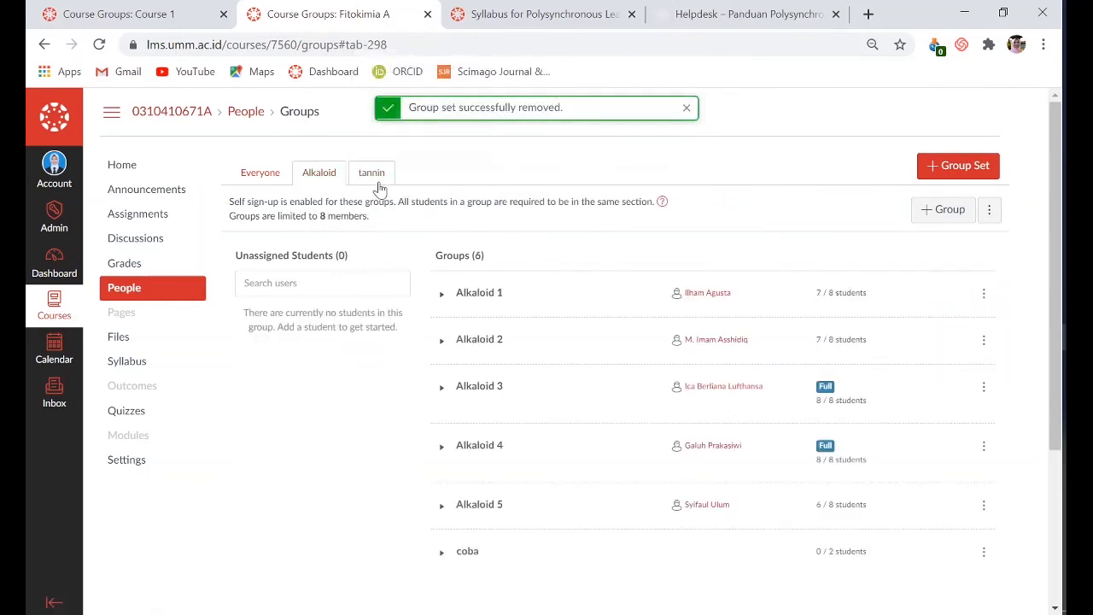
pyautogui.click(380, 188)
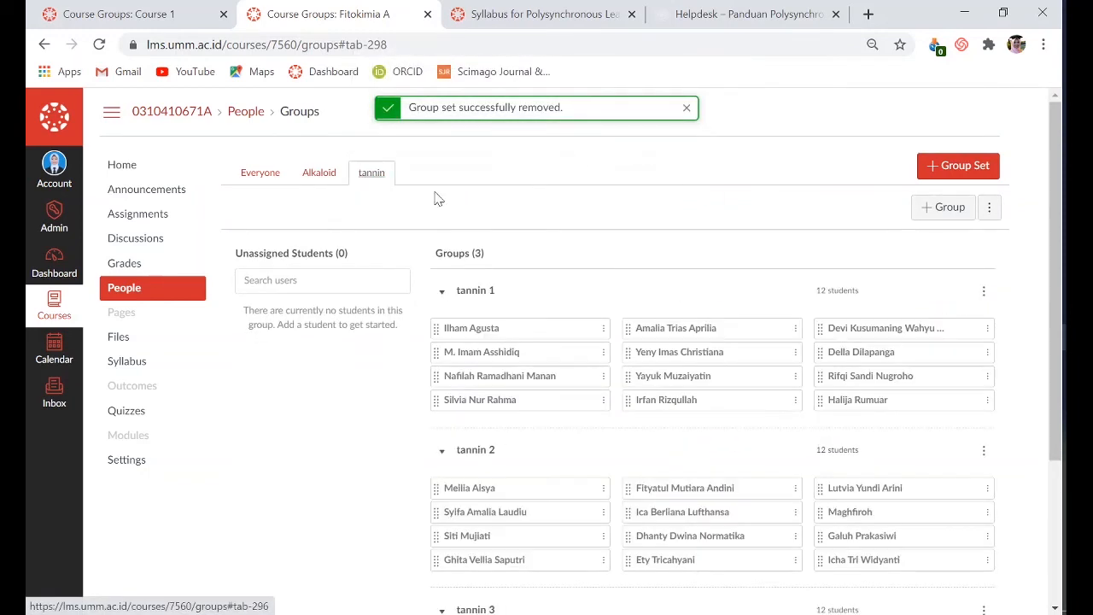
pyautogui.click(990, 208)
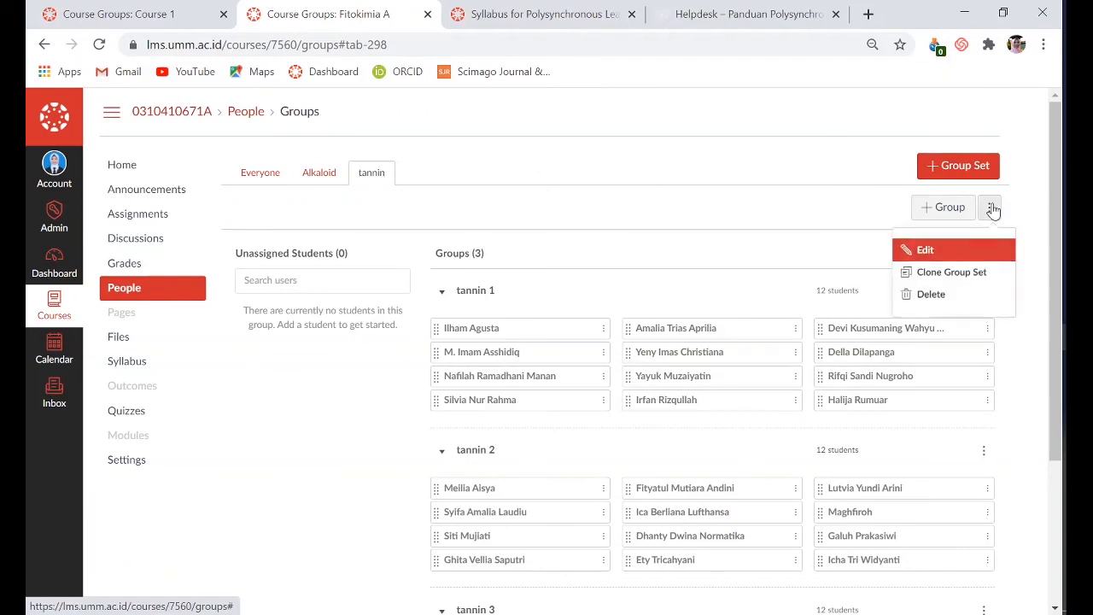
pyautogui.click(940, 295)
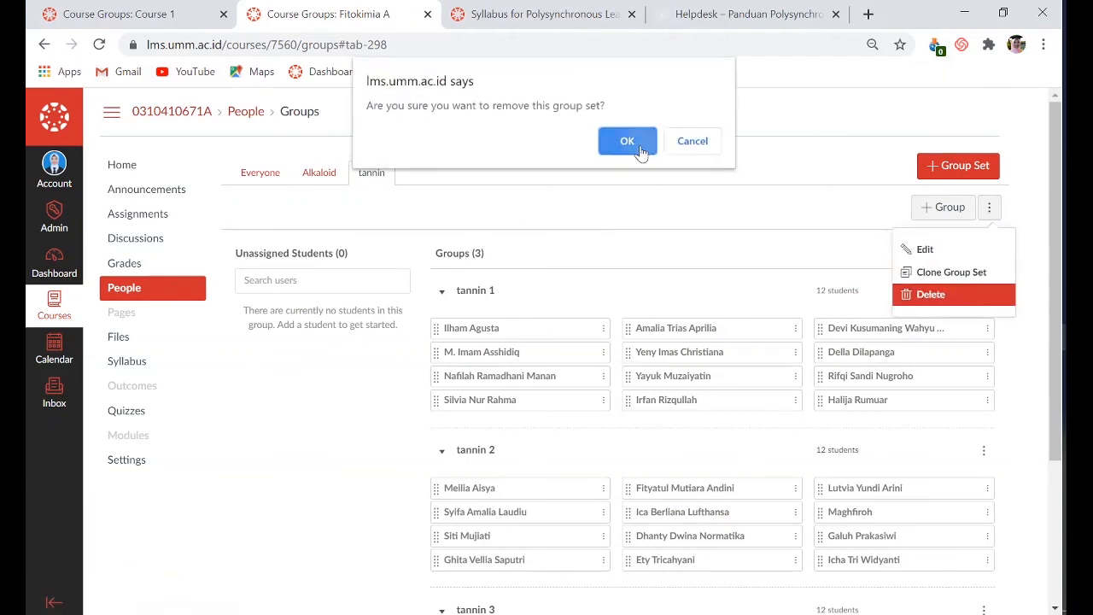
pyautogui.click(627, 141)
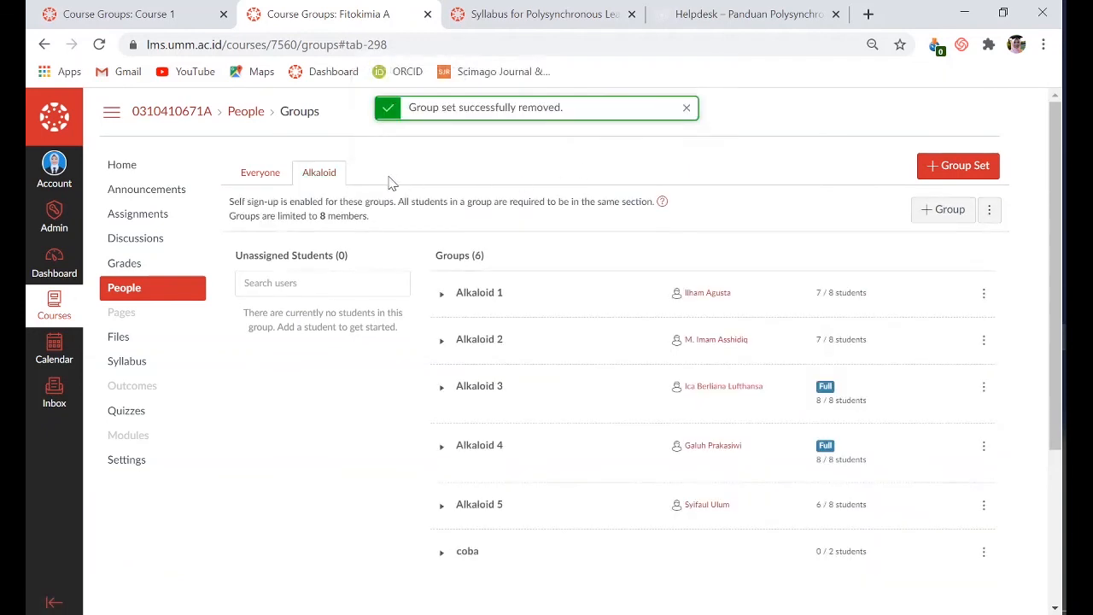
# Remove the empty group "coba" from the Alkaloid group set.
pyautogui.click(984, 553)
pyautogui.scroll(-2, 983, 567)
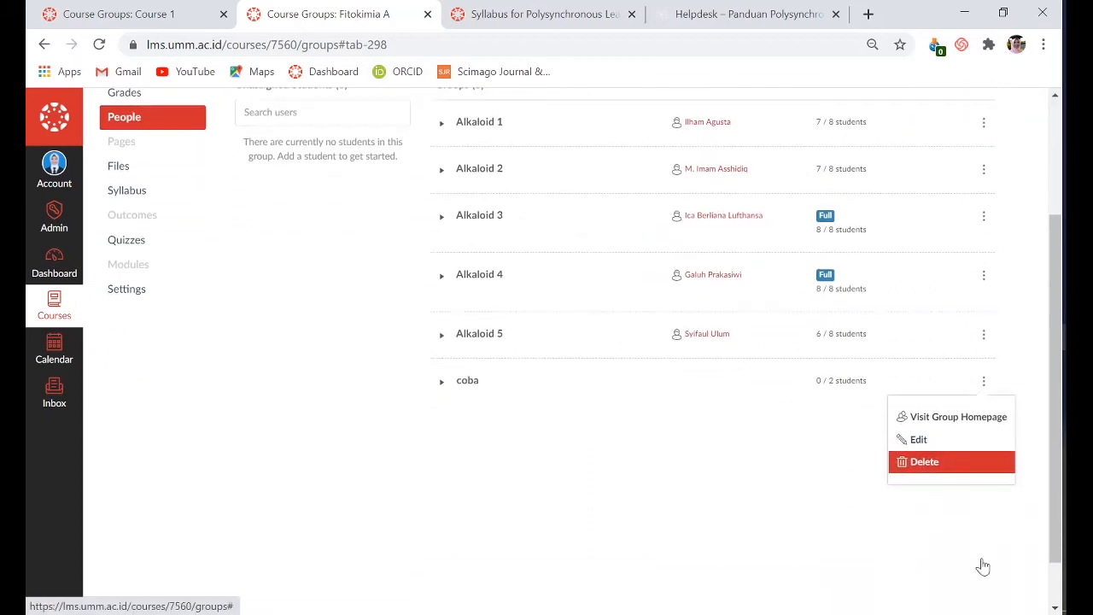
pyautogui.click(934, 466)
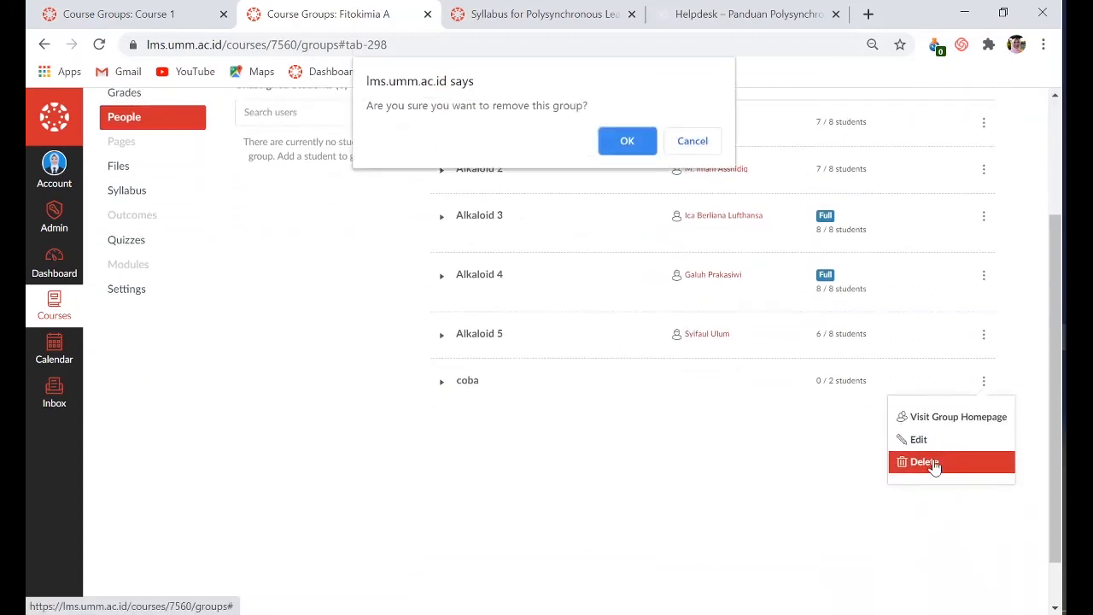
pyautogui.click(626, 141)
pyautogui.scroll(2, 455, 279)
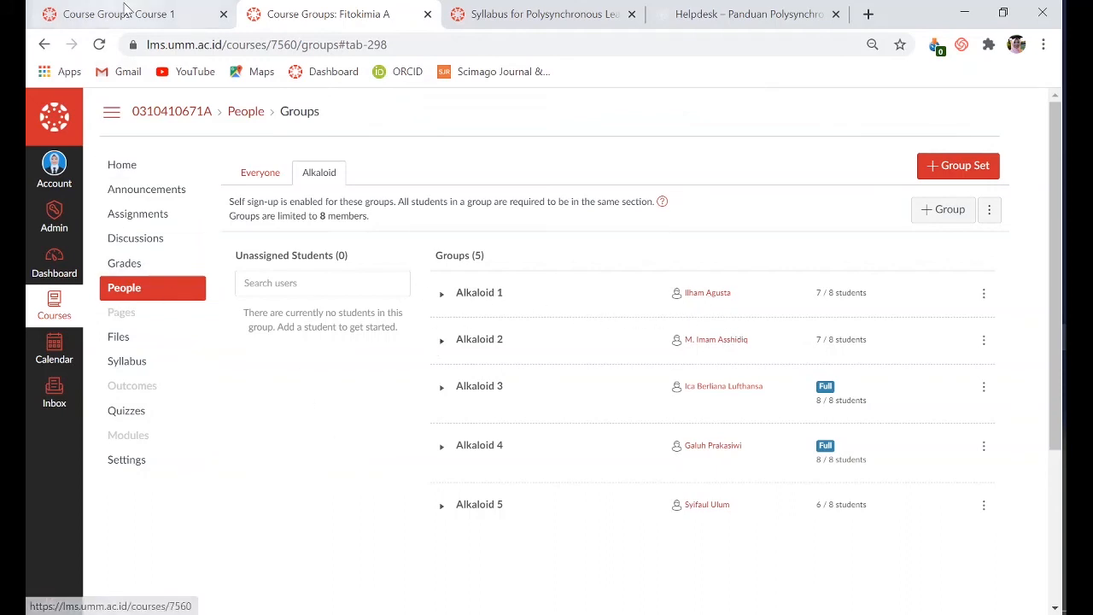
# Add a group named "kelompok diskusi 6" without a member limit to the "kelompok diskusi" set in Course 1.
pyautogui.click(123, 9)
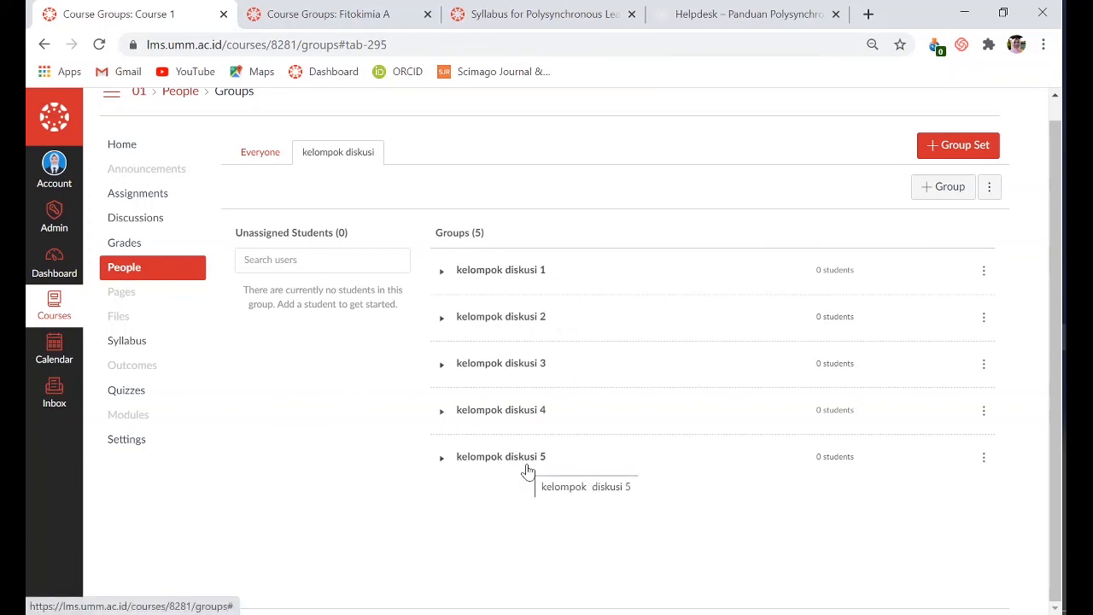
pyautogui.click(934, 189)
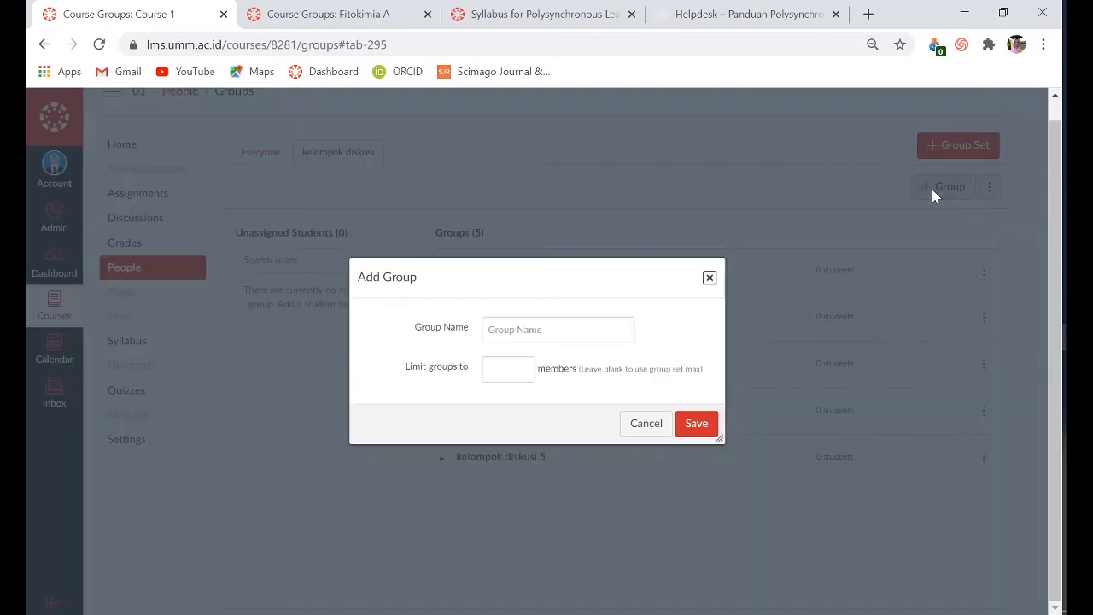
pyautogui.click(563, 333)
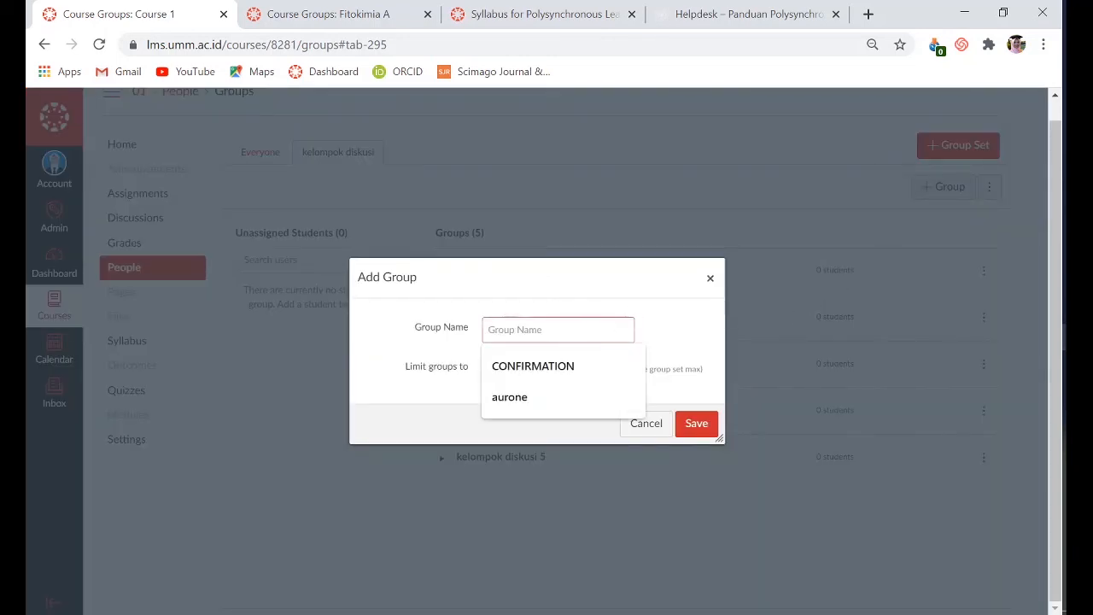
pyautogui.write('kelompo')
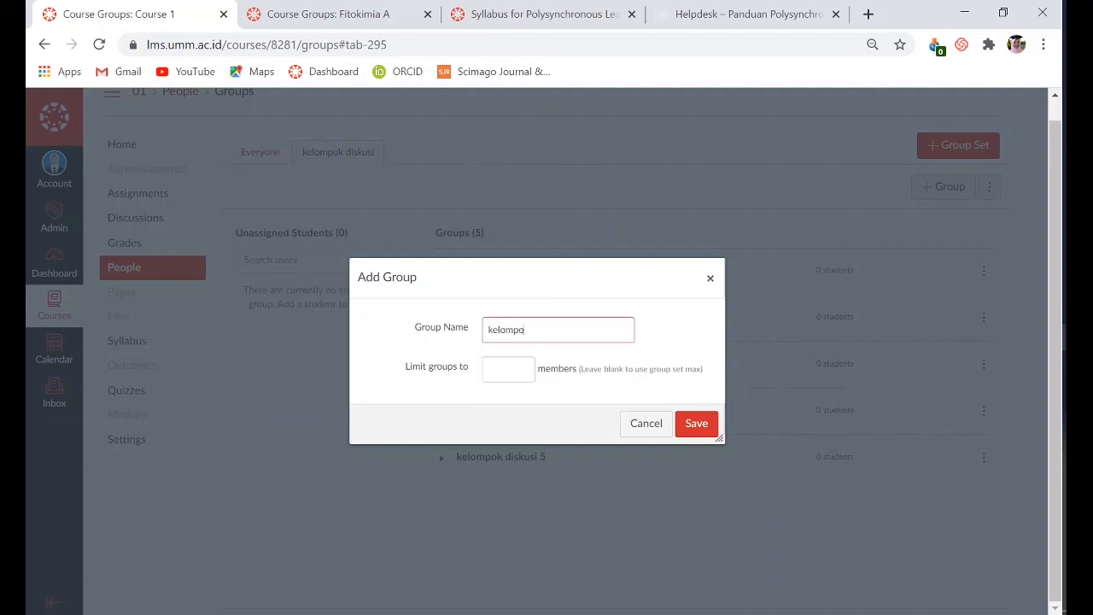
pyautogui.write('k diskusi 6')
pyautogui.click(489, 369)
pyautogui.click(699, 424)
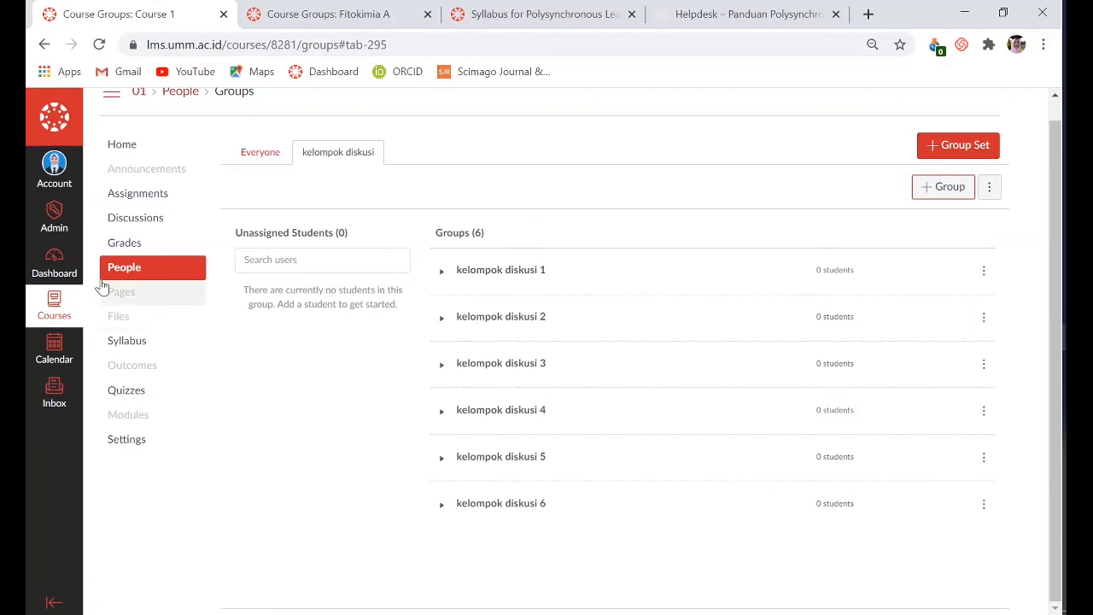
# View the list of discussions in Course 1 and the one in Fitokimia A.
pyautogui.click(120, 218)
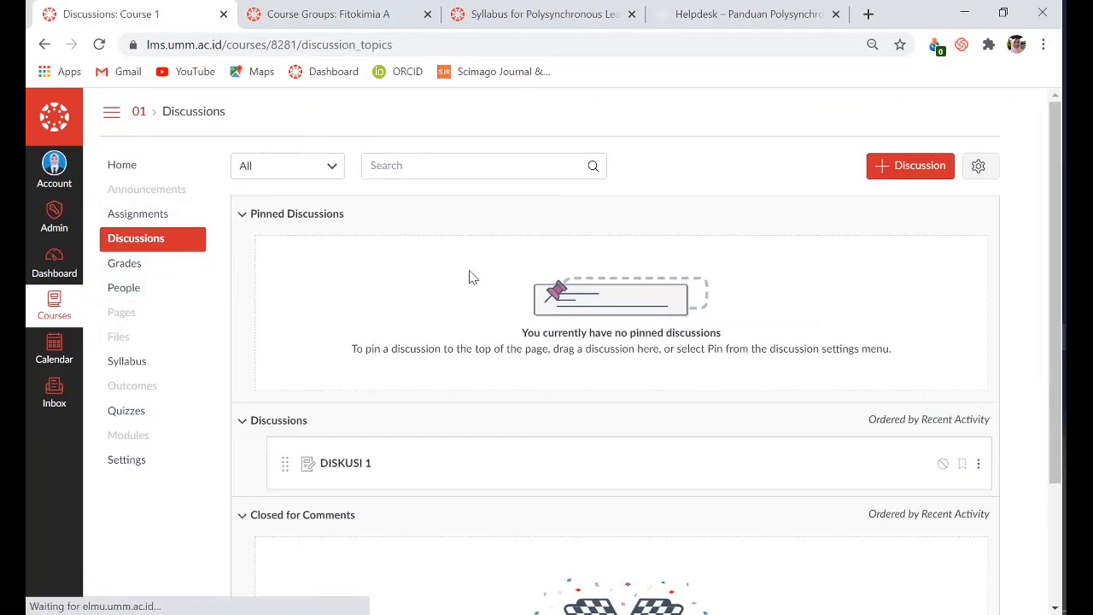
pyautogui.scroll(-2, 561, 324)
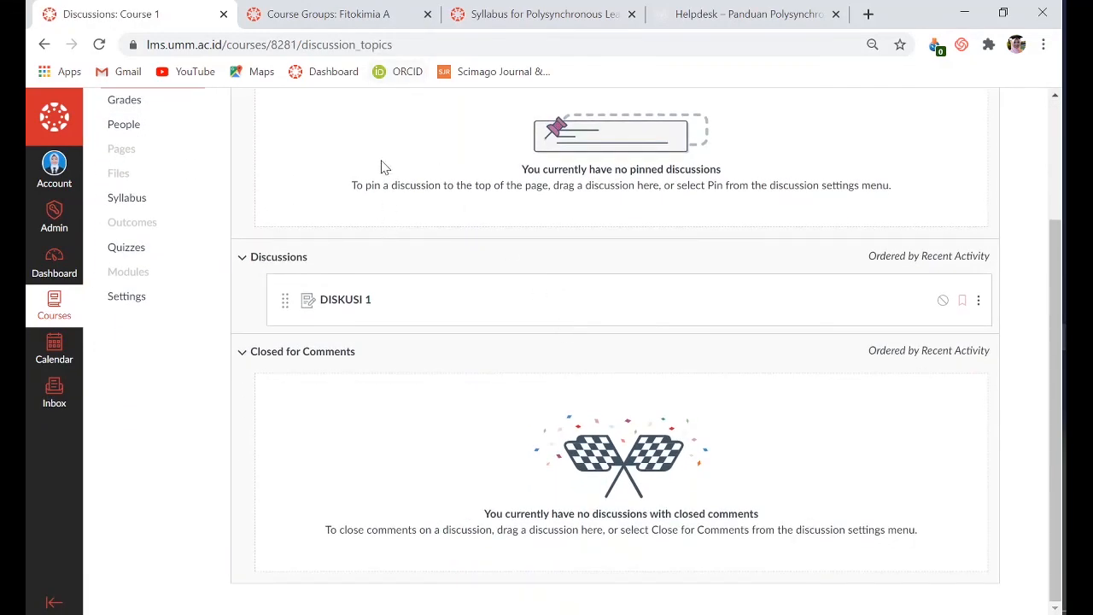
pyautogui.click(333, 19)
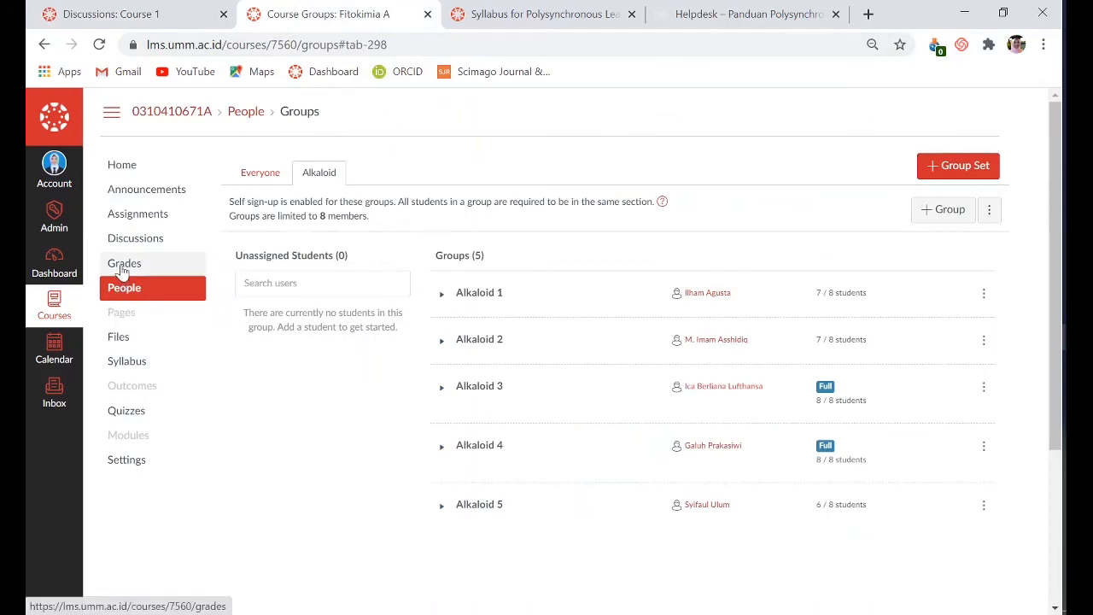
pyautogui.click(141, 240)
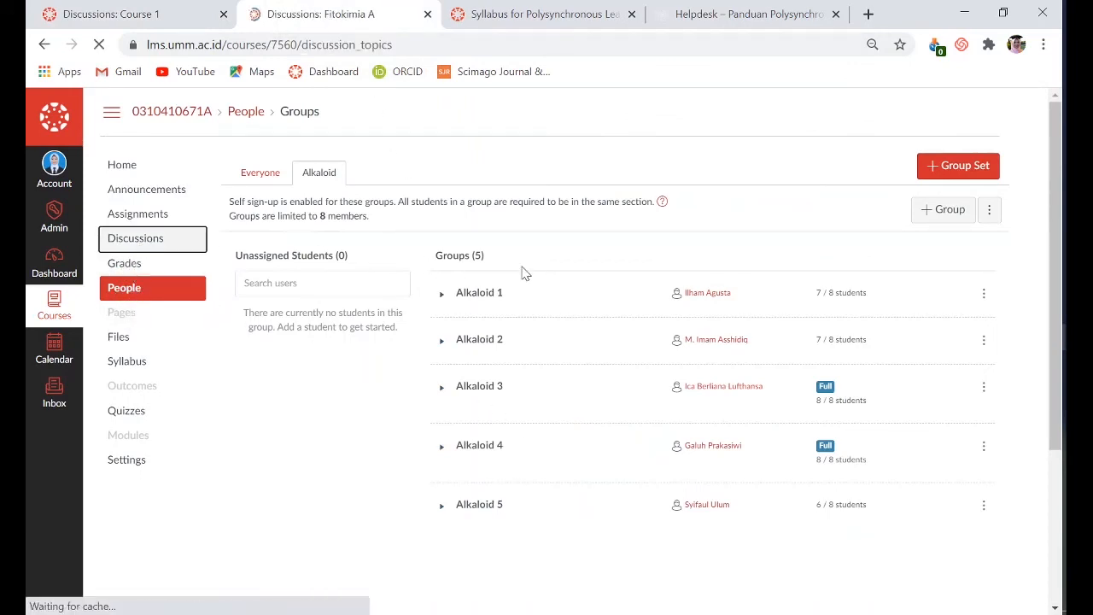
pyautogui.scroll(-3, 649, 413)
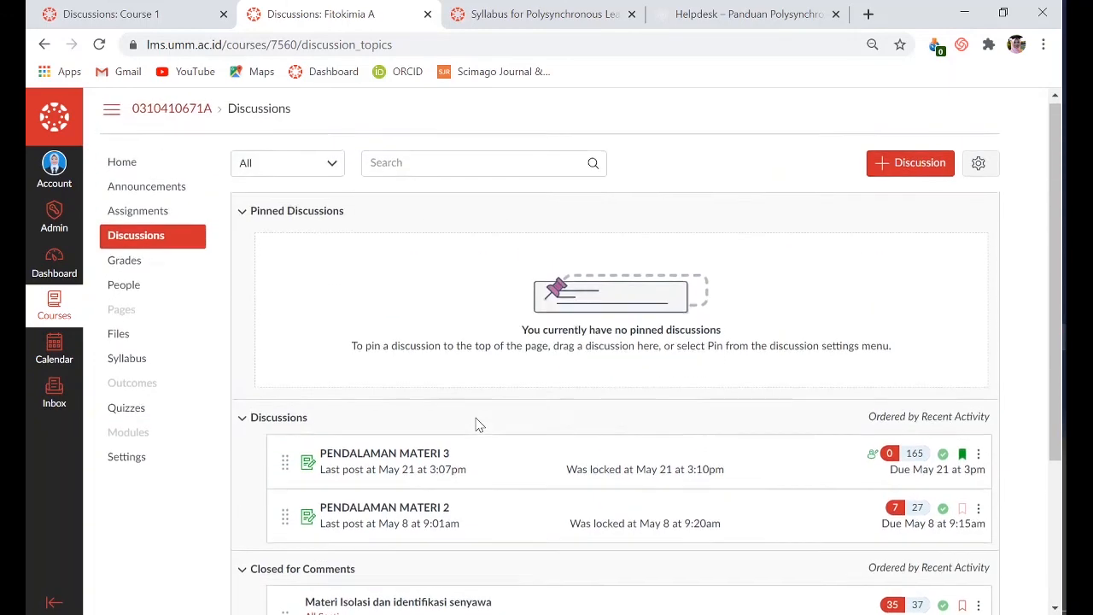
pyautogui.scroll(3, 478, 425)
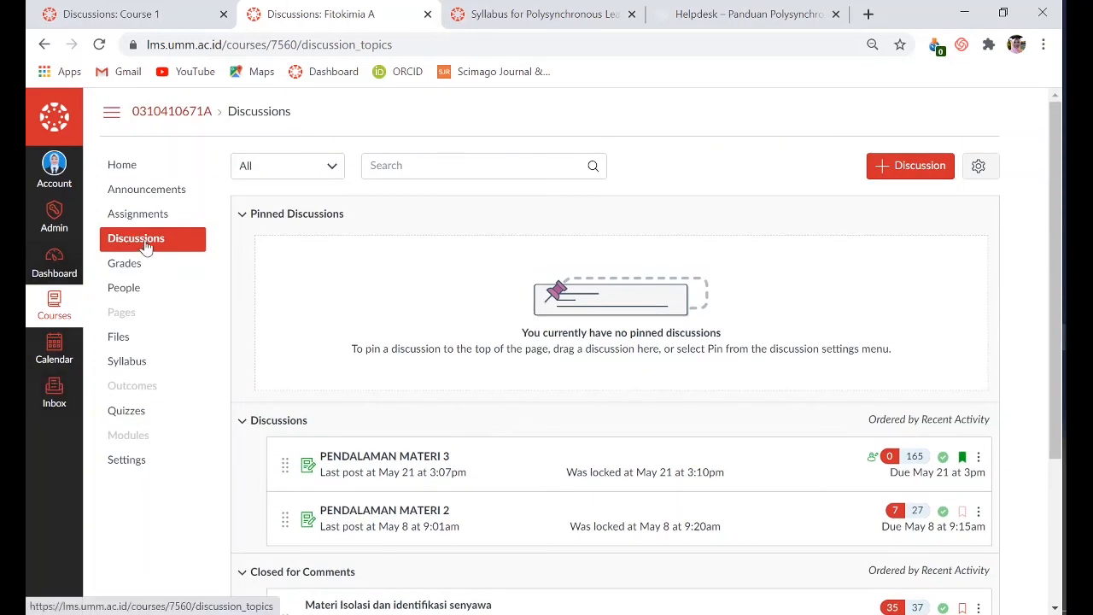